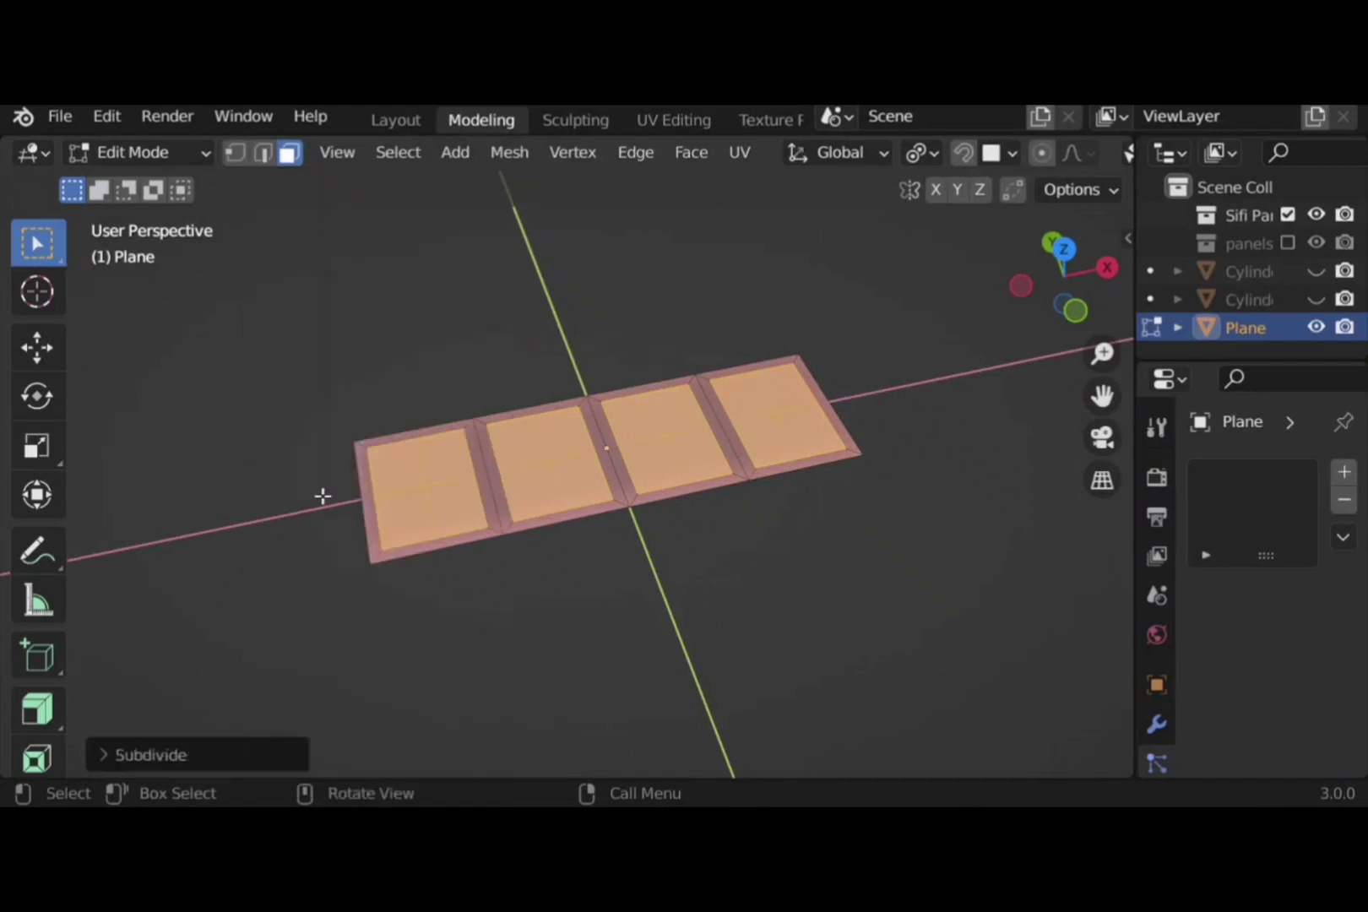
Try to triangulate the subdivided inner faces of the four panels
click(209, 755)
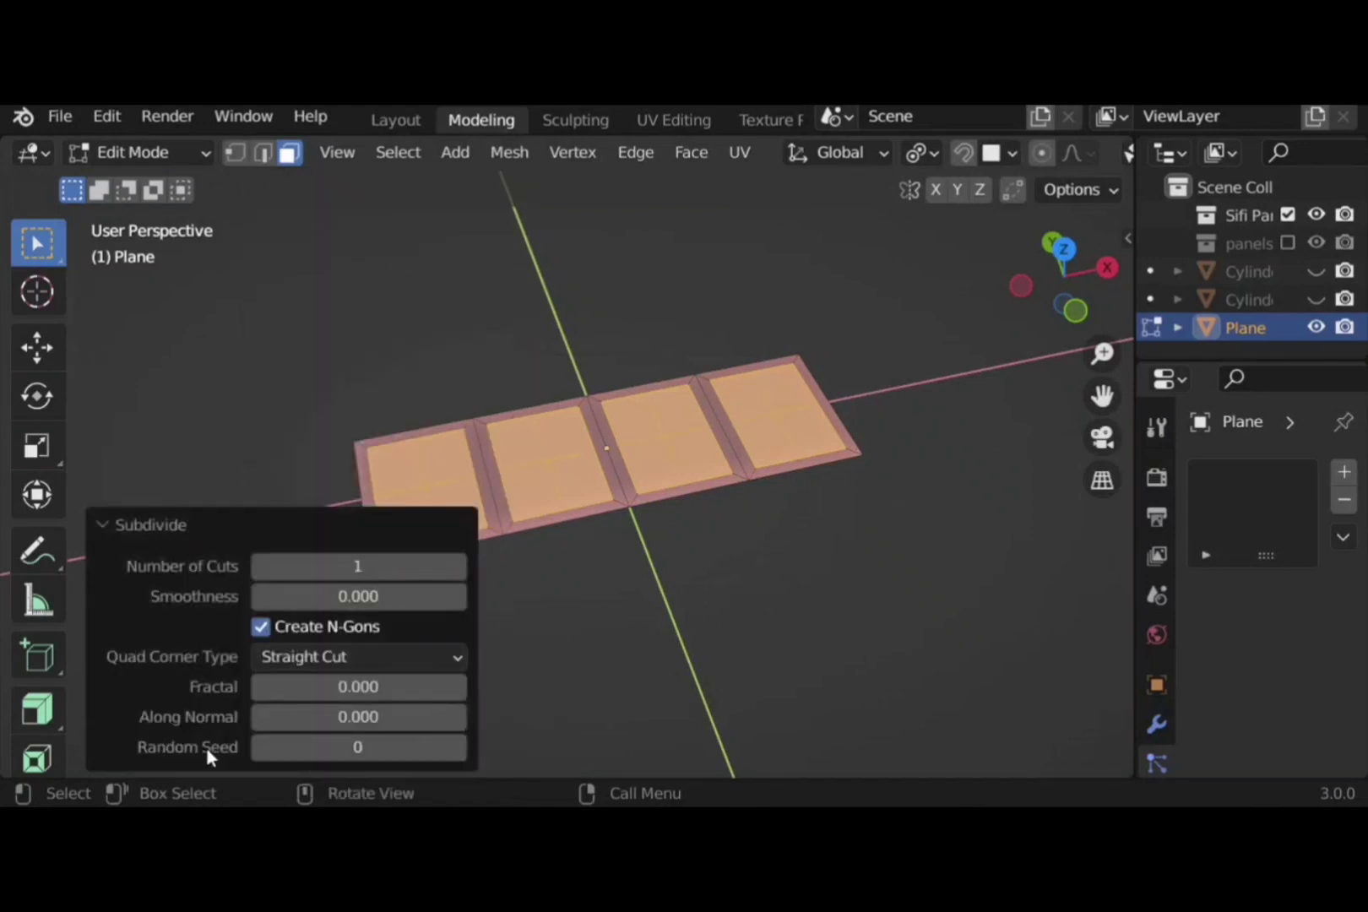
click(196, 526)
scroll(733, 503, up, 1)
middle_drag(736, 507, 669, 195)
click(691, 152)
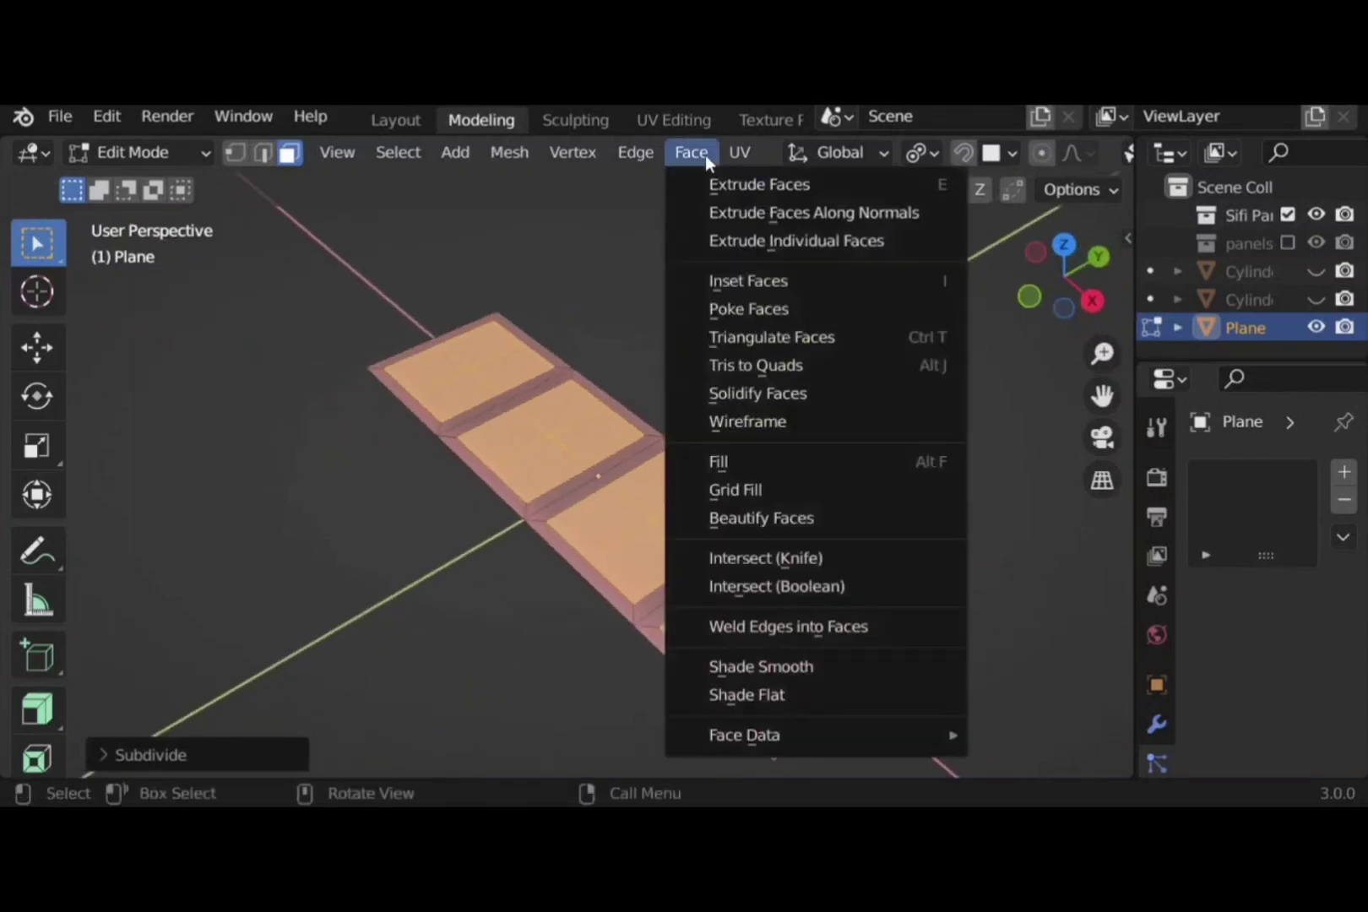
click(788, 338)
middle_drag(475, 512, 341, 475)
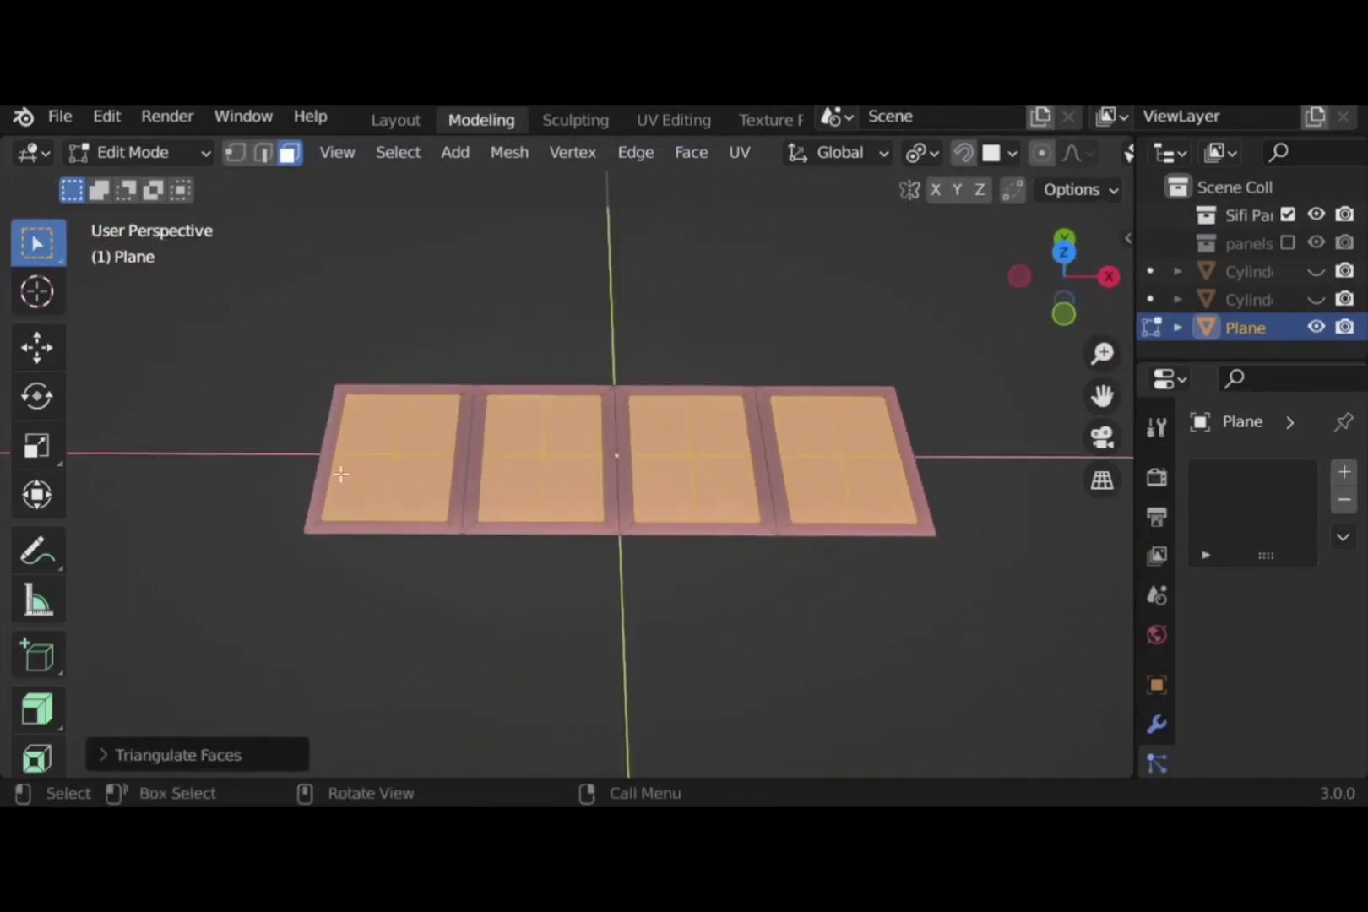
Undo the triangulation and subdivision of the inner panel faces, and triangulate the four undivided faces
key(ctrl+z)
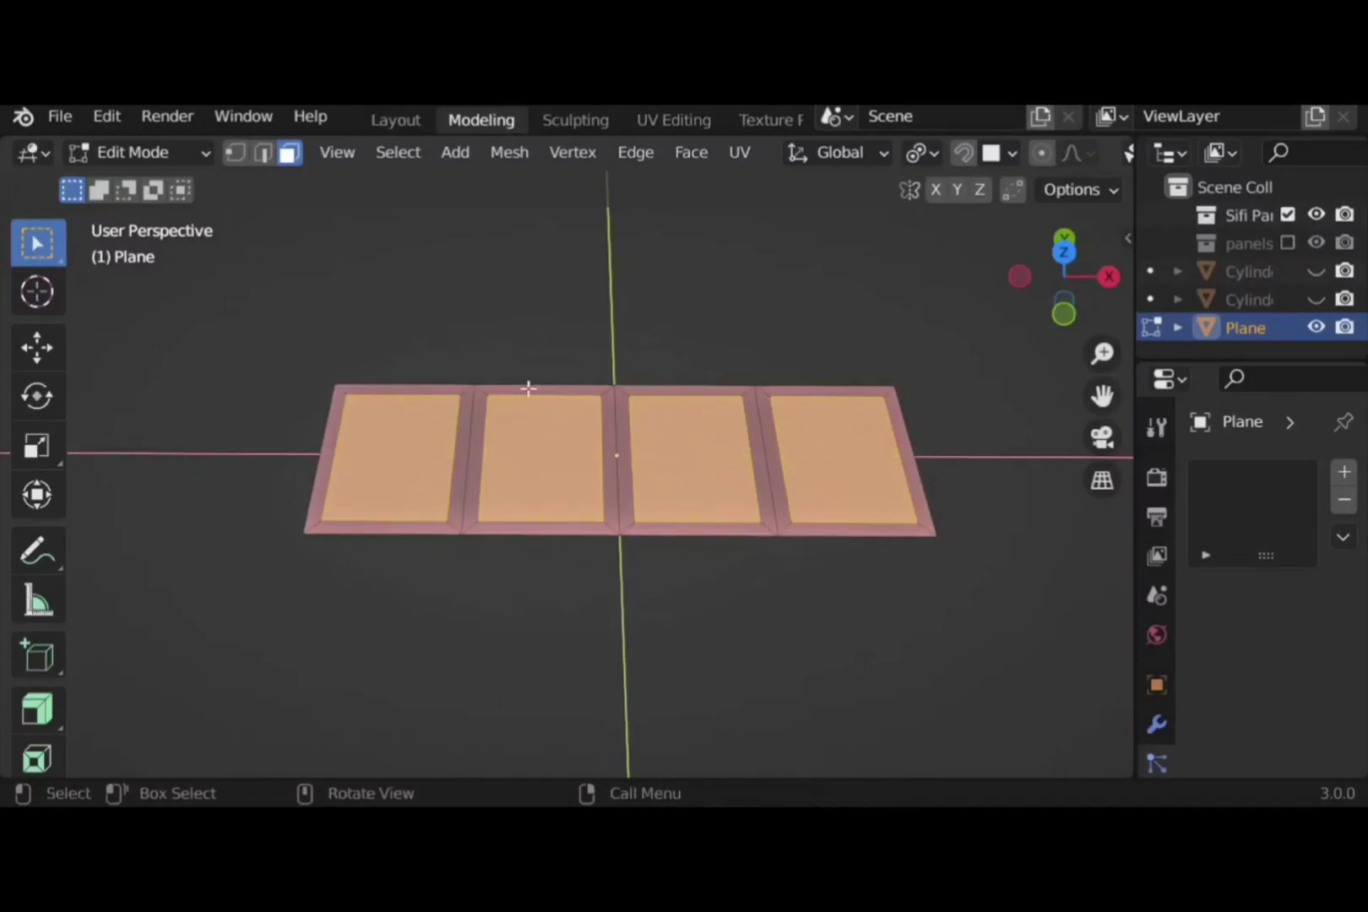
middle_drag(816, 217, 410, 367)
click(690, 152)
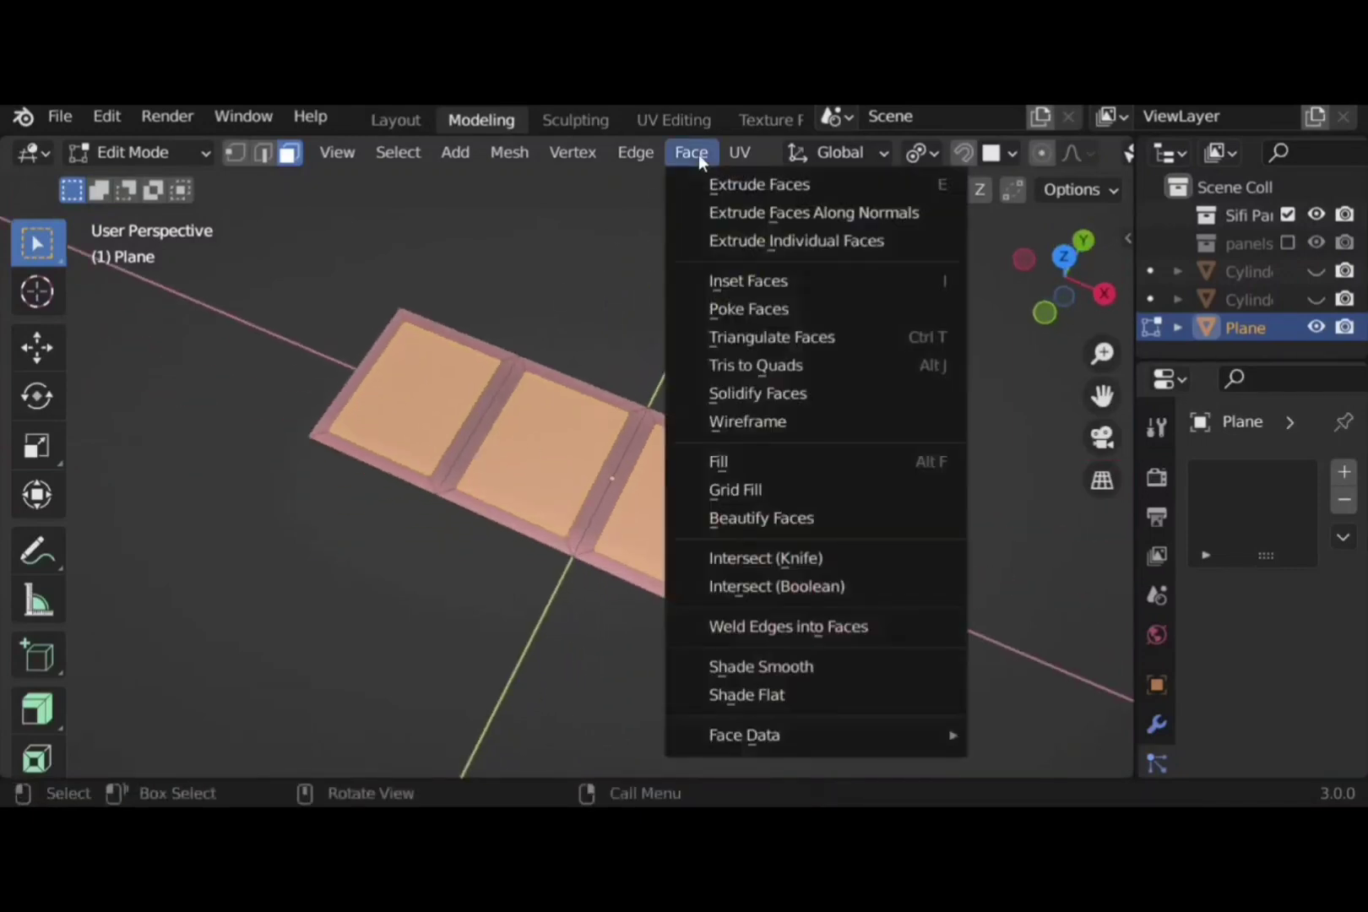
click(811, 347)
middle_drag(812, 346, 439, 583)
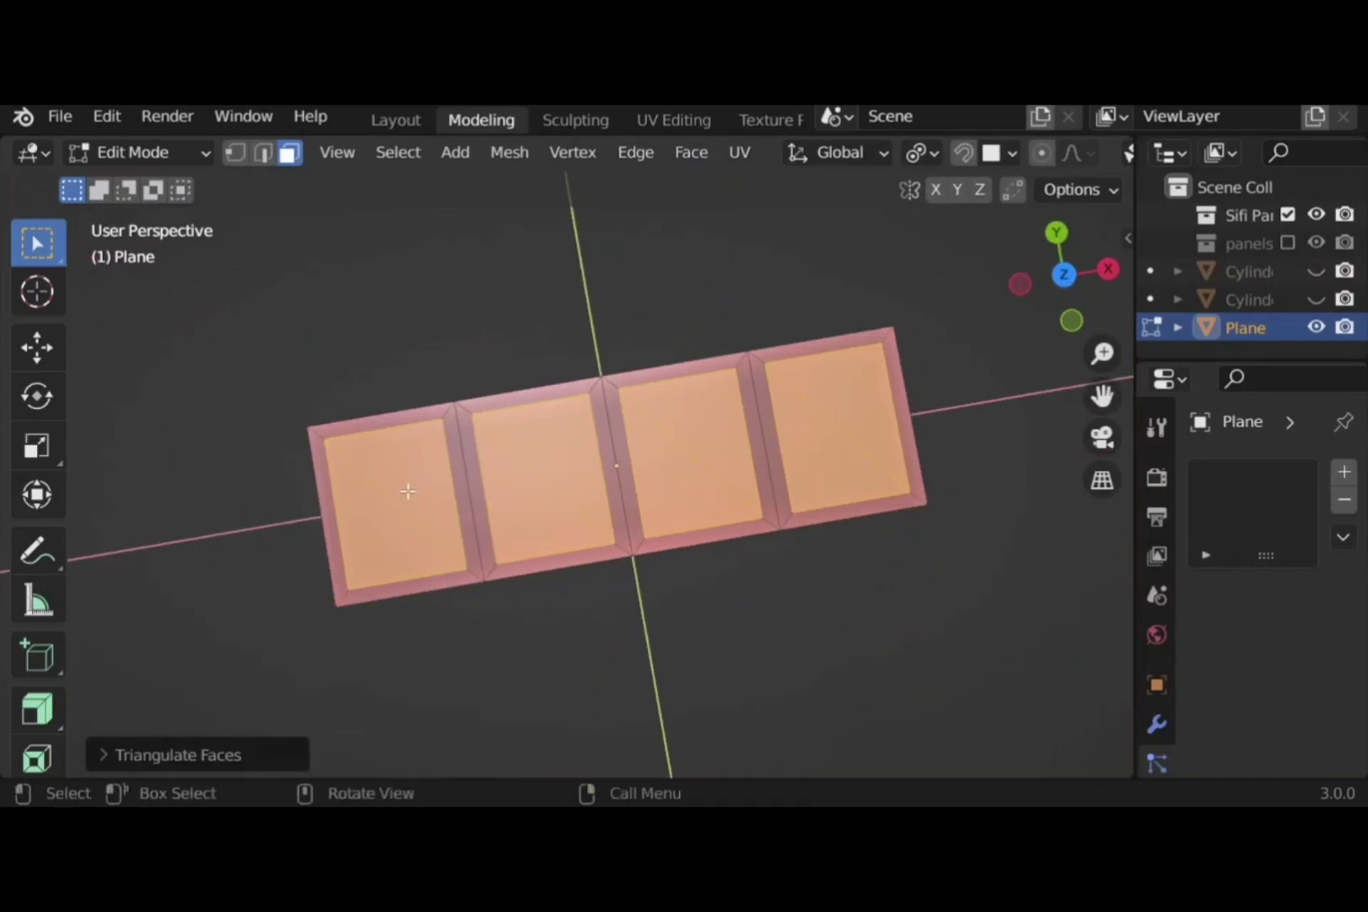
Apply Wireframe to the triangulated inner faces with a thickness of 0.05 m
click(694, 160)
click(769, 423)
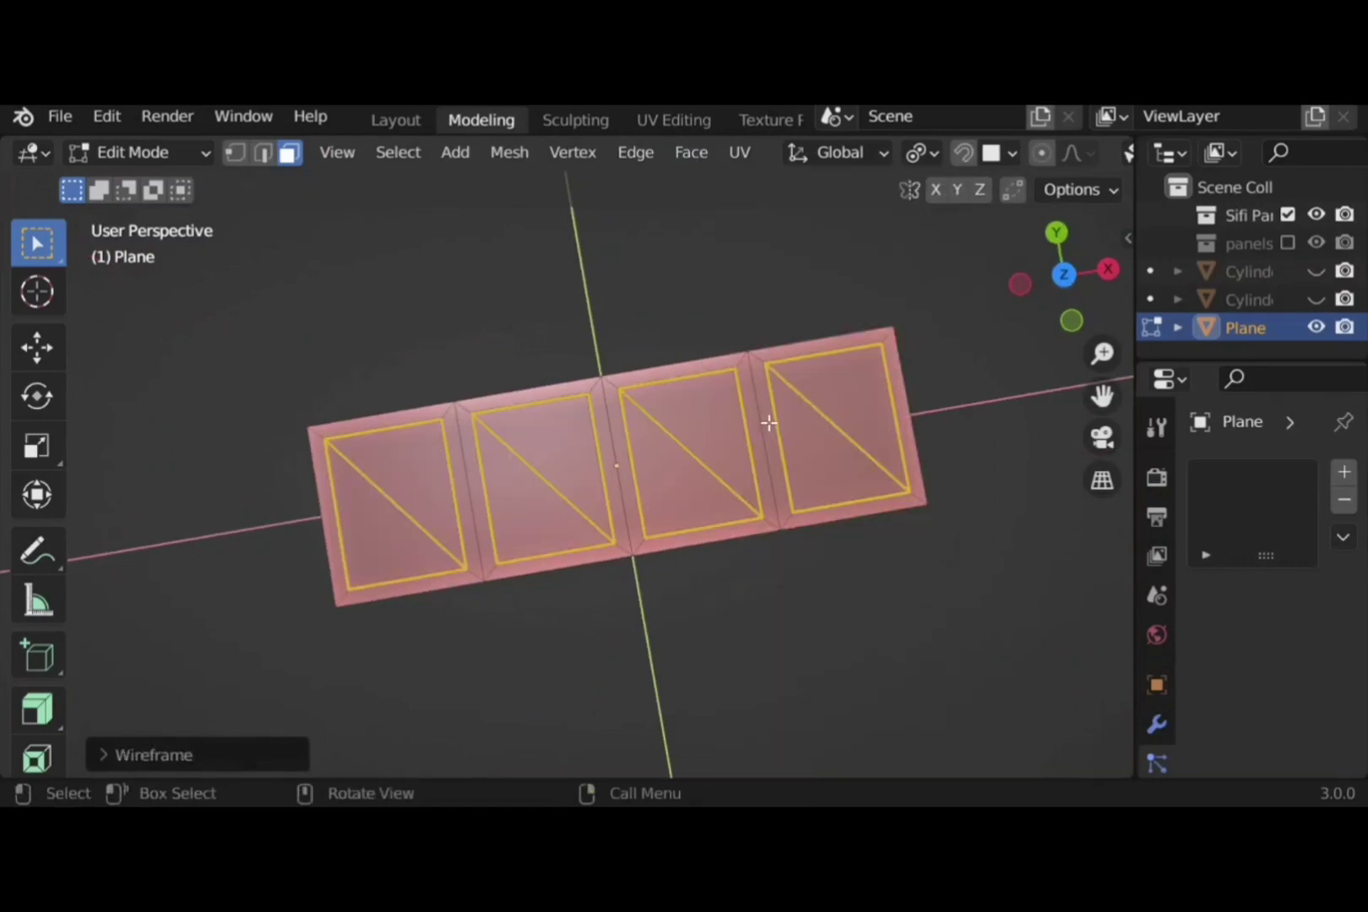
middle_drag(782, 594, 406, 632)
scroll(406, 632, up, 1)
click(145, 763)
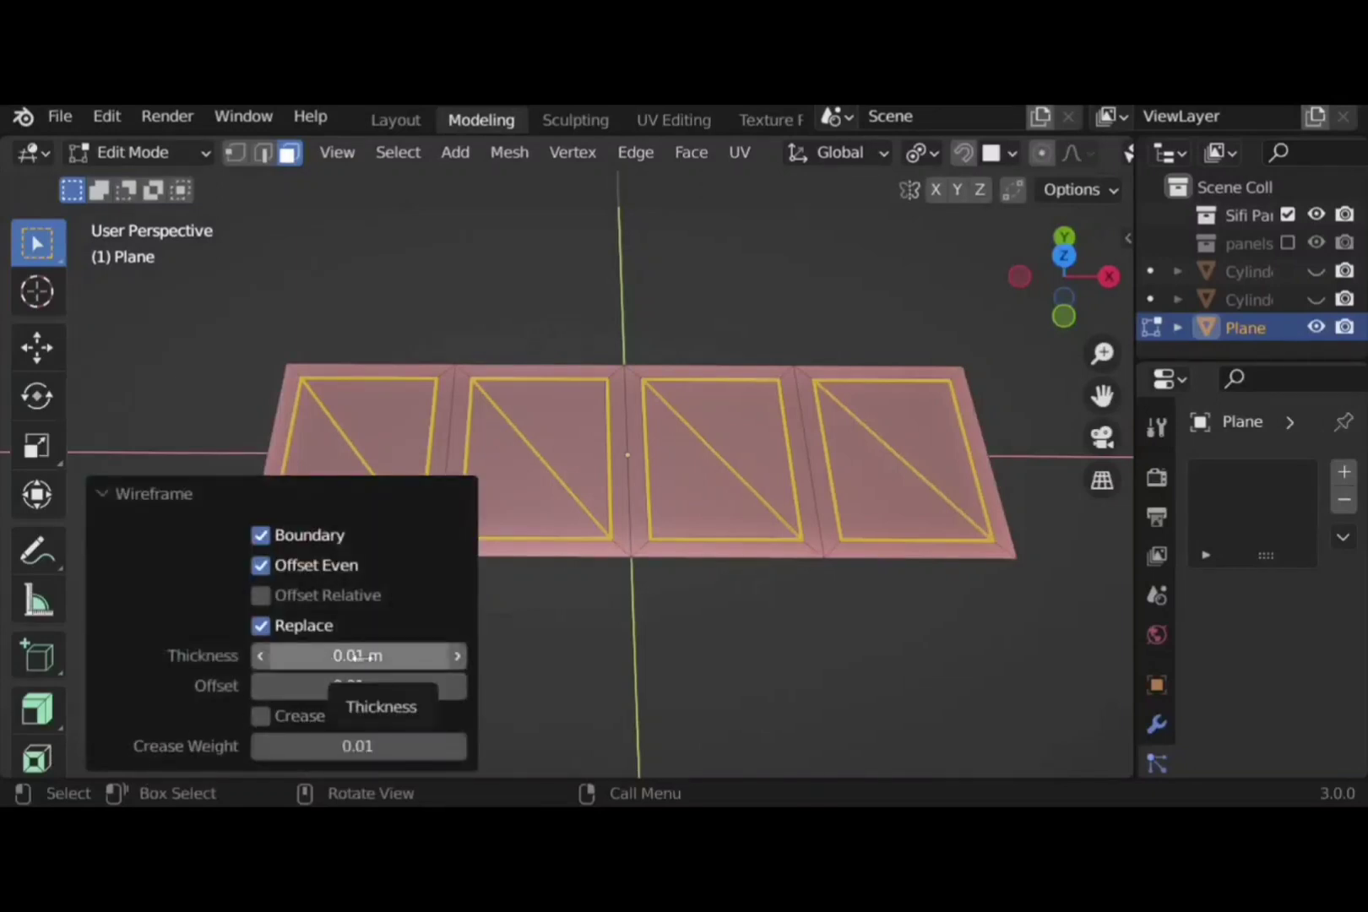
click(365, 655)
text(0.05)
key(Return)
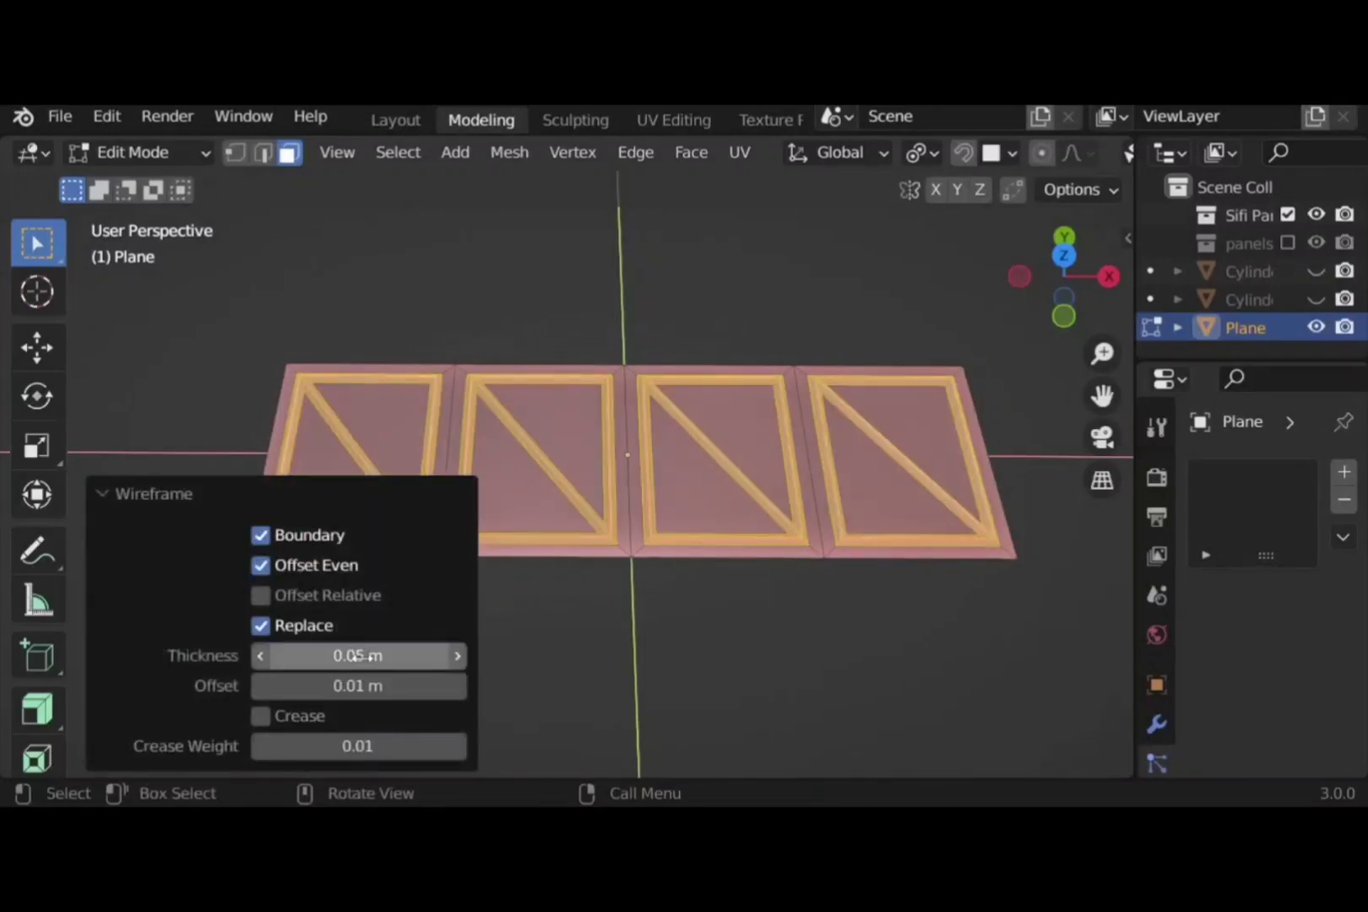
Delete the eight triangular faces enclosed by the wireframe struts in all four panels
click(332, 521)
click(326, 483)
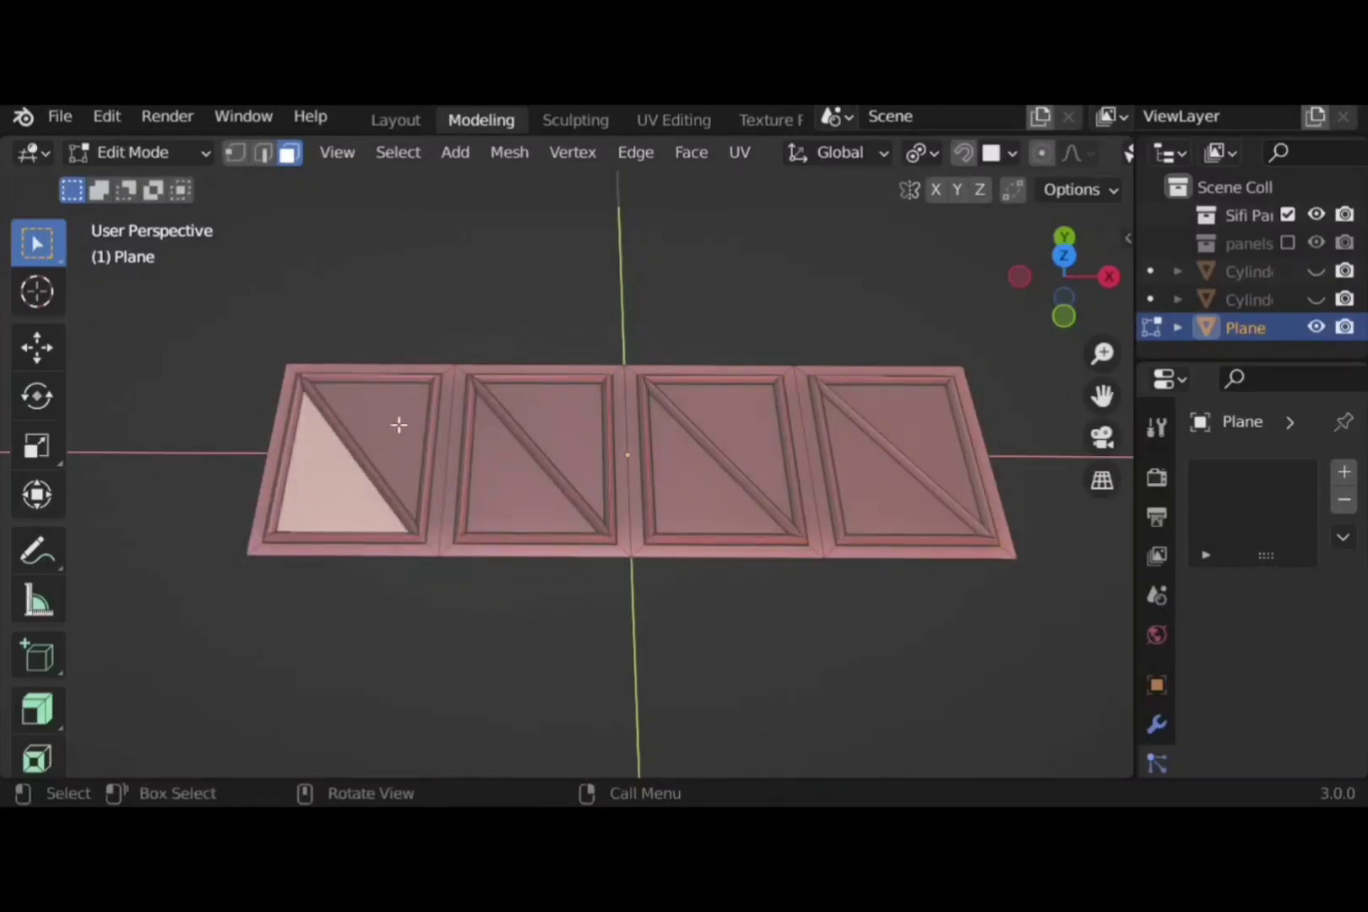
shift+click(396, 424)
shift+click(495, 501)
shift+click(583, 422)
shift+click(675, 473)
shift+click(775, 429)
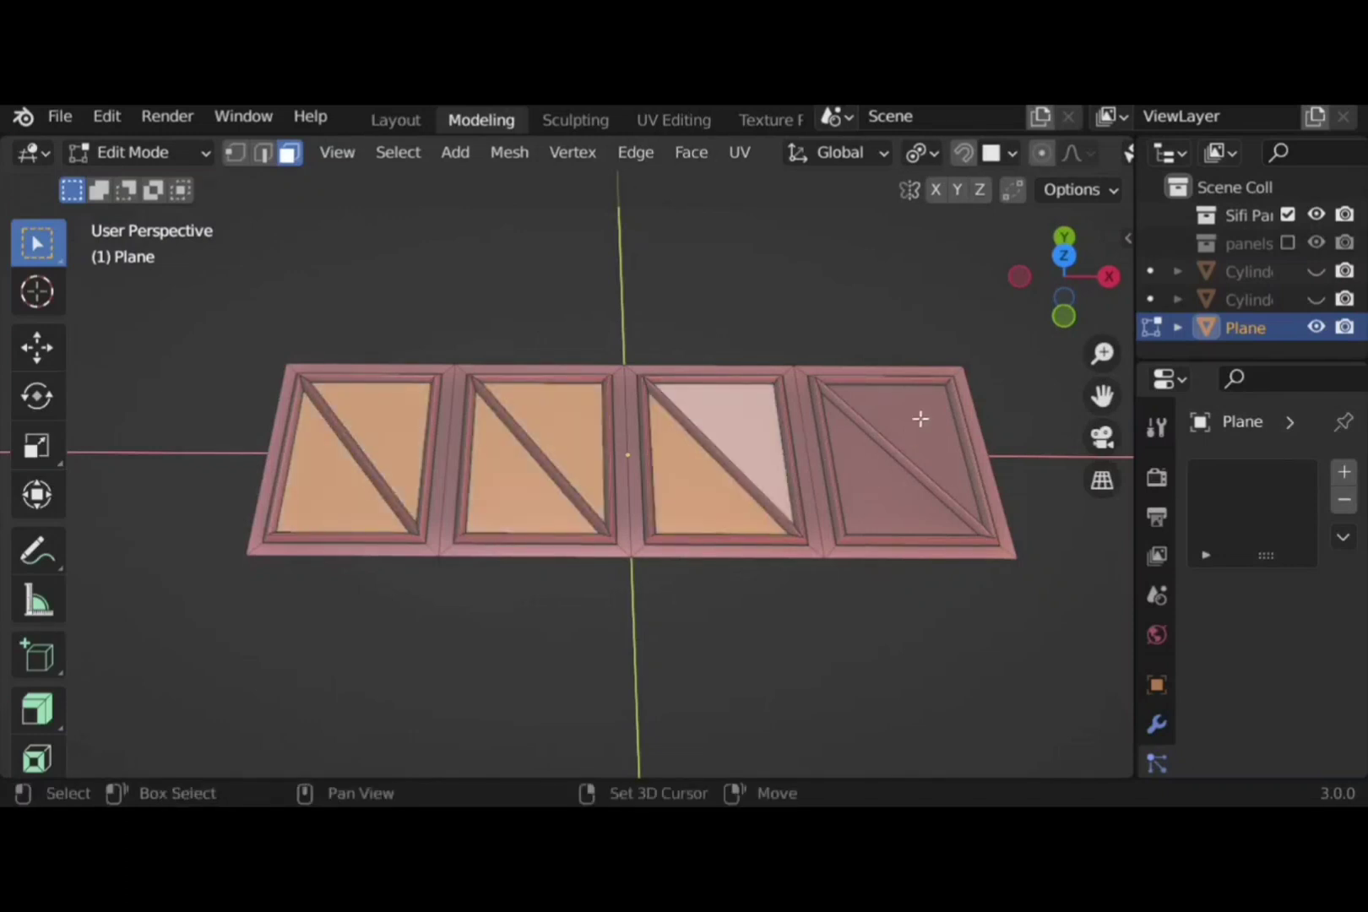
shift+click(918, 418)
shift+click(879, 465)
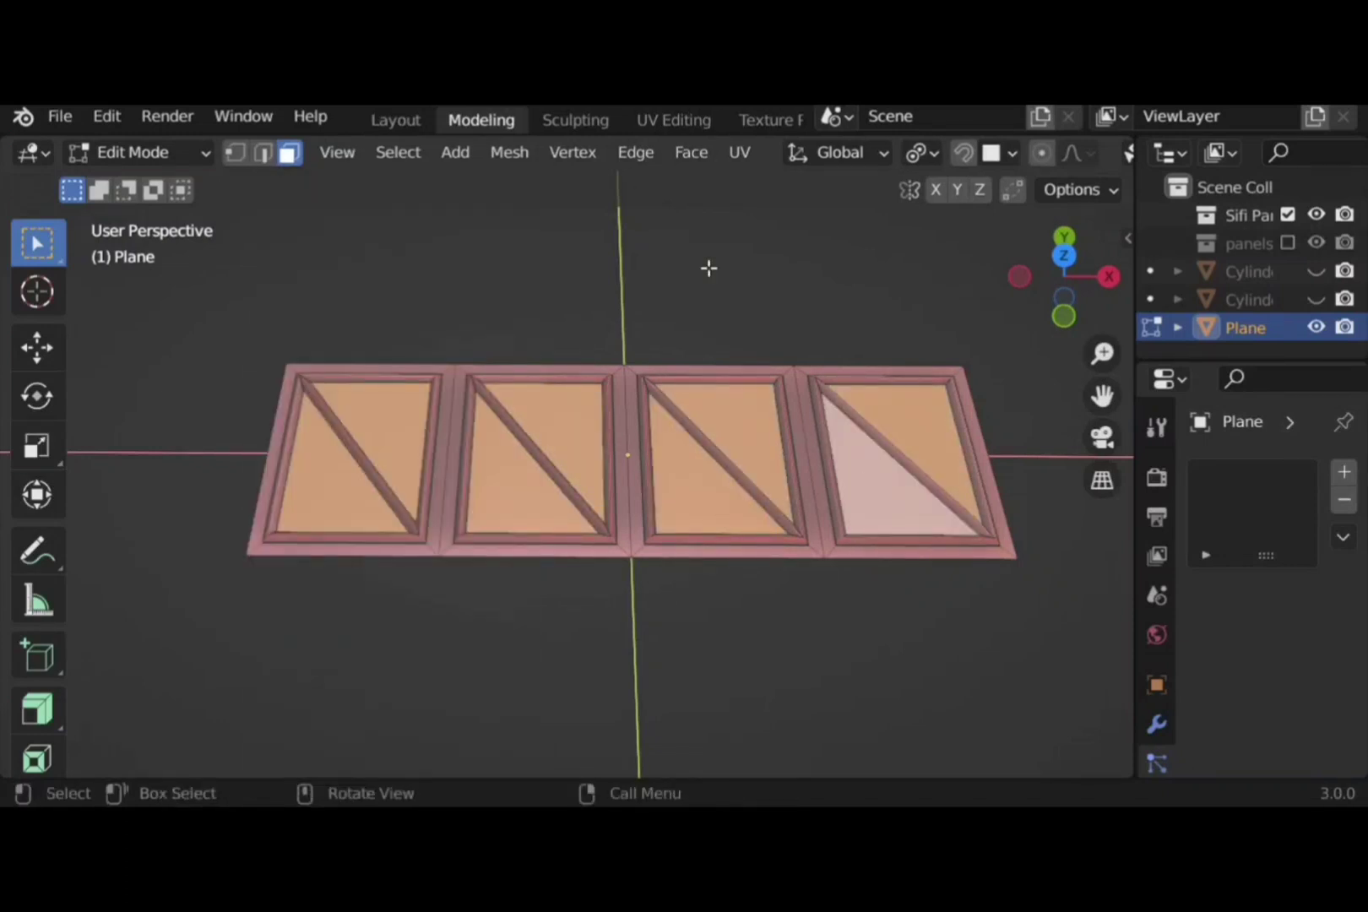
key(x)
click(652, 300)
middle_drag(660, 649, 398, 546)
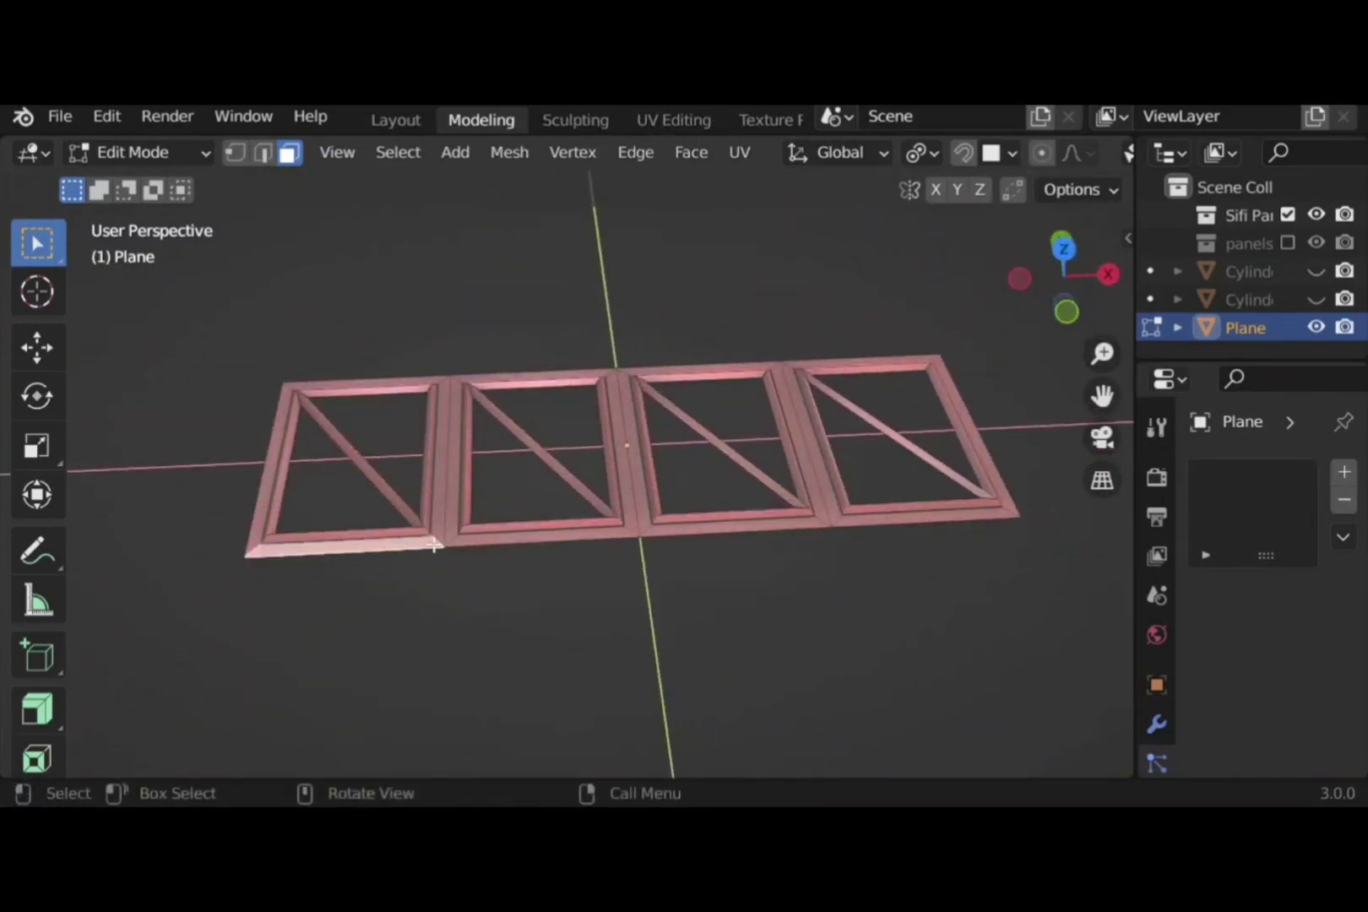
Extrude the outer border faces of all four panels slightly upward as one raised frame
alt+click(436, 545)
alt+click(454, 541)
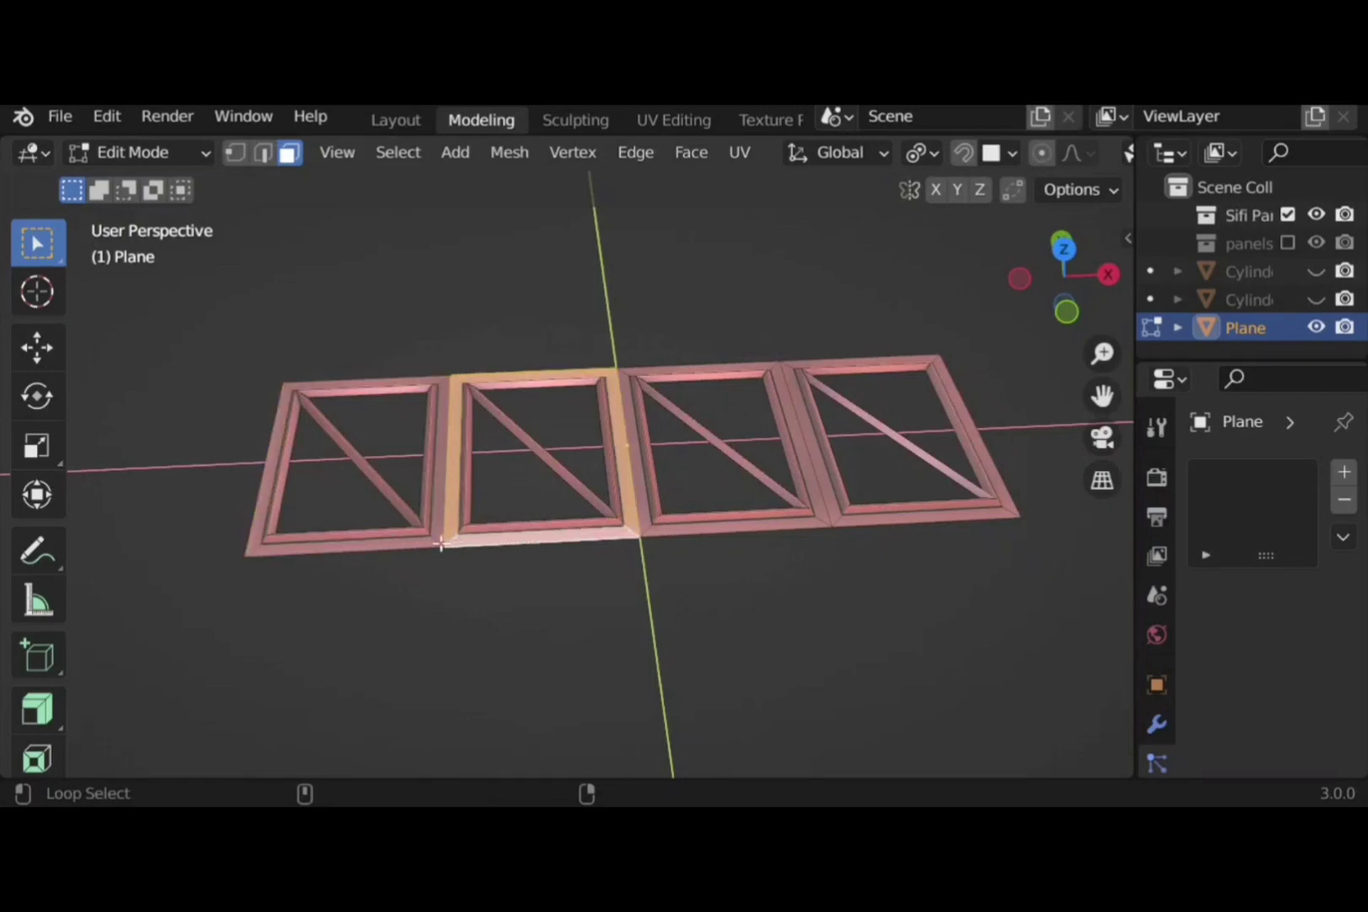
alt+shift+click(437, 544)
alt+shift+click(648, 532)
alt+shift+click(840, 523)
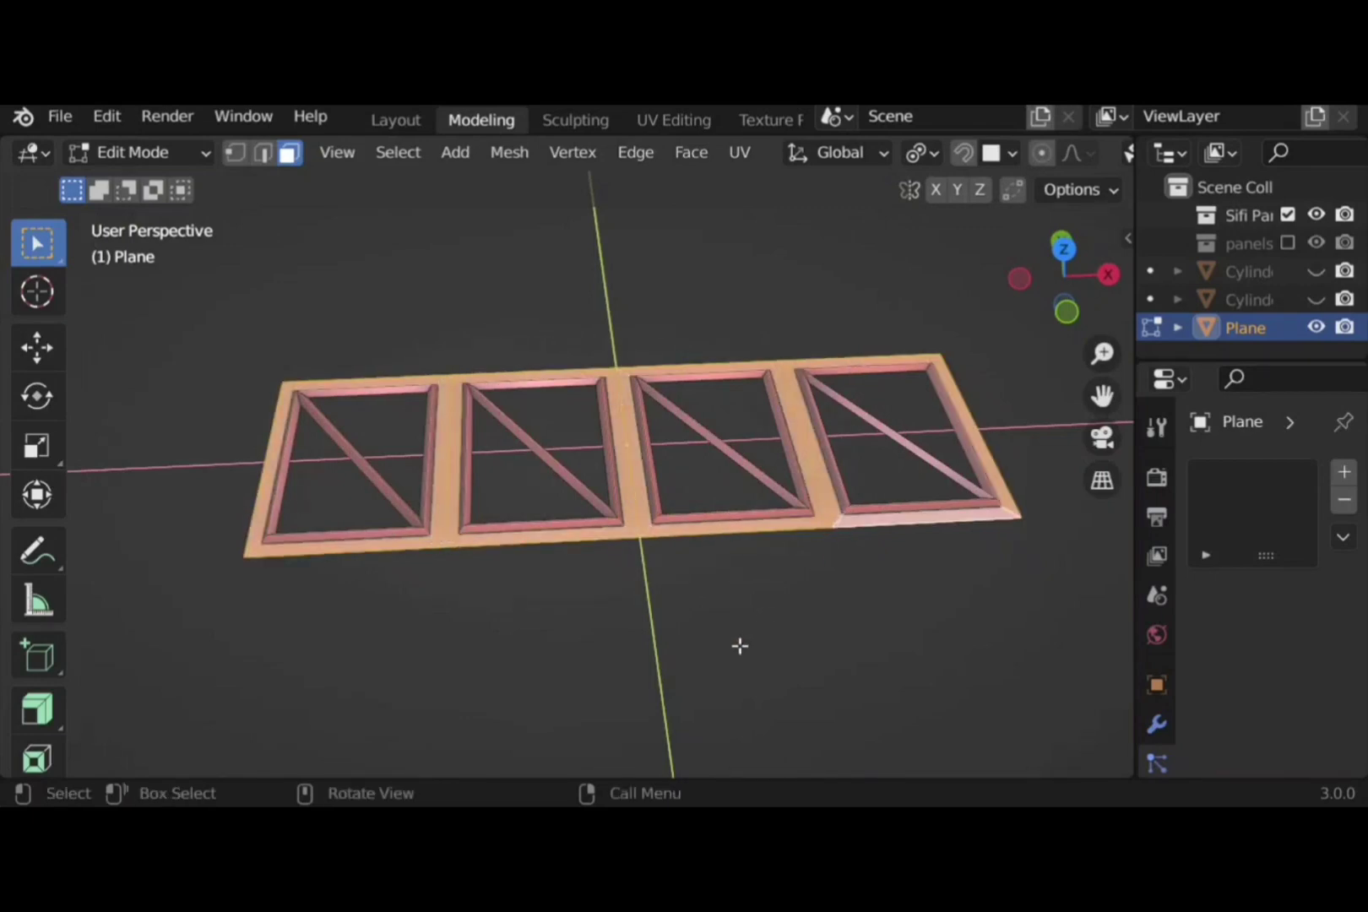
key(e)
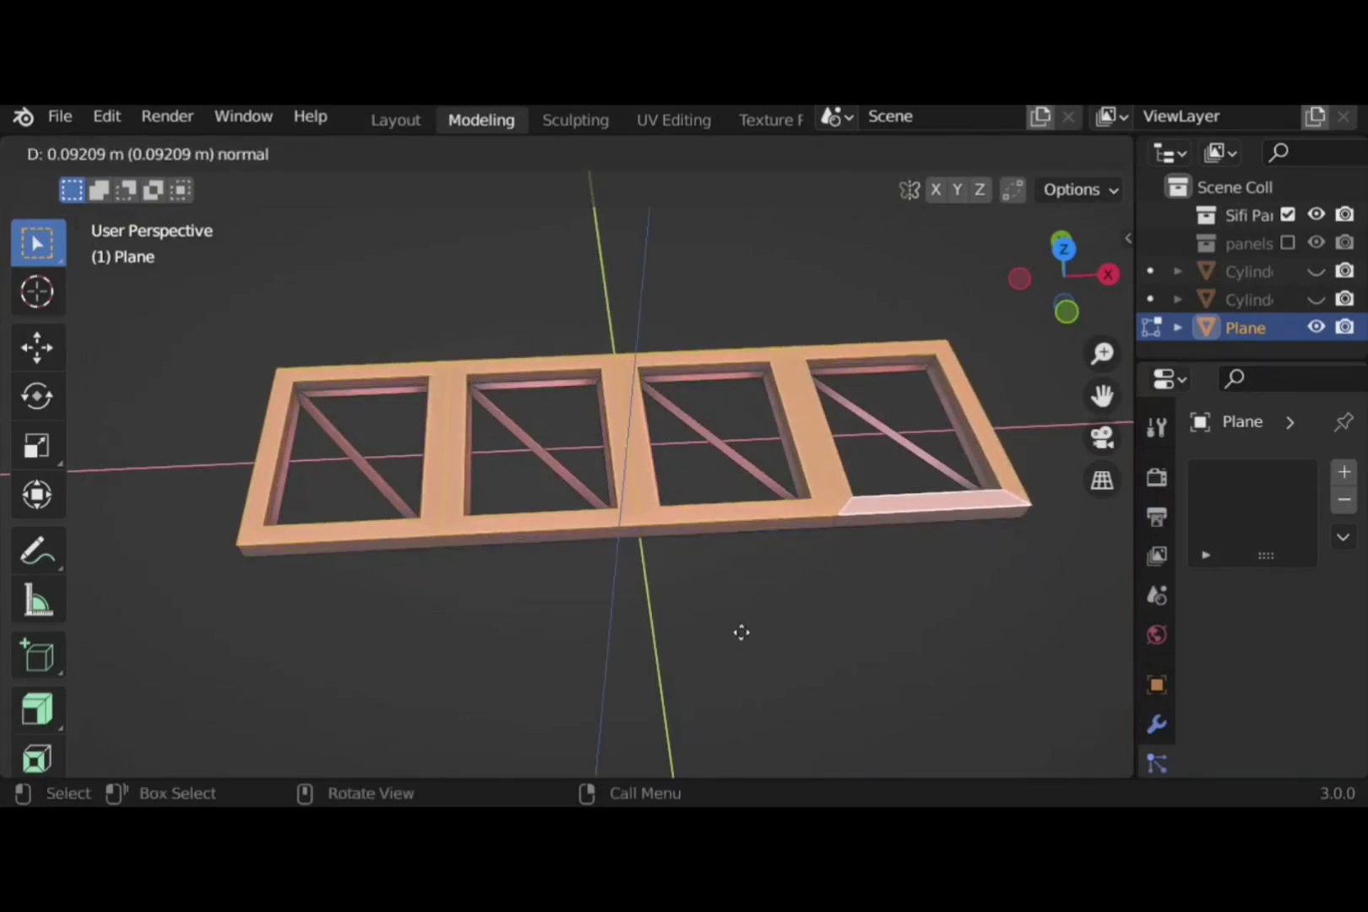
click(740, 637)
click(214, 500)
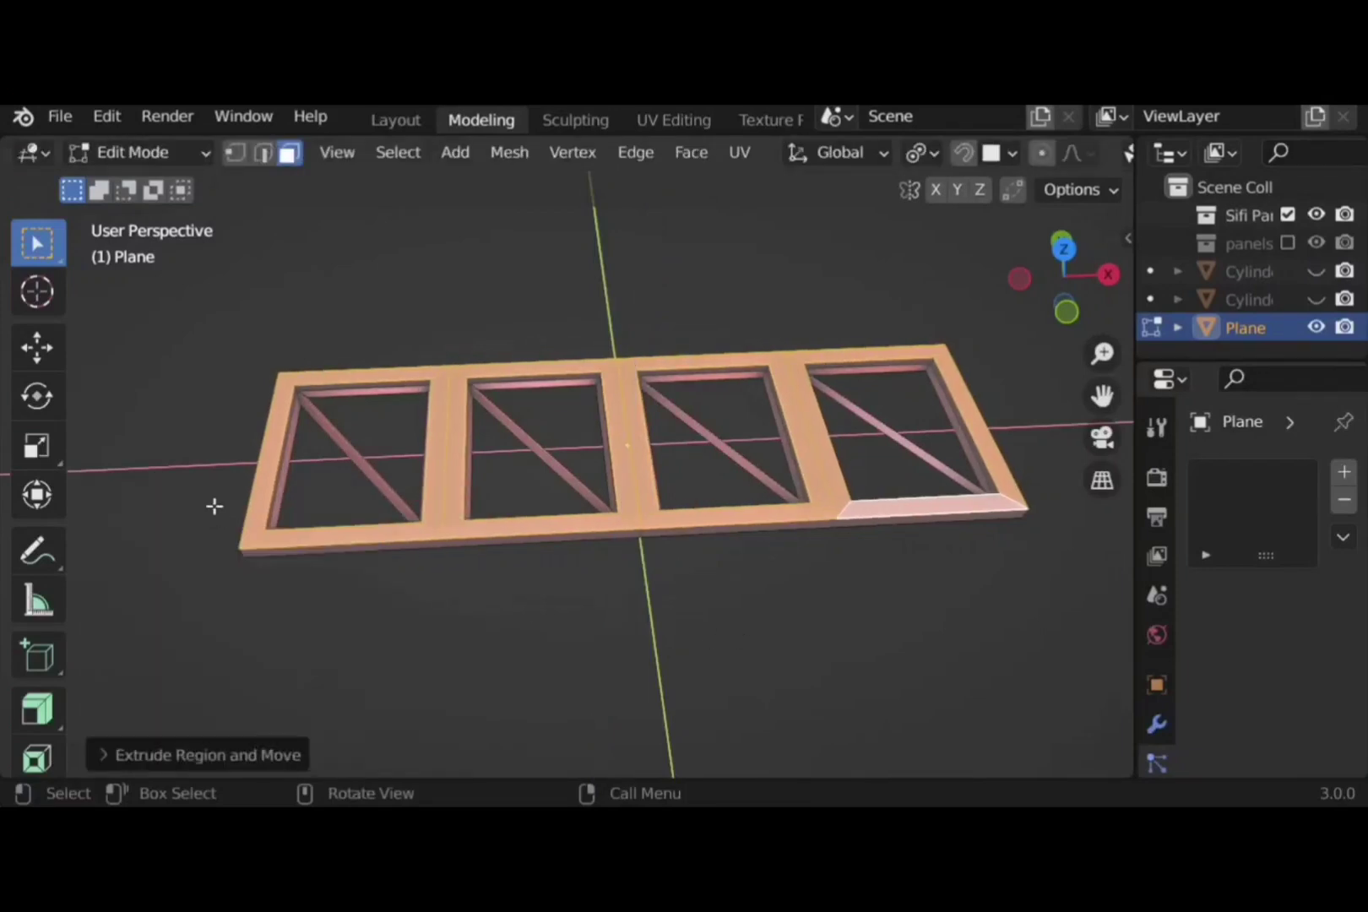
Bevel the raised frame's edges about 0.02 m with one segment, and return to Object Mode with nothing selected
key(ctrl+b)
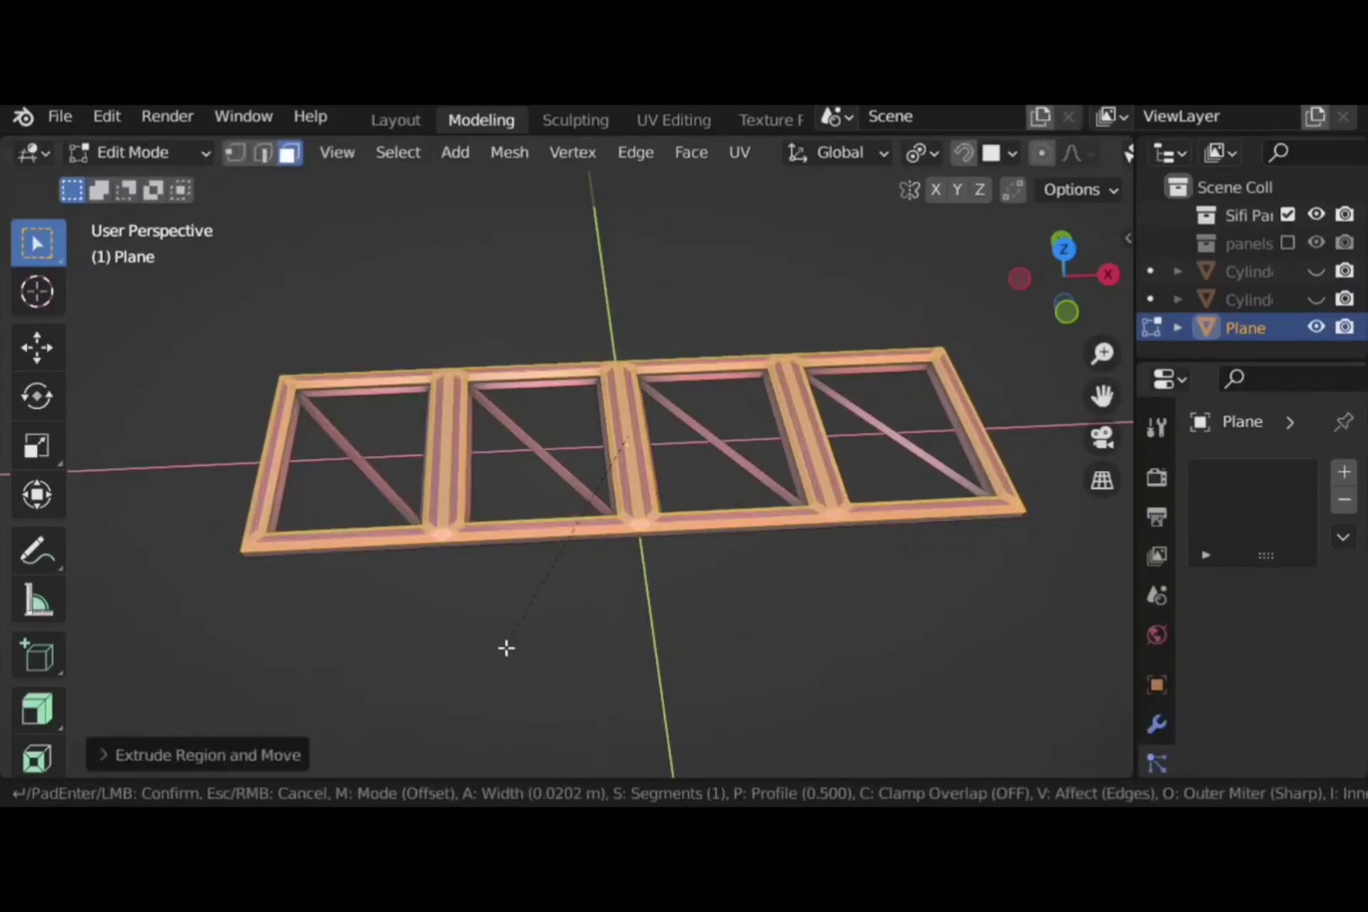
click(507, 648)
click(656, 593)
middle_drag(655, 593, 667, 639)
key(Tab)
click(668, 631)
middle_drag(798, 618, 687, 599)
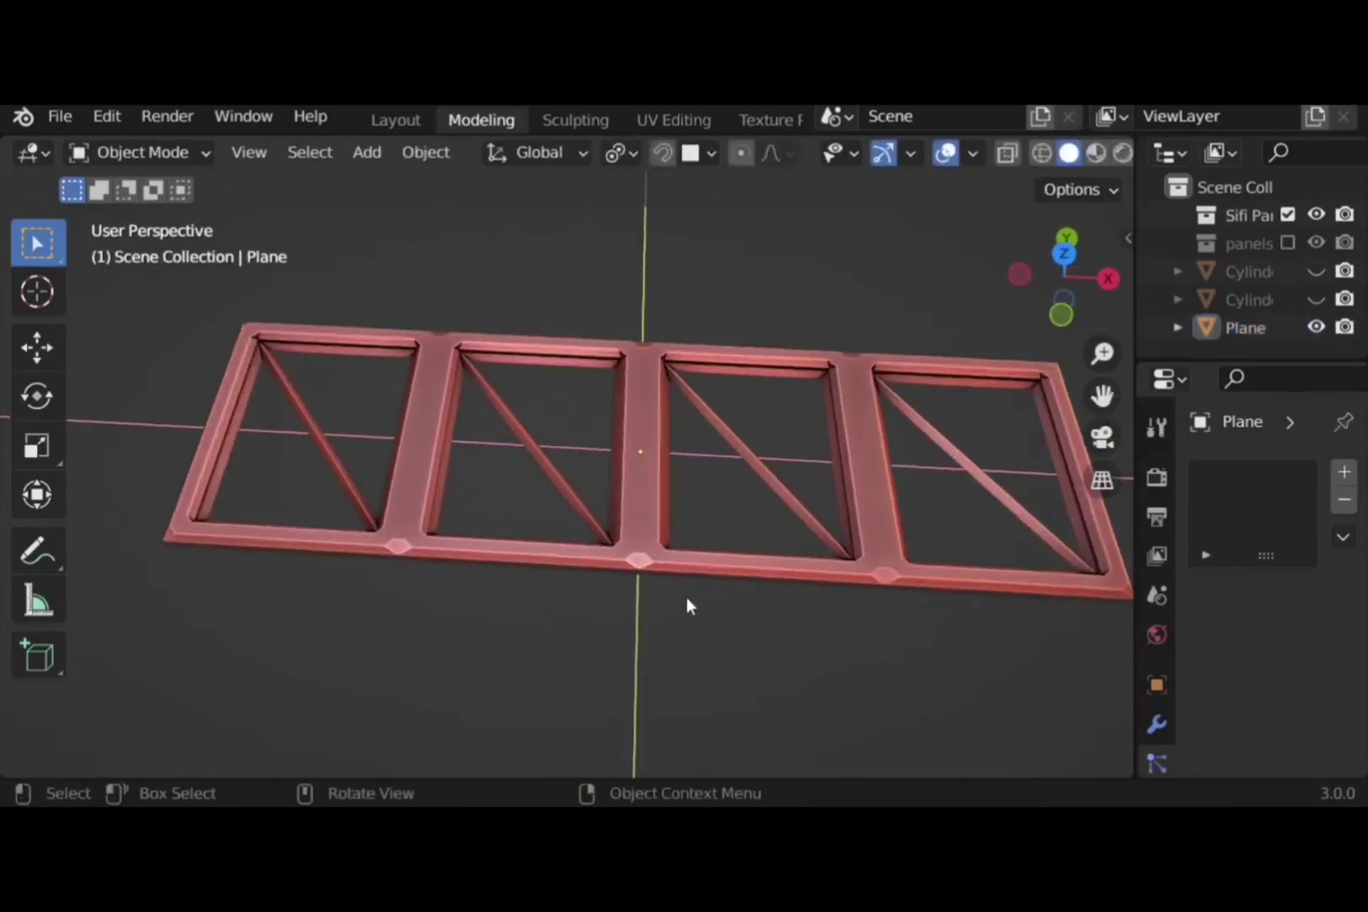
middle_drag(613, 538, 620, 607)
scroll(619, 607, down, 4)
middle_drag(868, 544, 887, 568)
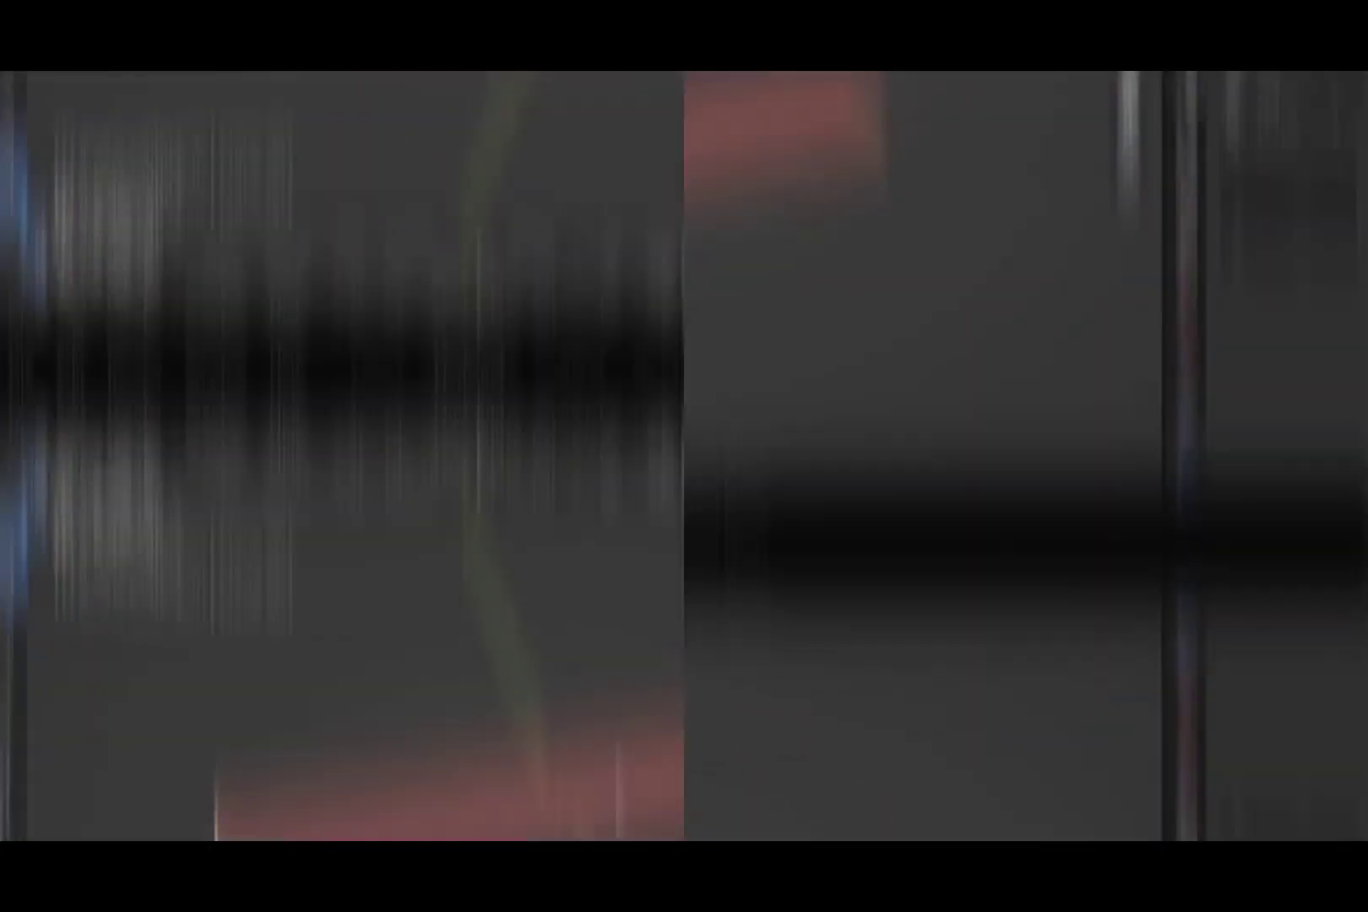
Try to divide the new plane crosswise into six sections with five centred loop cuts
key(alt+a)
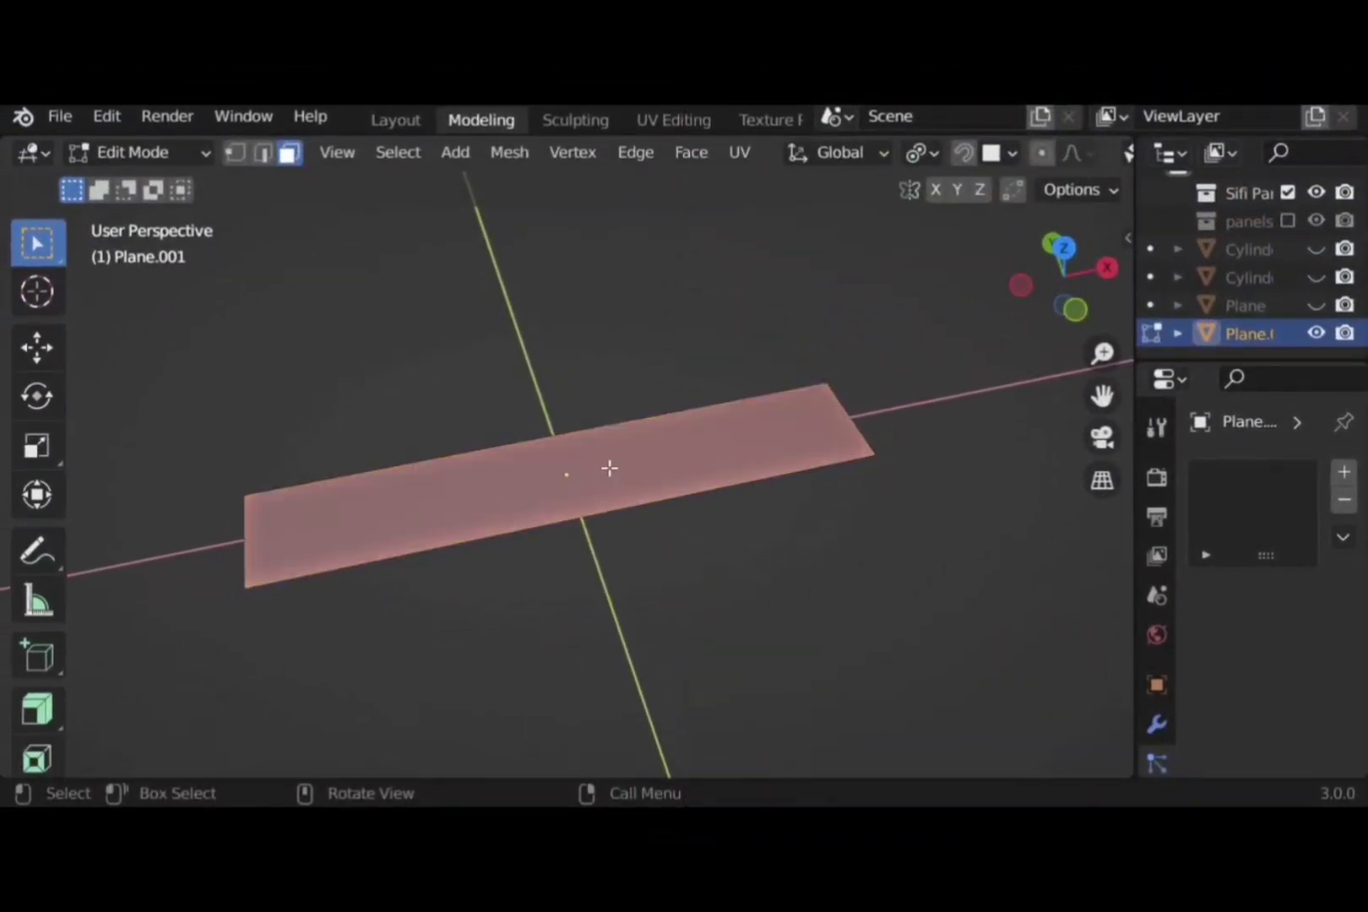
key(ctrl+r)
scroll(610, 468, up, 5)
scroll(610, 468, down, 1)
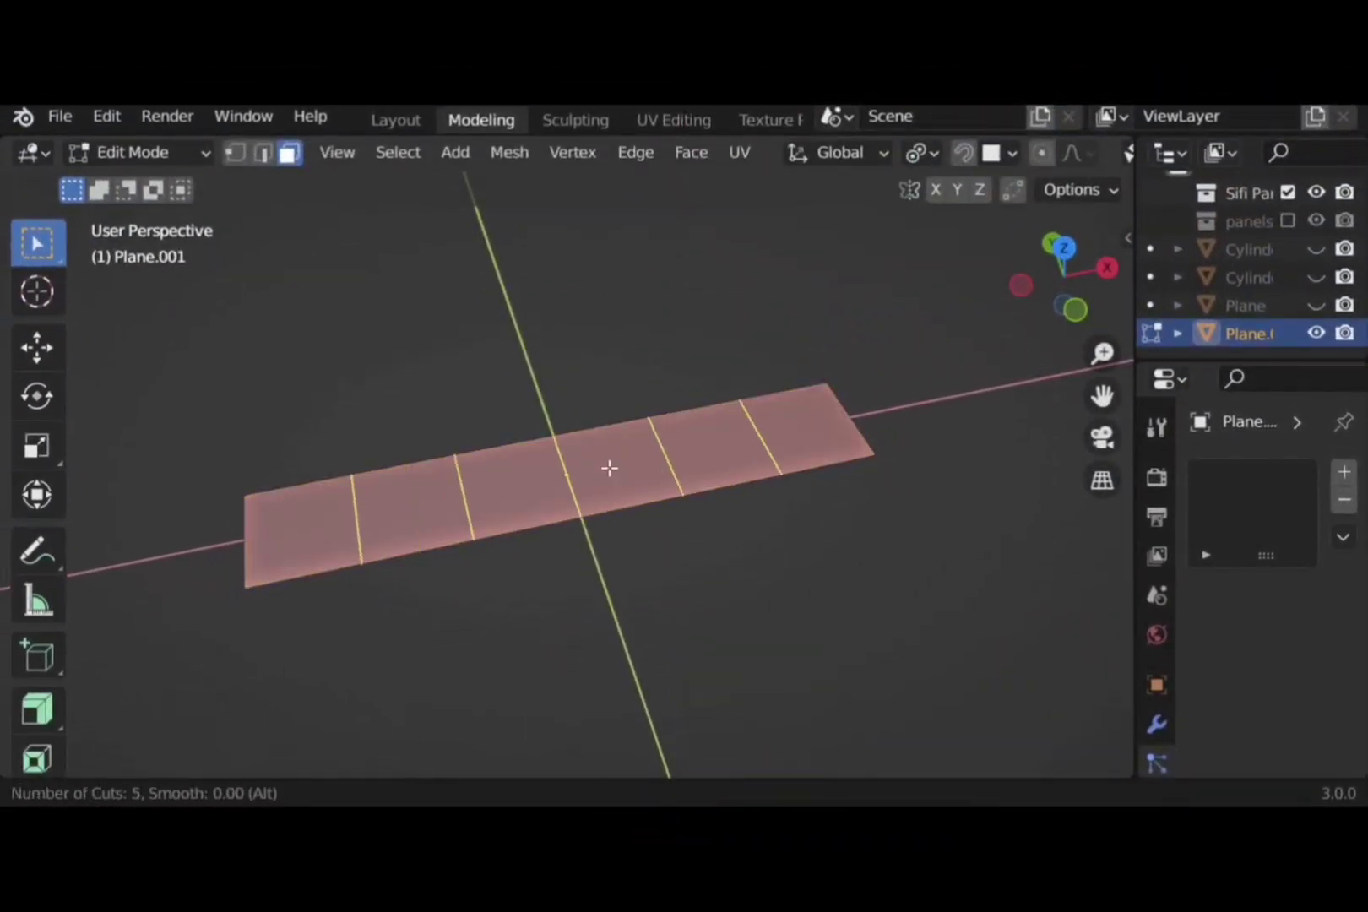
scroll(610, 468, up, 1)
scroll(610, 468, down, 1)
click(610, 468)
right_click(610, 468)
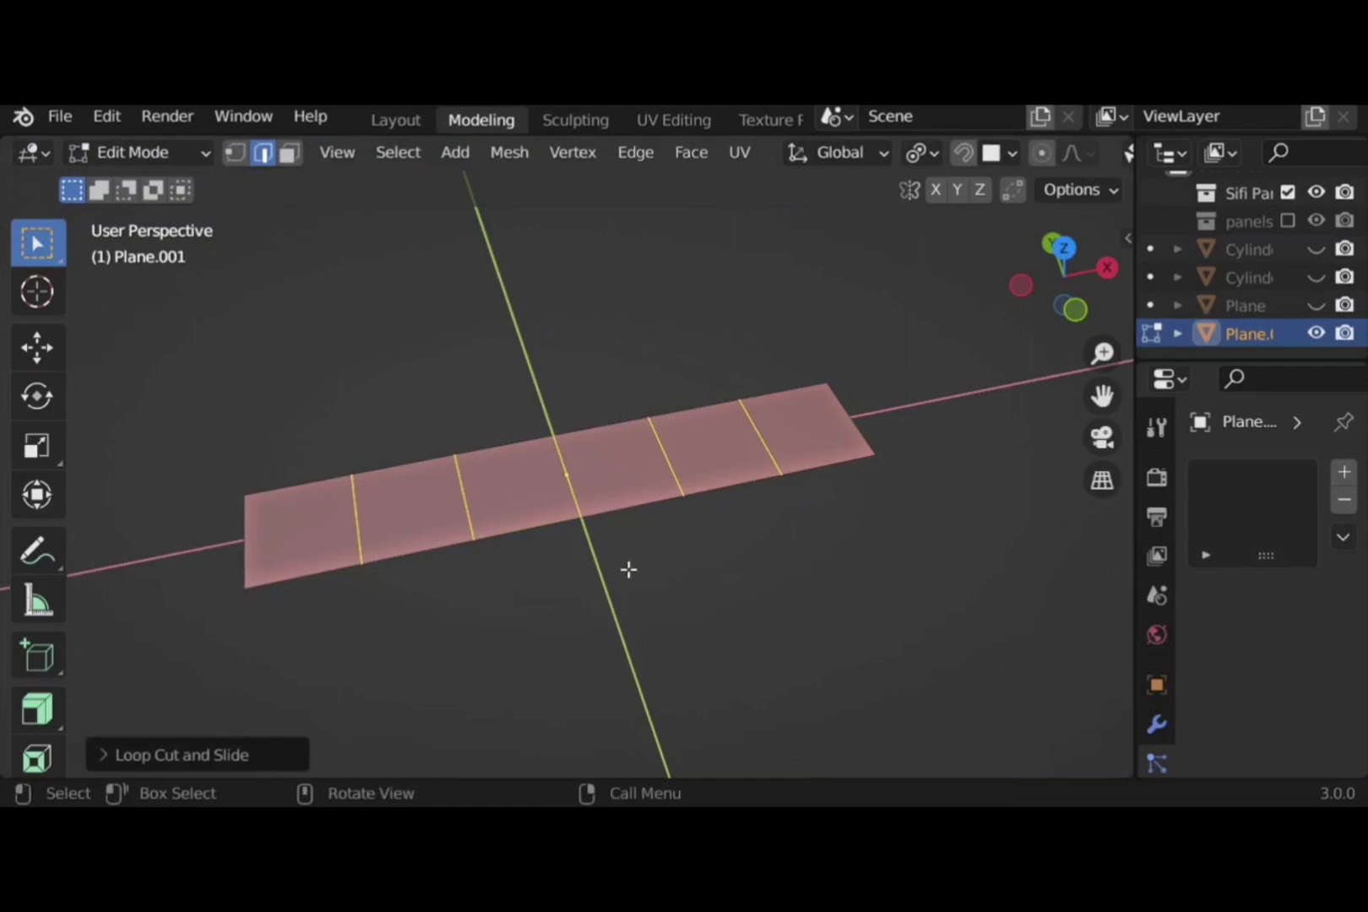
Try to subdivide all six sections of the plane with 8 cuts
key(a)
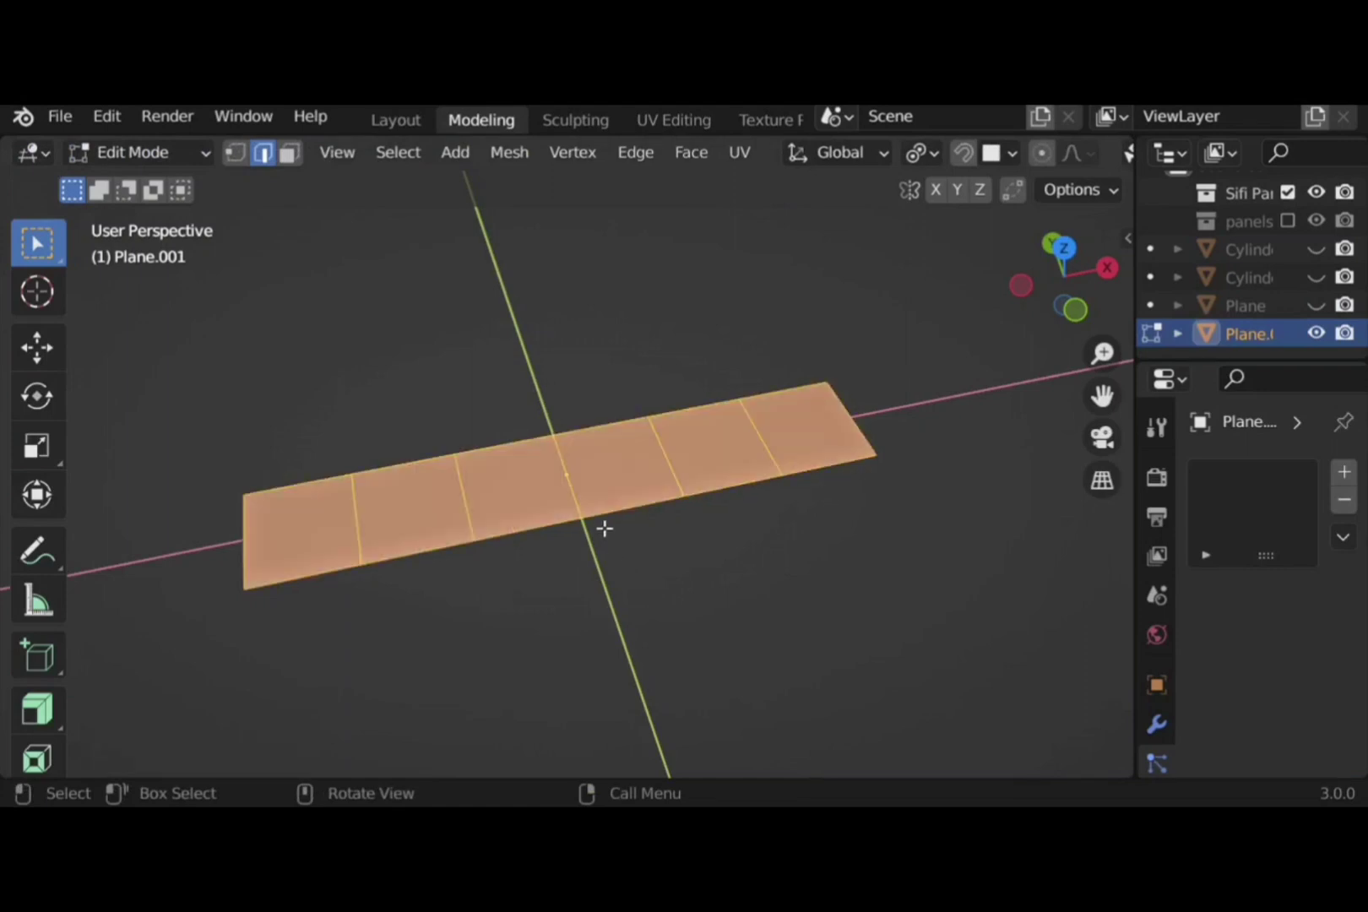
right_click(551, 415)
click(458, 214)
click(173, 760)
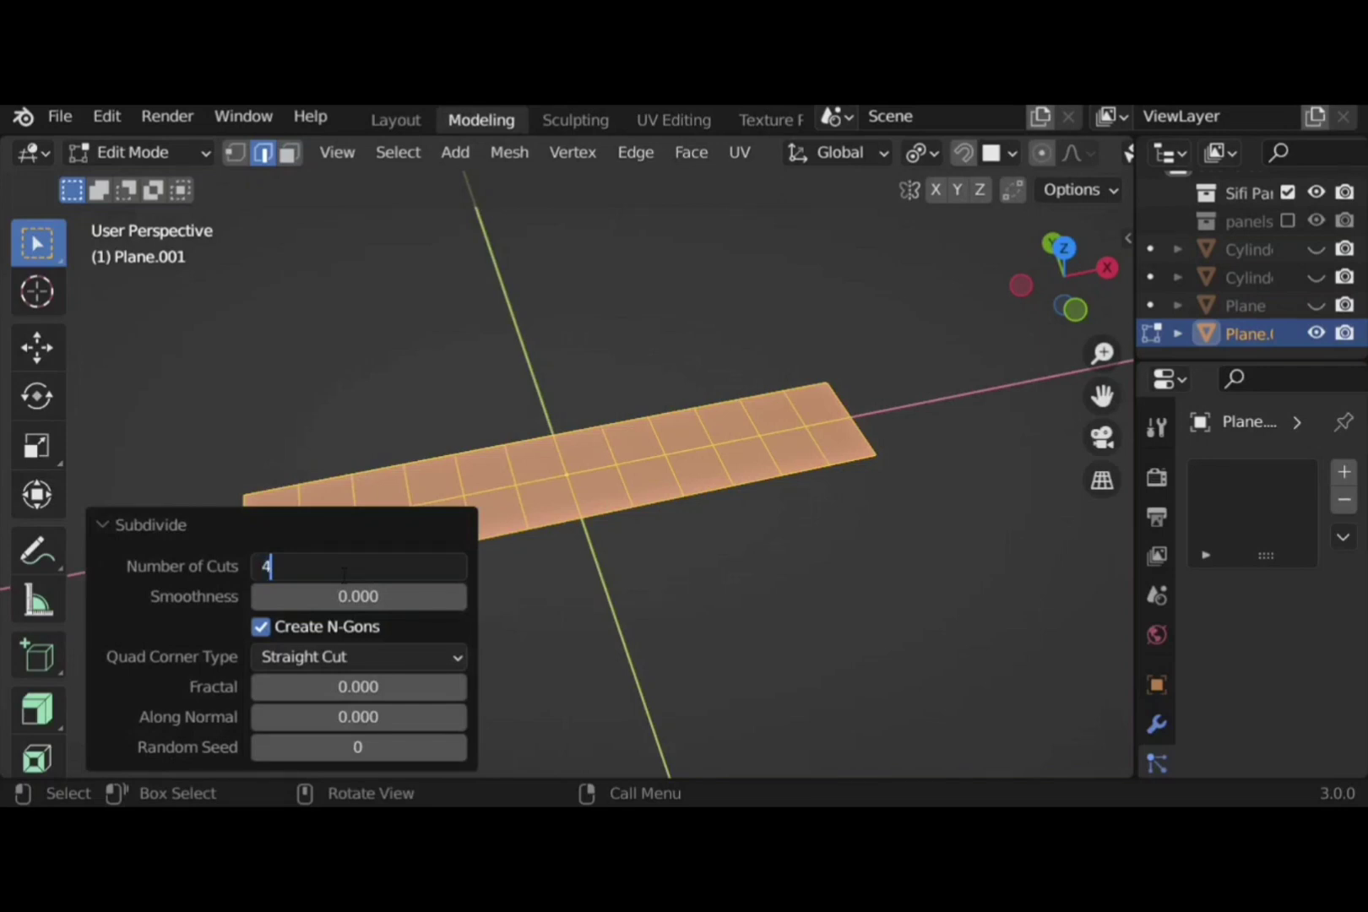
key(Return)
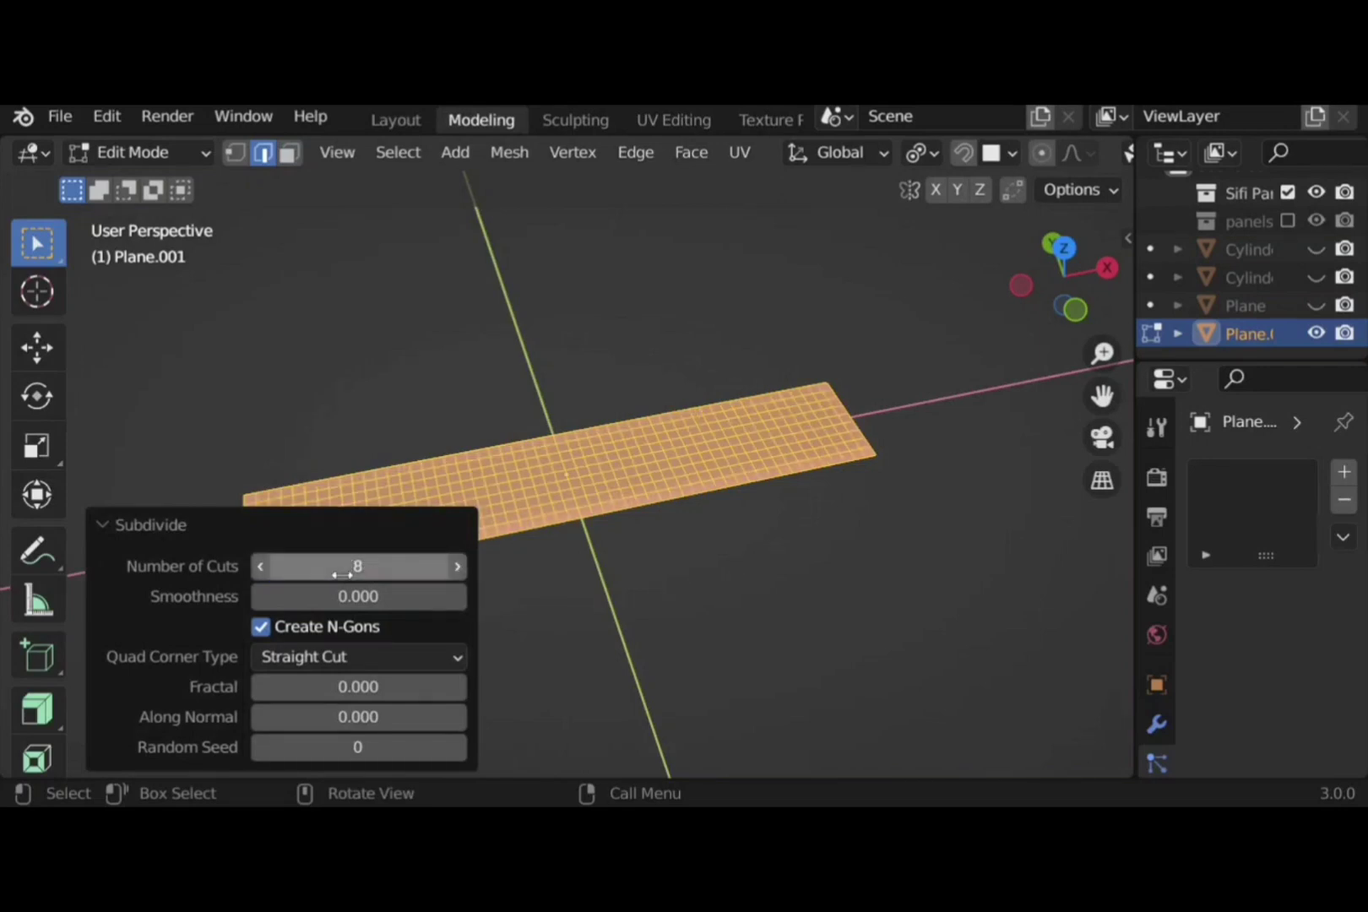
click(160, 525)
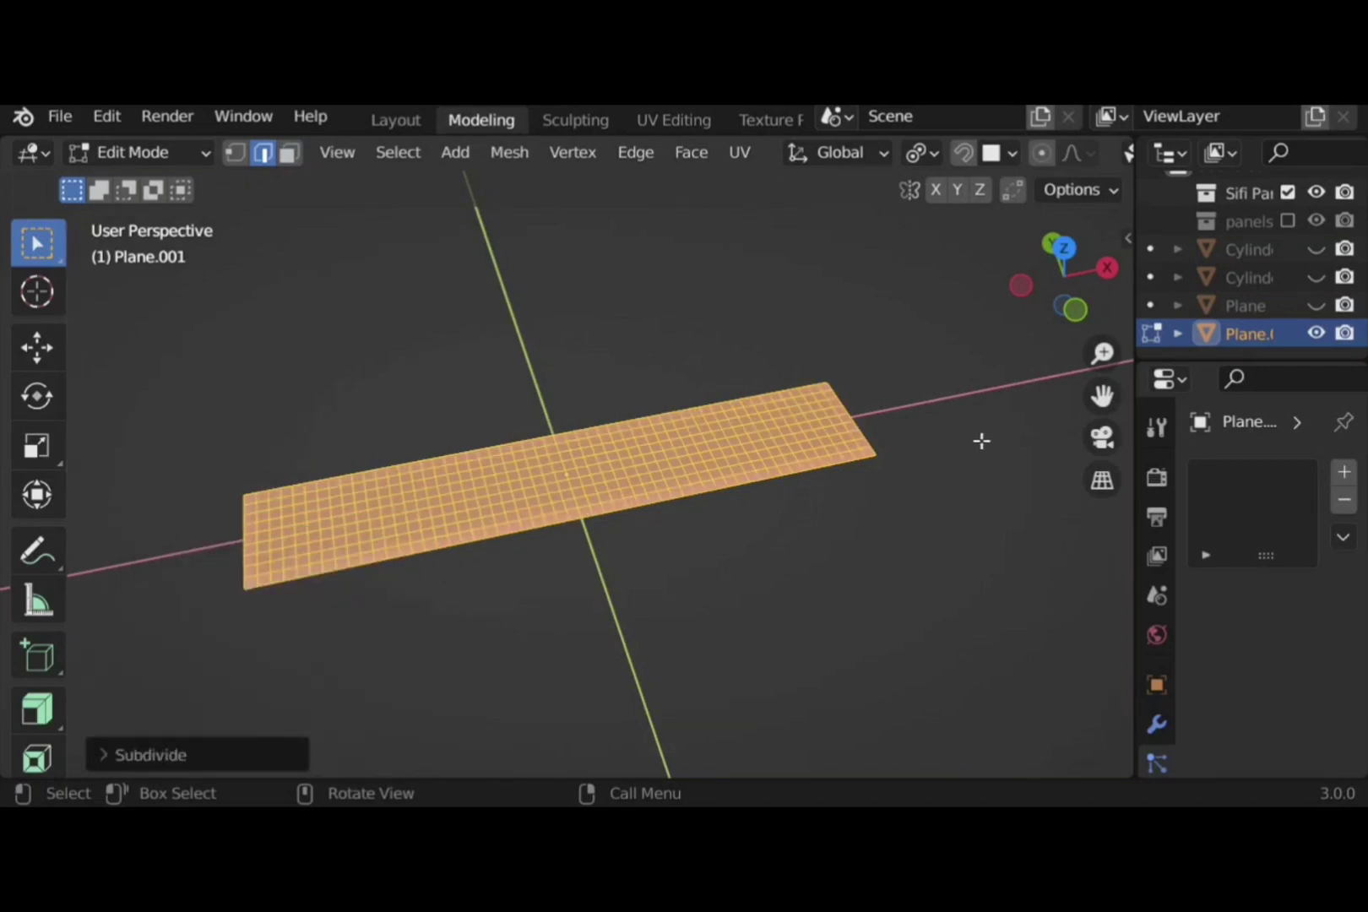
Undo the subdivision and the five loop cuts on the plane
key(ctrl+z)
key(ctrl+z)
key(ctrl+z)
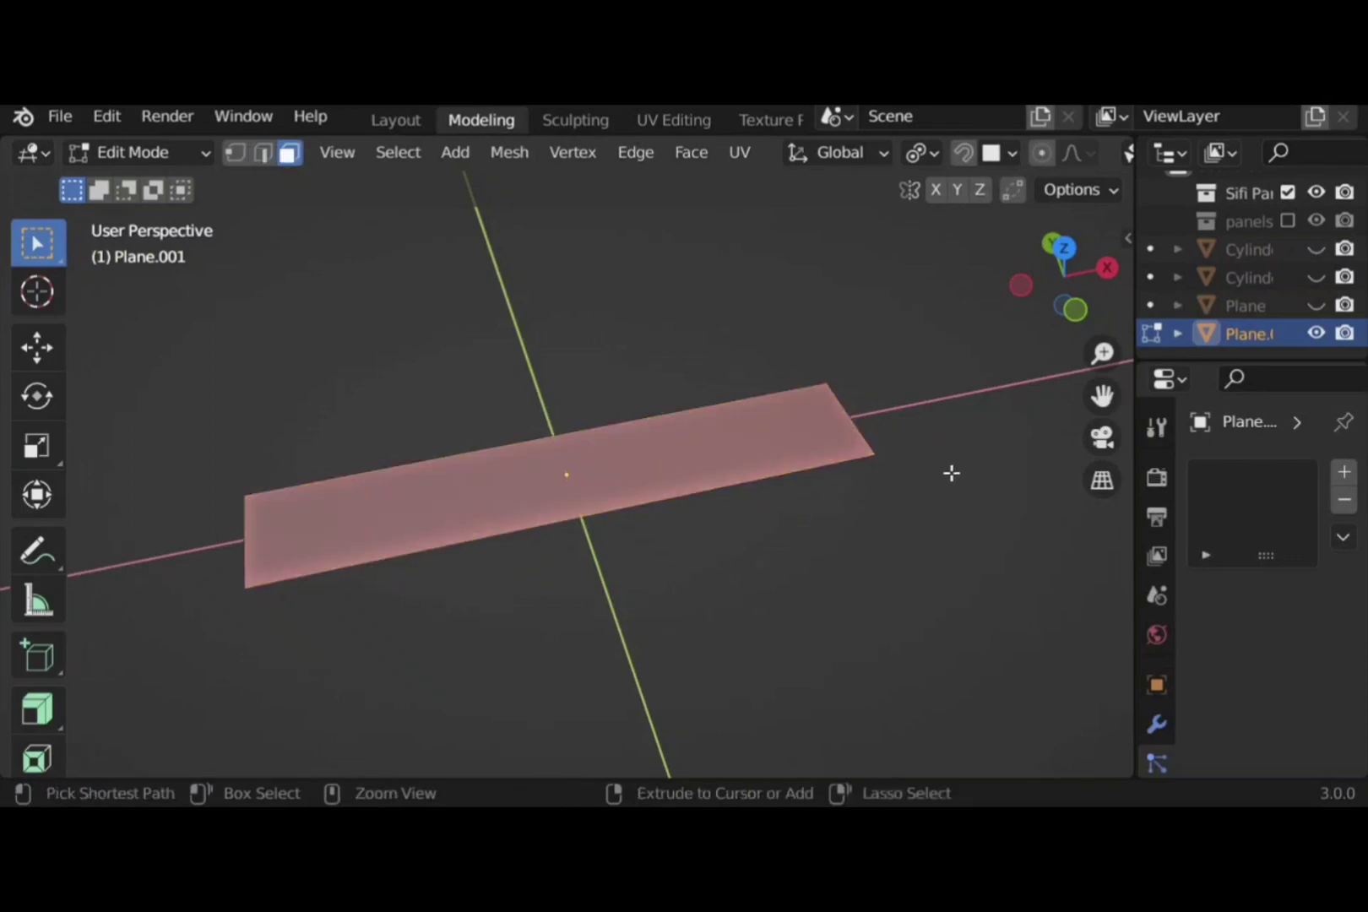
Divide the plane crosswise into five equal sections with four centred loop cuts, and switch to face selection
key(ctrl+r)
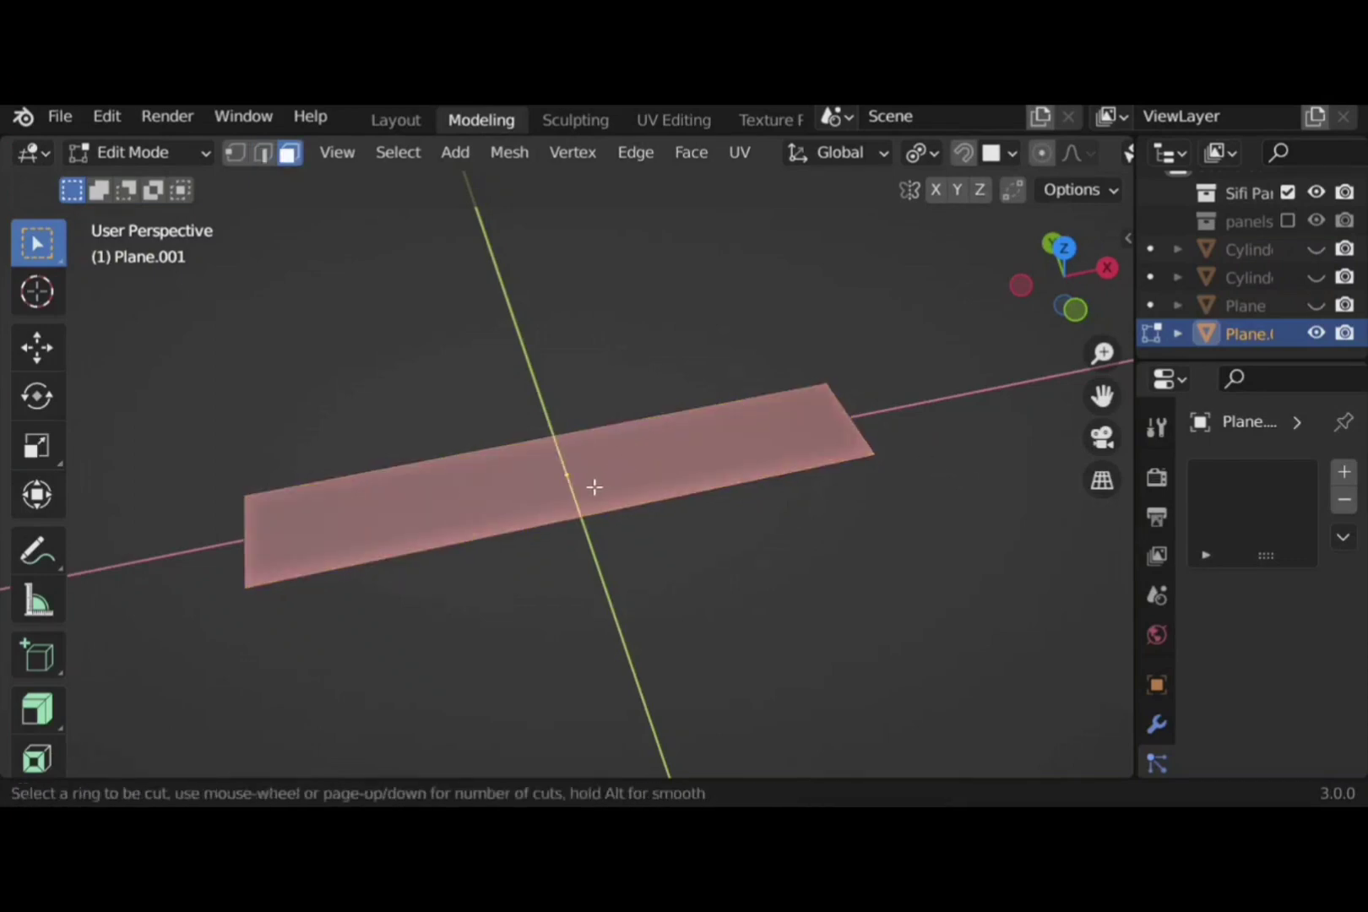
scroll(592, 483, up, 3)
click(588, 479)
right_click(588, 475)
click(291, 155)
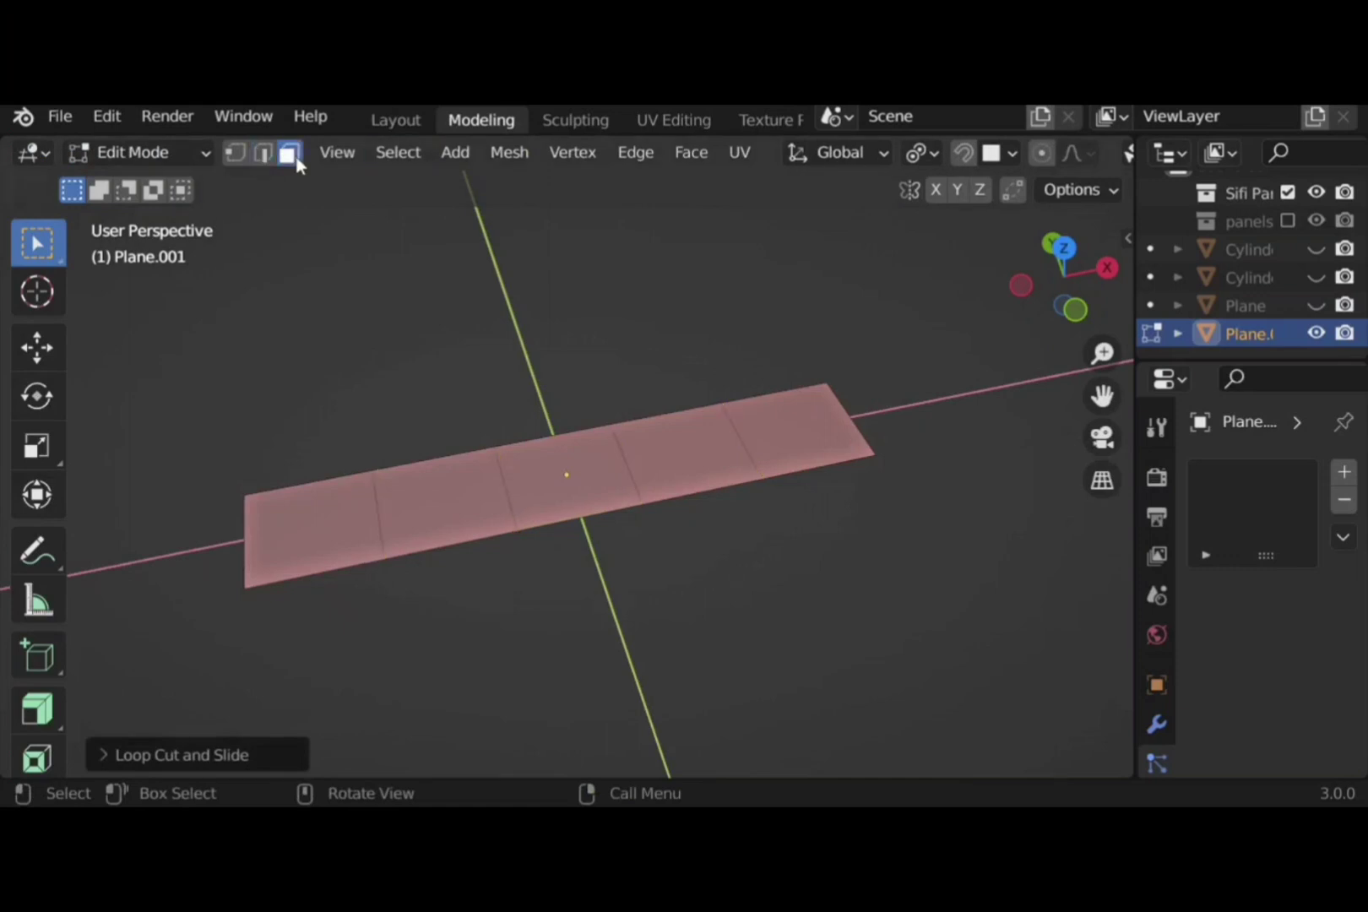
Inset all five faces individually by about 0.11 m
key(a)
key(i)
key(i)
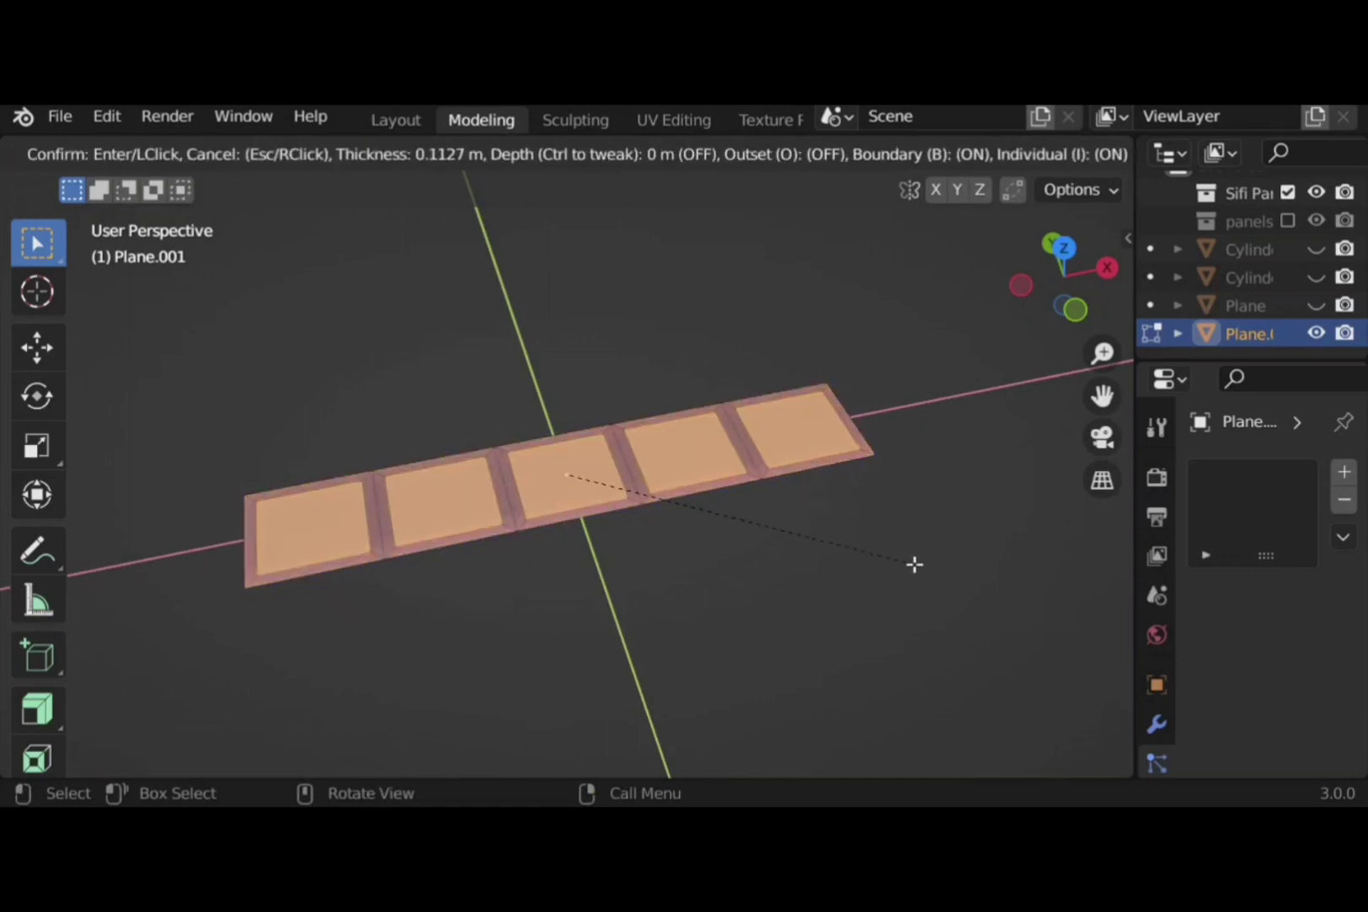
click(913, 562)
Subdivide the five inset faces with 8 cuts
right_click(560, 264)
click(560, 265)
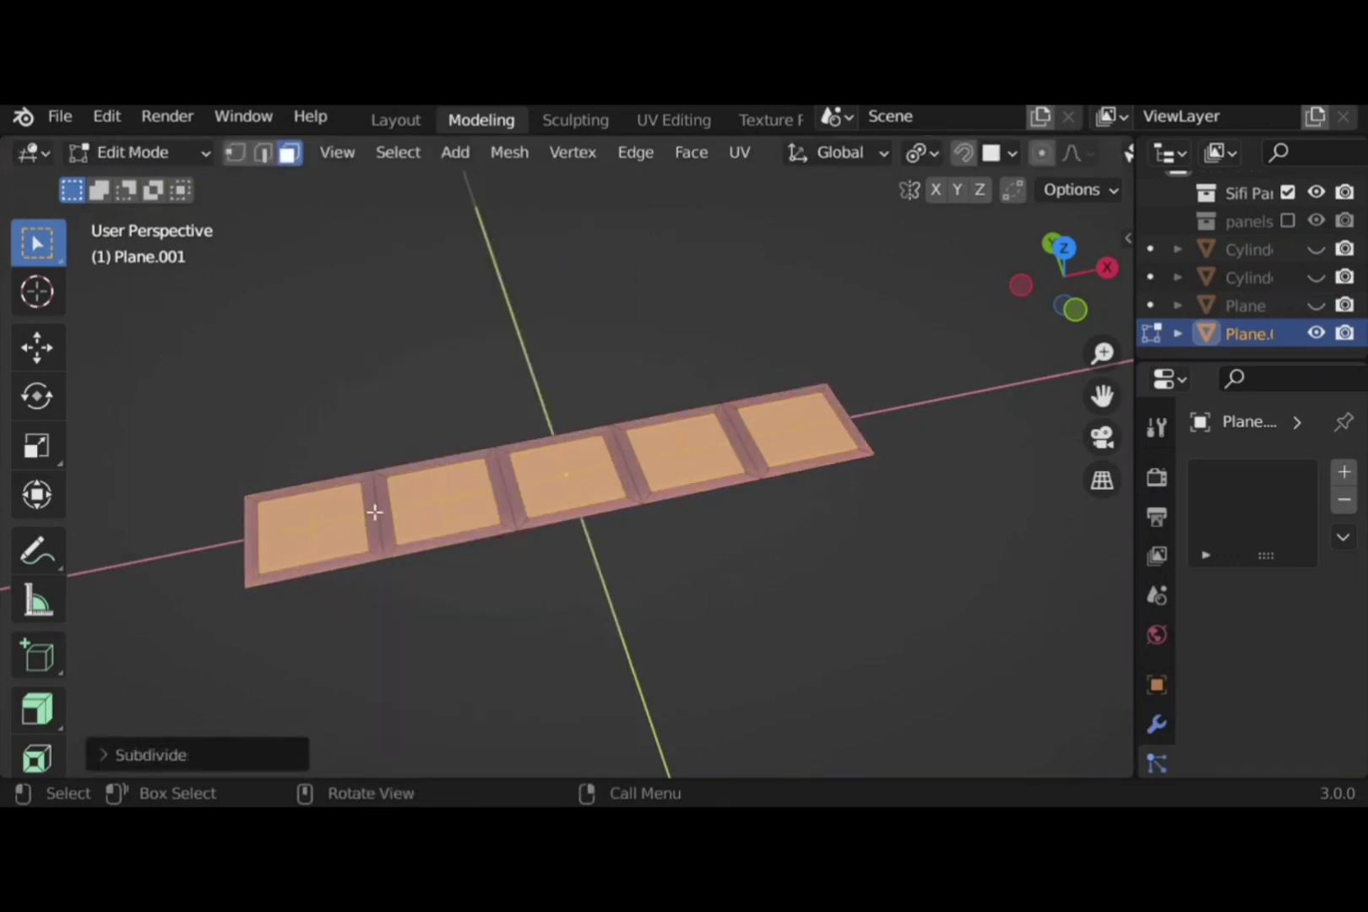
click(212, 755)
click(346, 564)
key(Return)
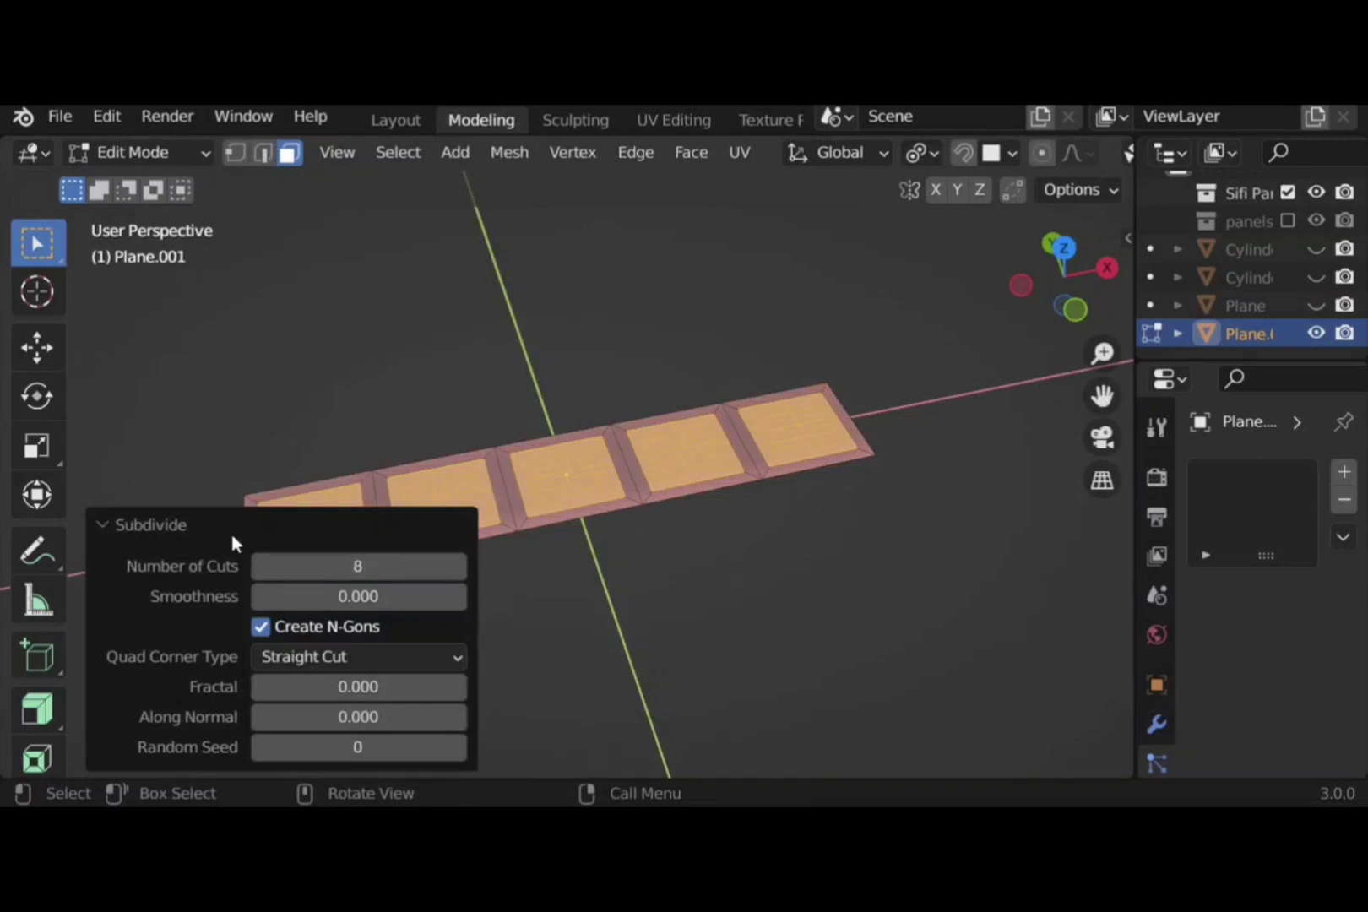
click(230, 528)
Apply Wireframe to the subdivided inset faces to form a perforated grid in each section
mouse_move(408, 418)
middle_down()
mouse_move(452, 397)
mouse_move(399, 412)
middle_up()
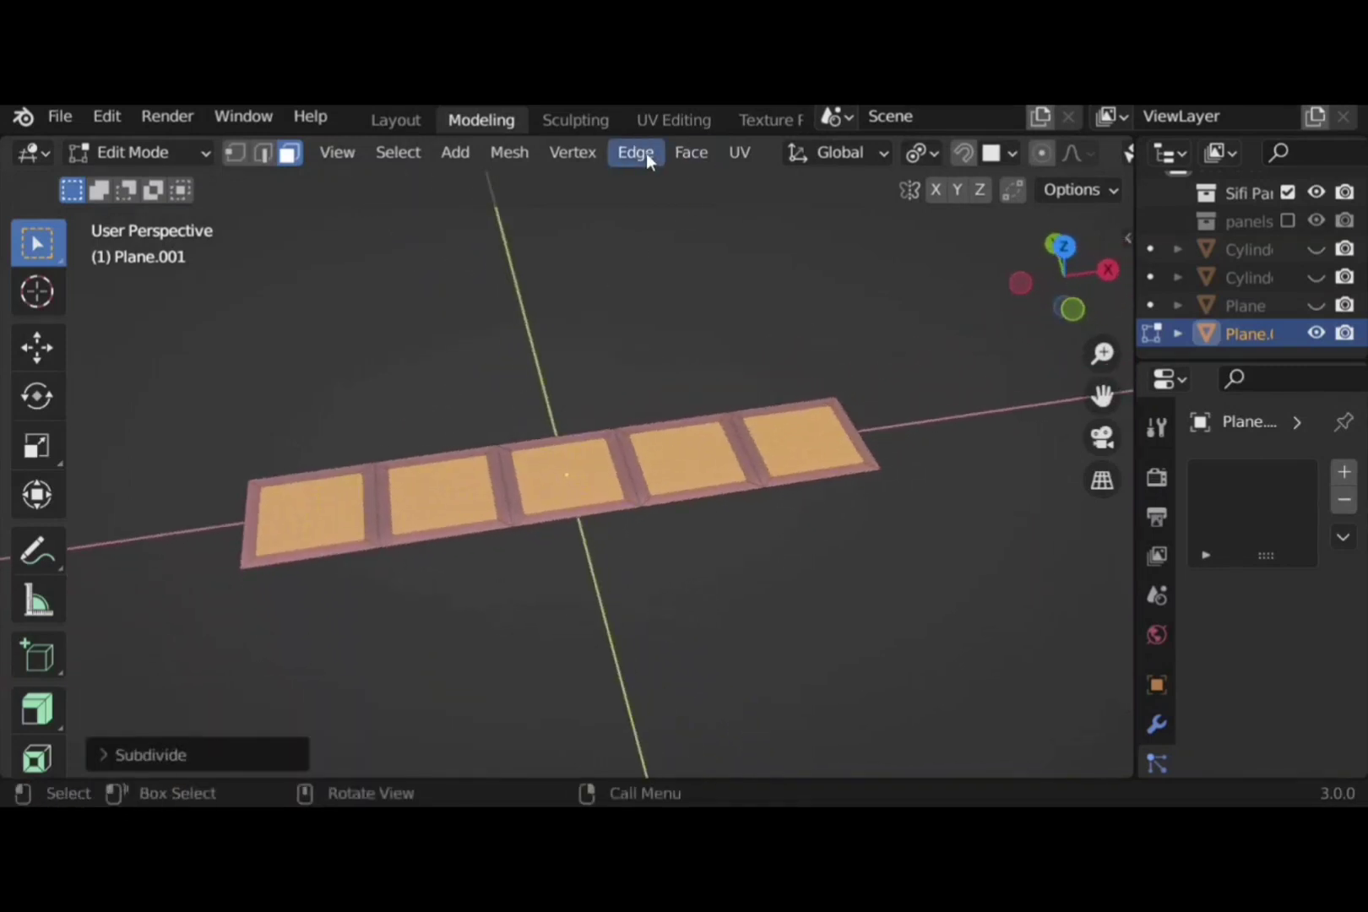
click(691, 152)
click(794, 431)
middle_drag(595, 553, 473, 625)
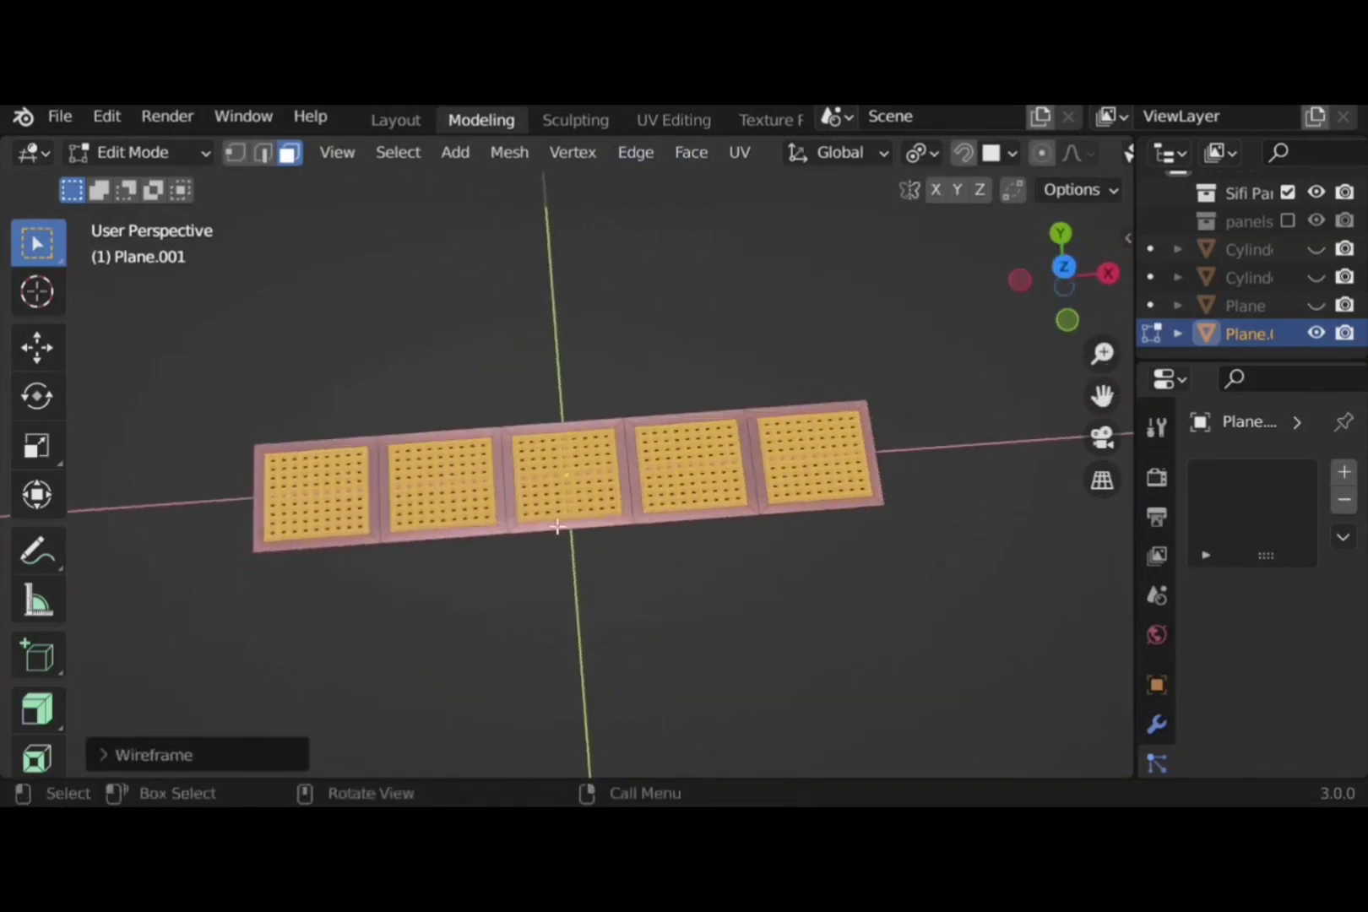
Set the Wireframe thickness of the five grids to 0.02 m, trying 0.03 m and 0.01 m first, and deselect the mesh
scroll(375, 684, up, 3)
click(169, 755)
click(347, 656)
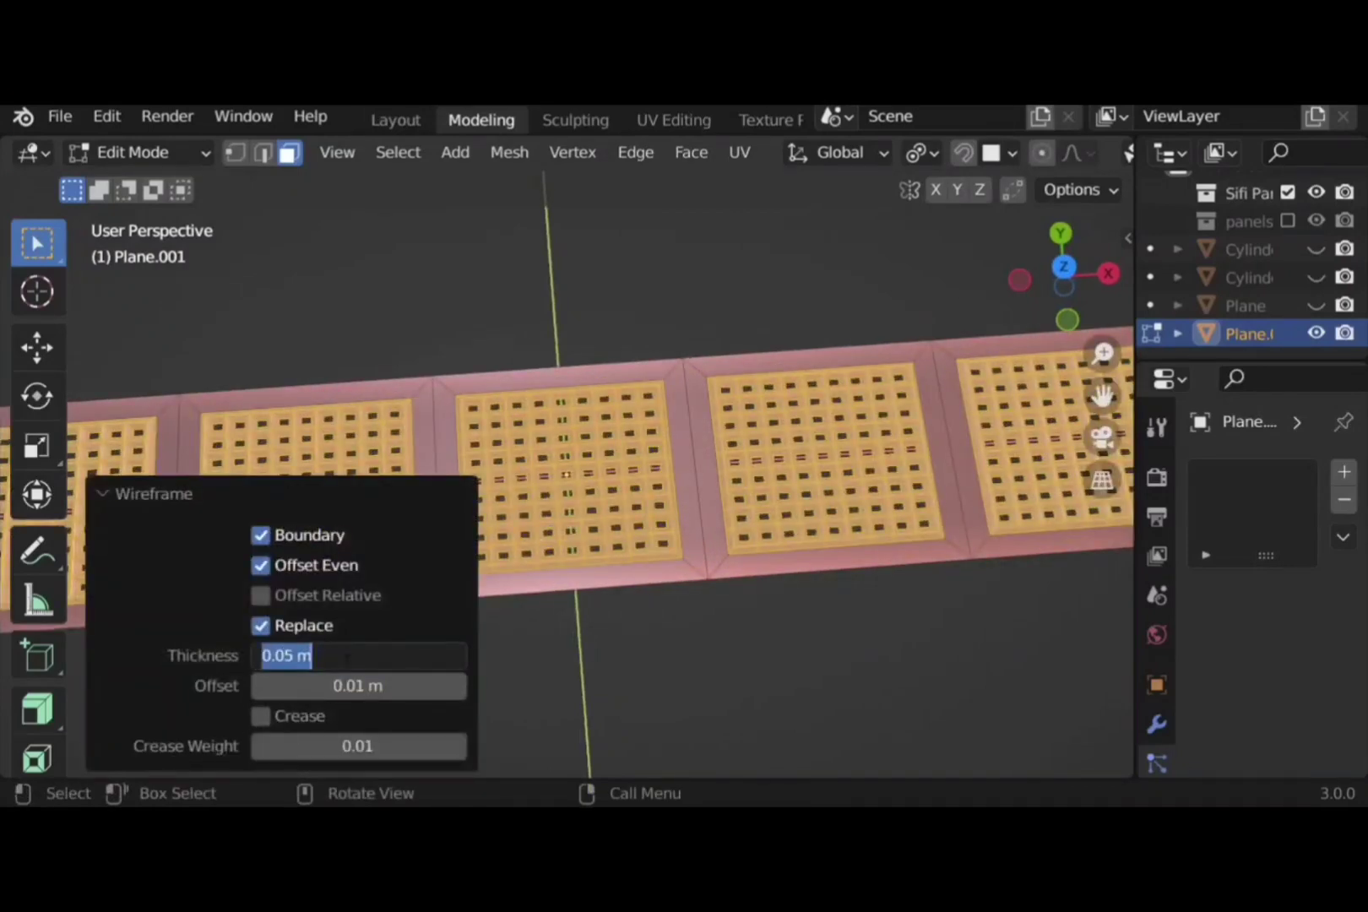
text(0.03)
key(Return)
click(346, 656)
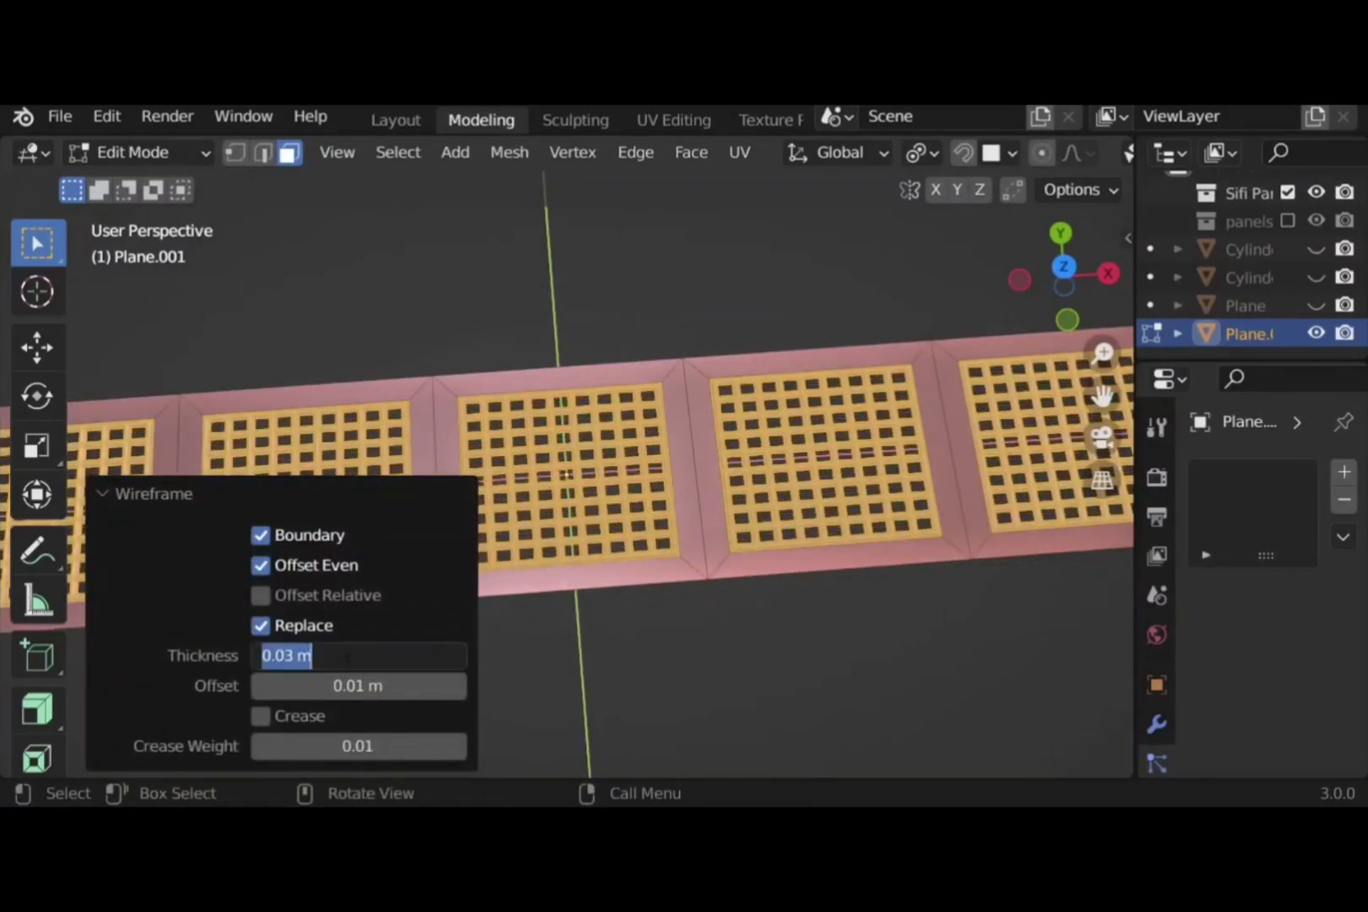
key(Return)
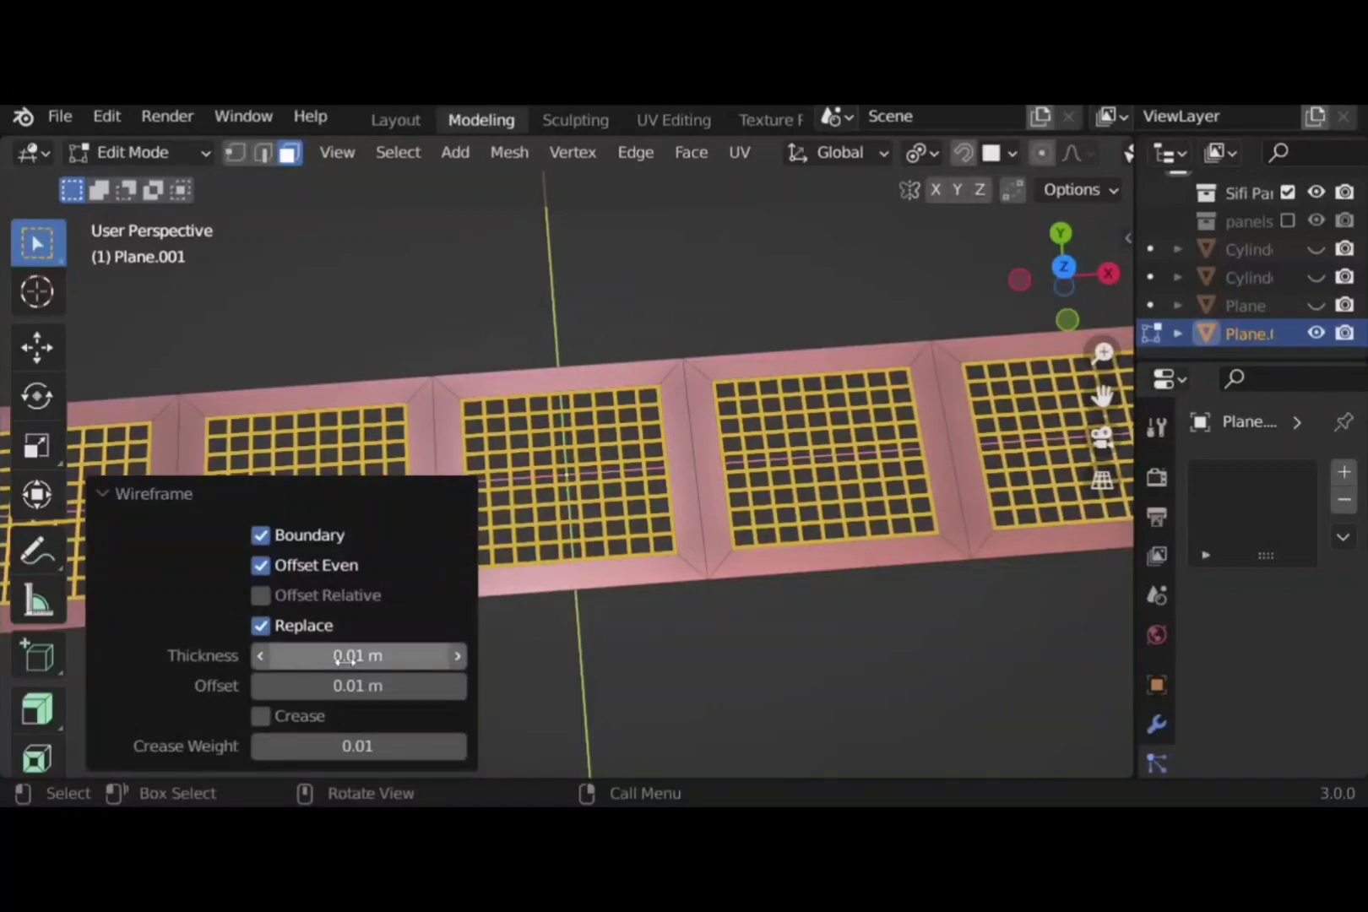
click(351, 659)
text(0.02)
key(Return)
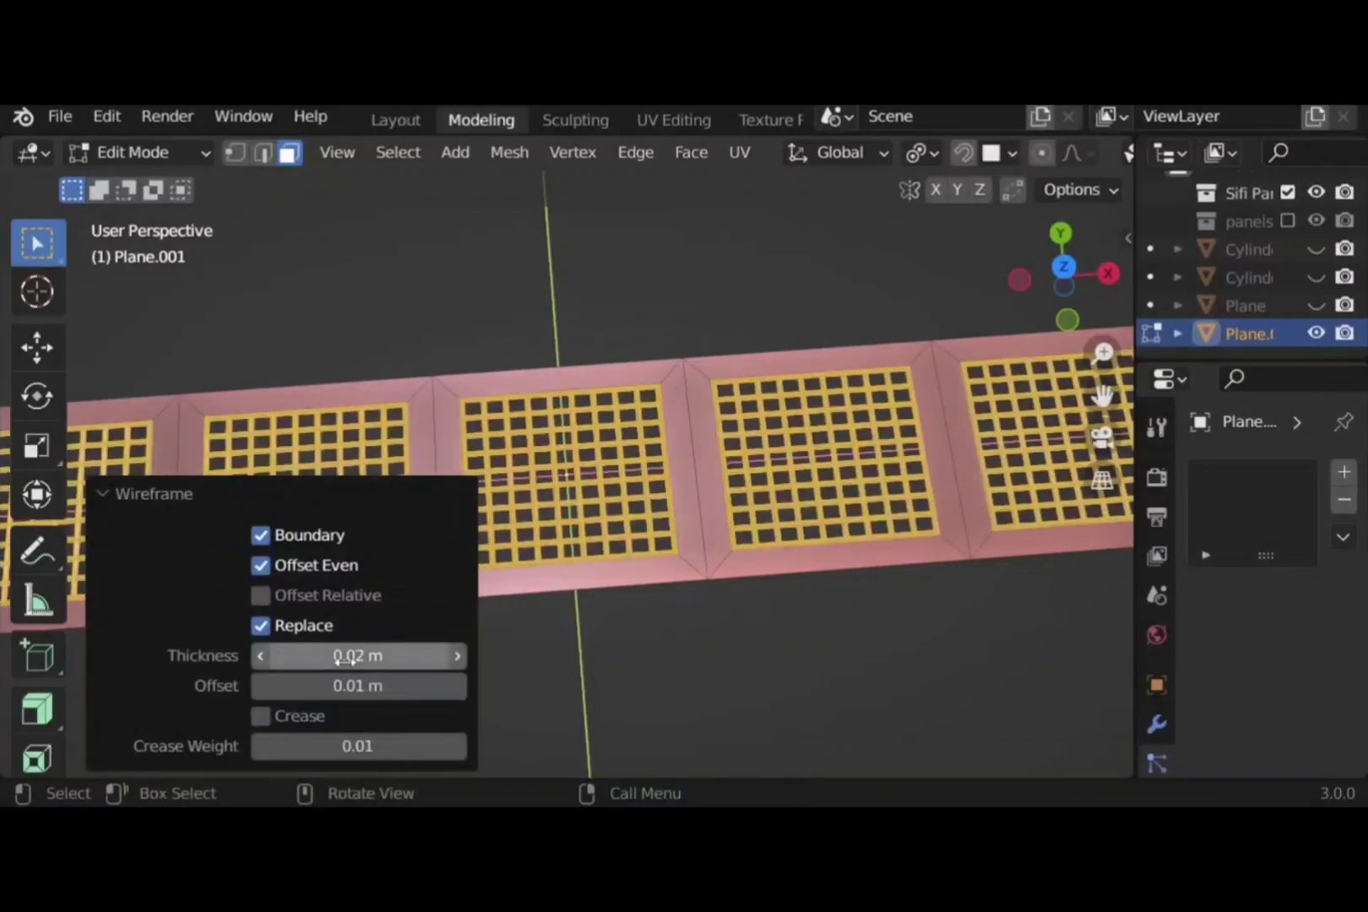
click(547, 699)
Hide the X and Y axis lines in the viewport overlays
scroll(563, 662, down, 1)
middle_drag(563, 661, 608, 574)
scroll(868, 153, down, 5)
click(953, 153)
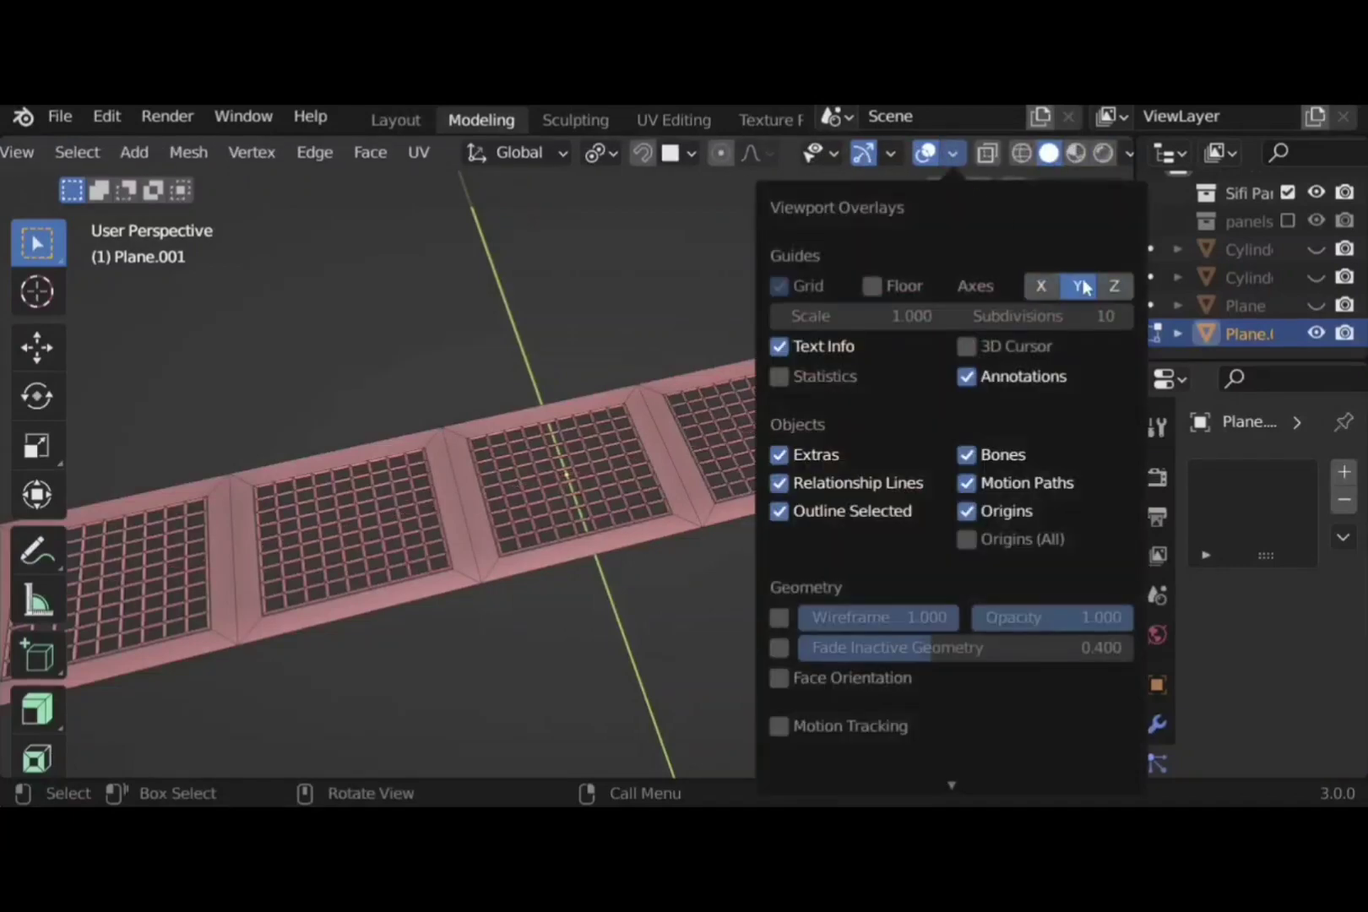
middle_drag(757, 338, 435, 592)
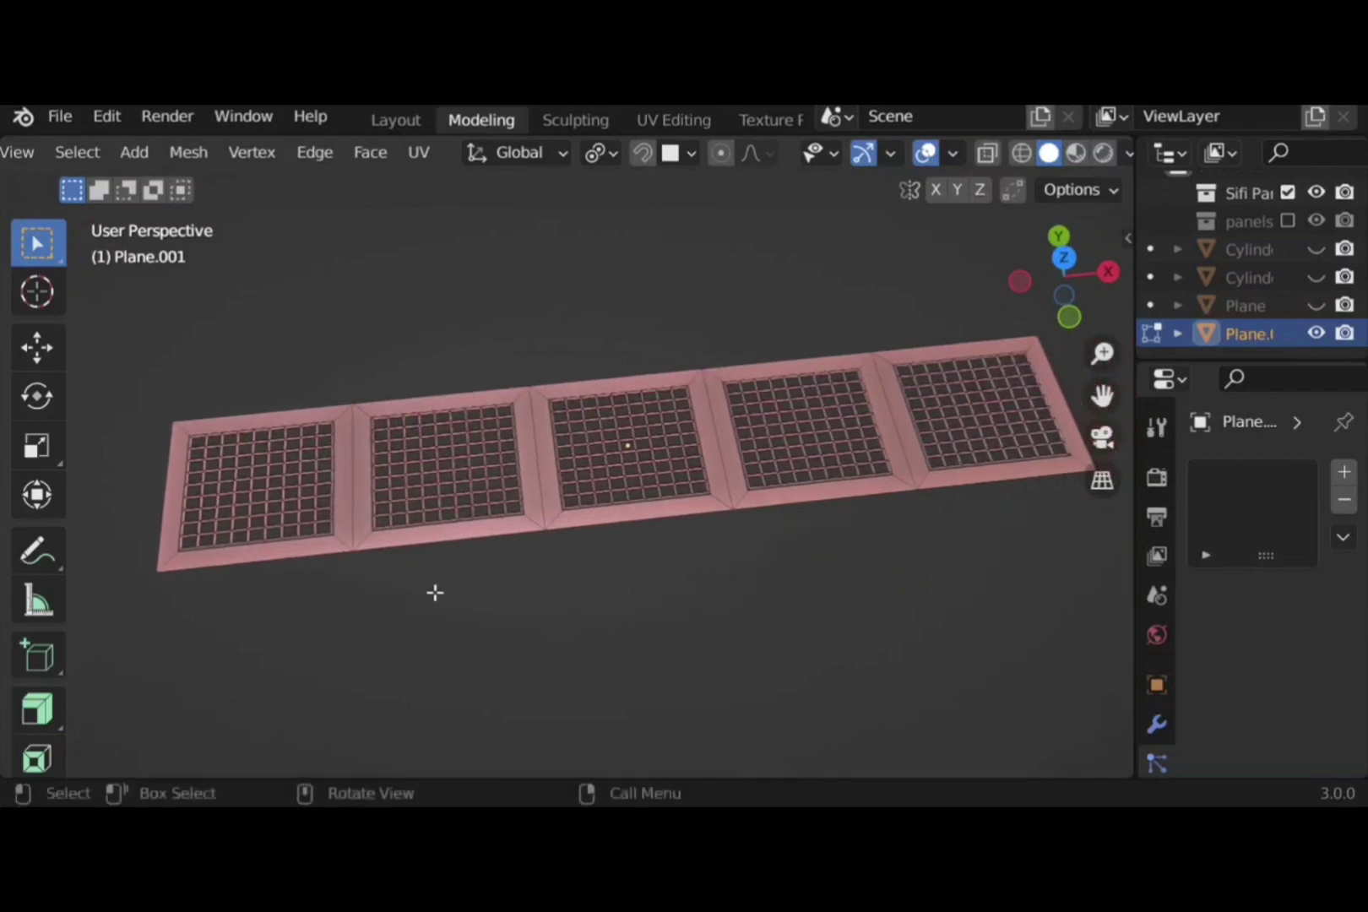
Try to loop-select the frame faces surrounding the grid openings, starting at the first section
click(192, 566)
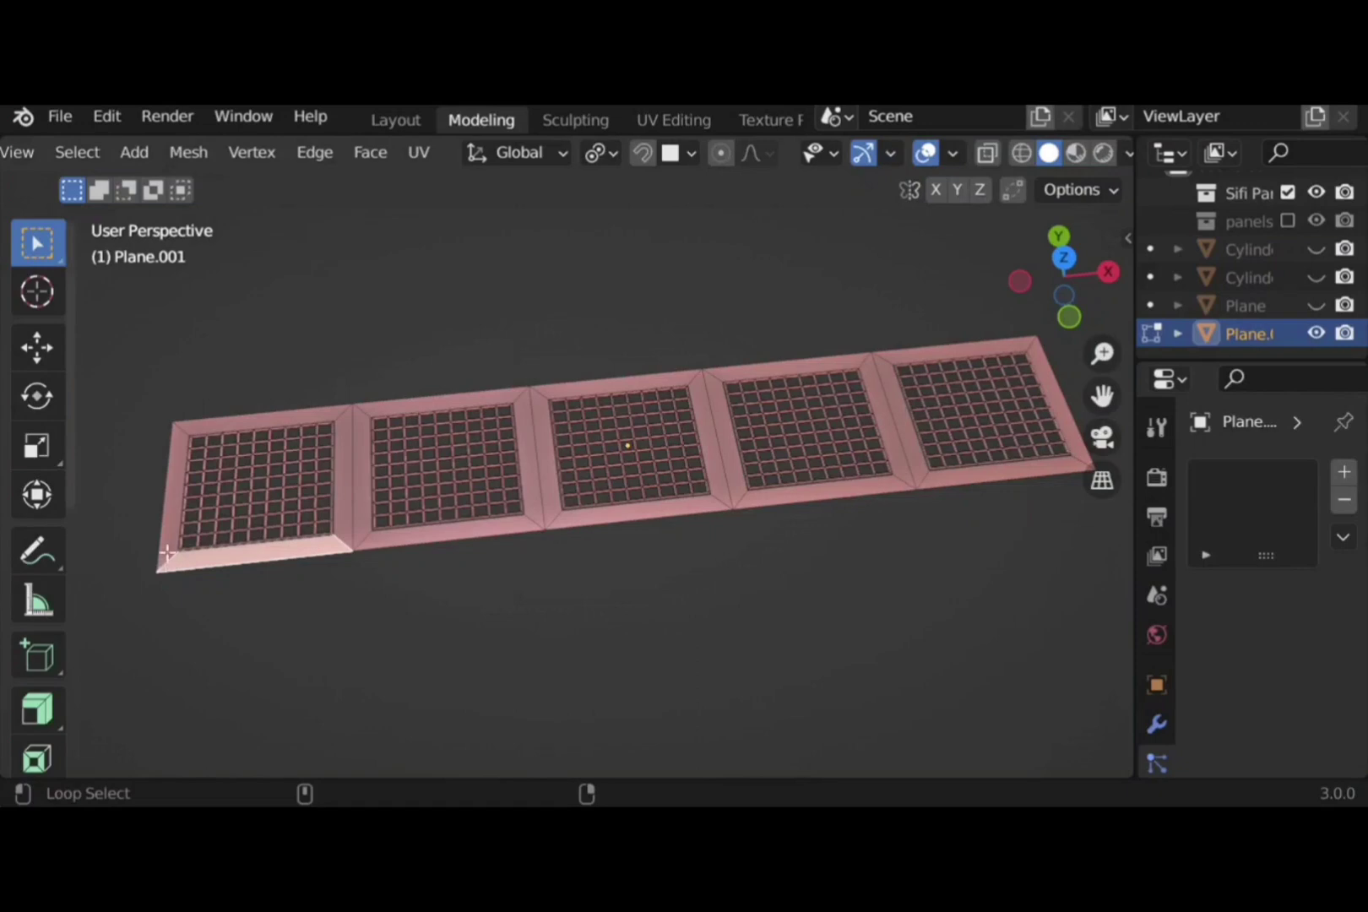
click(167, 553)
scroll(157, 153, down, 1)
scroll(157, 153, up, 9)
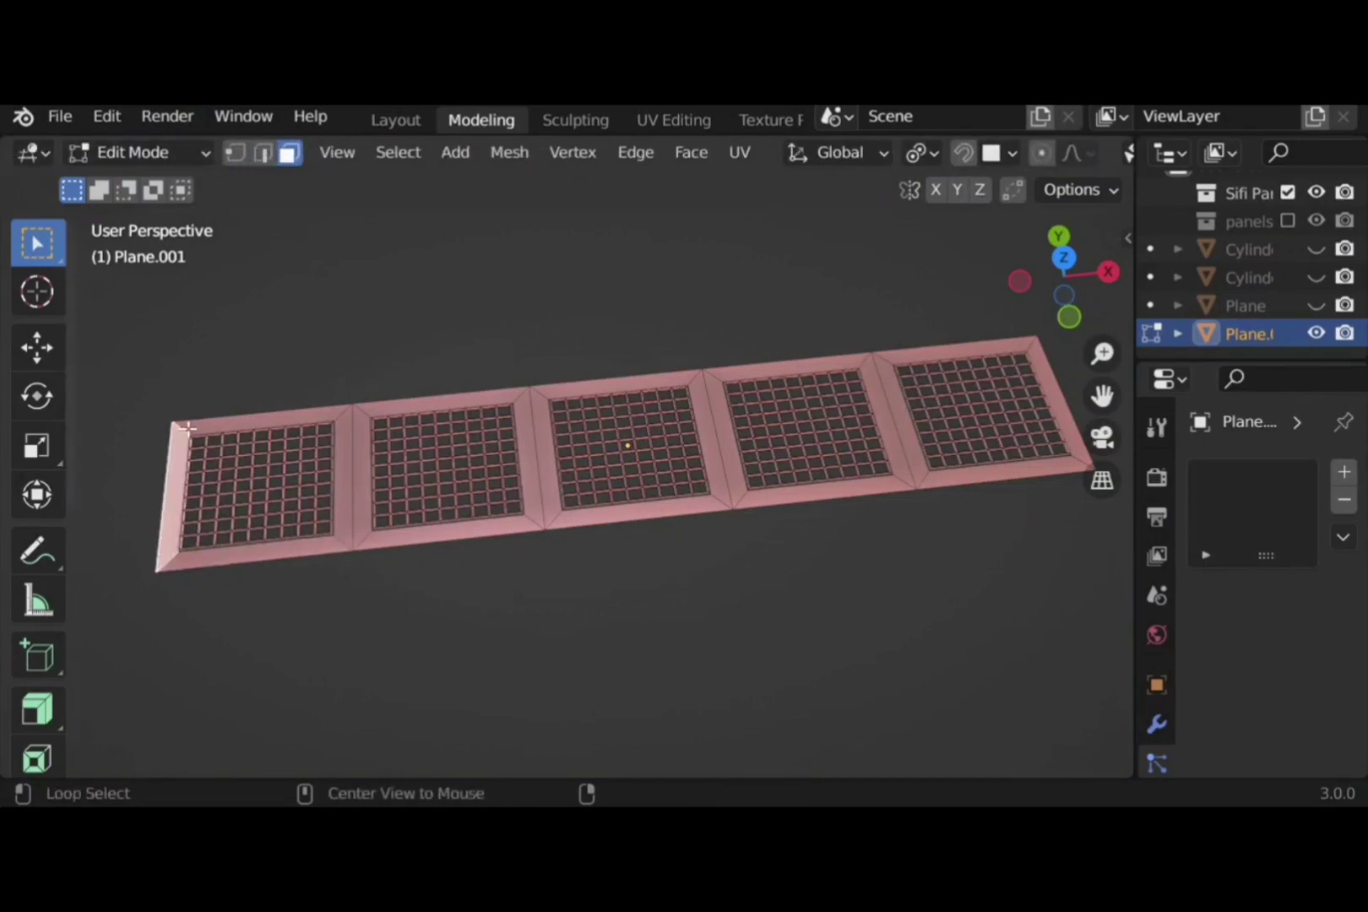
click(251, 415)
click(345, 441)
click(366, 471)
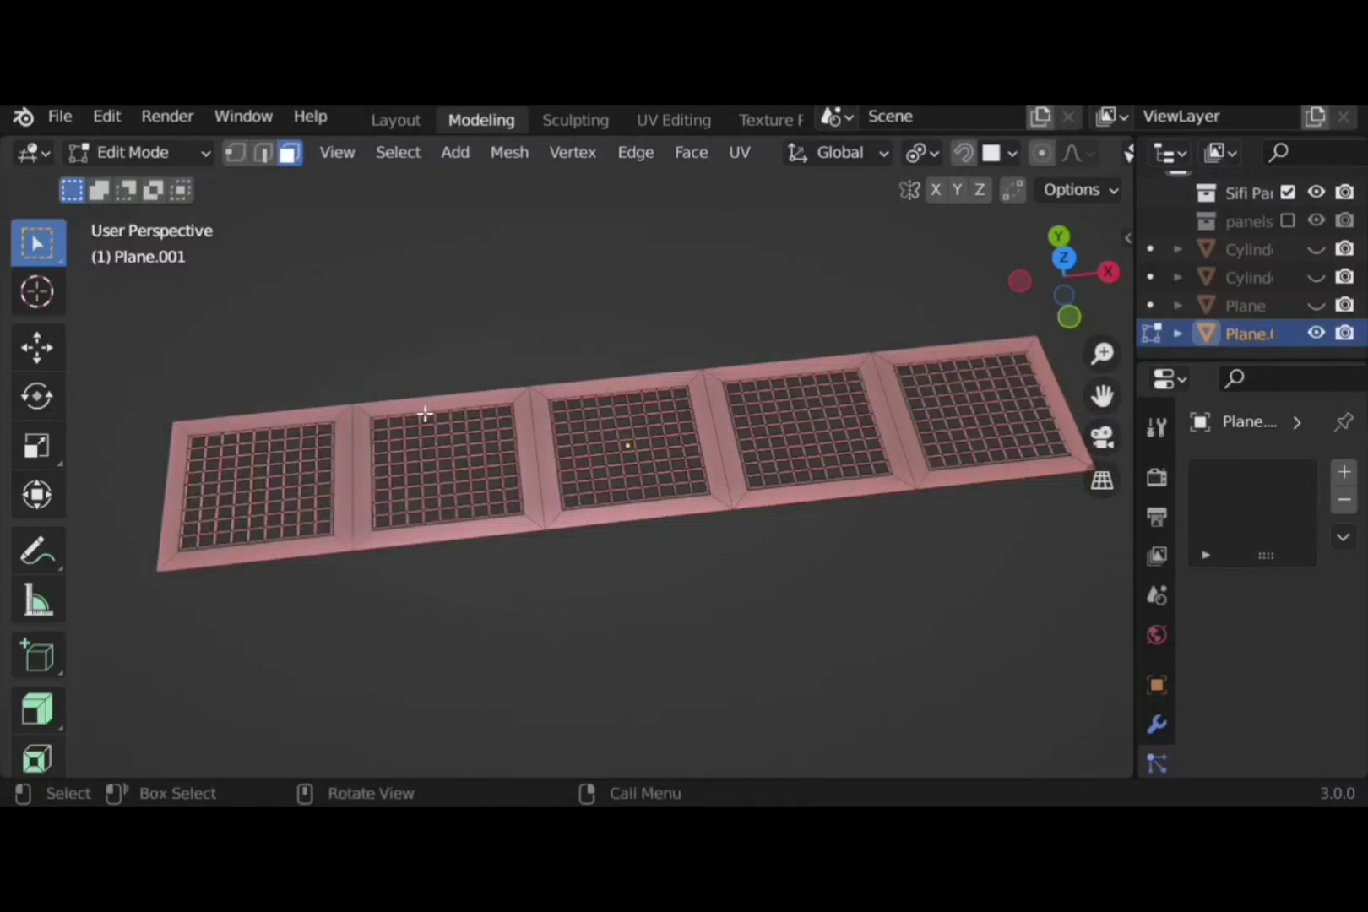
Return to Object Mode and leave the panel deselected
middle_drag(421, 406, 382, 522)
key(Tab)
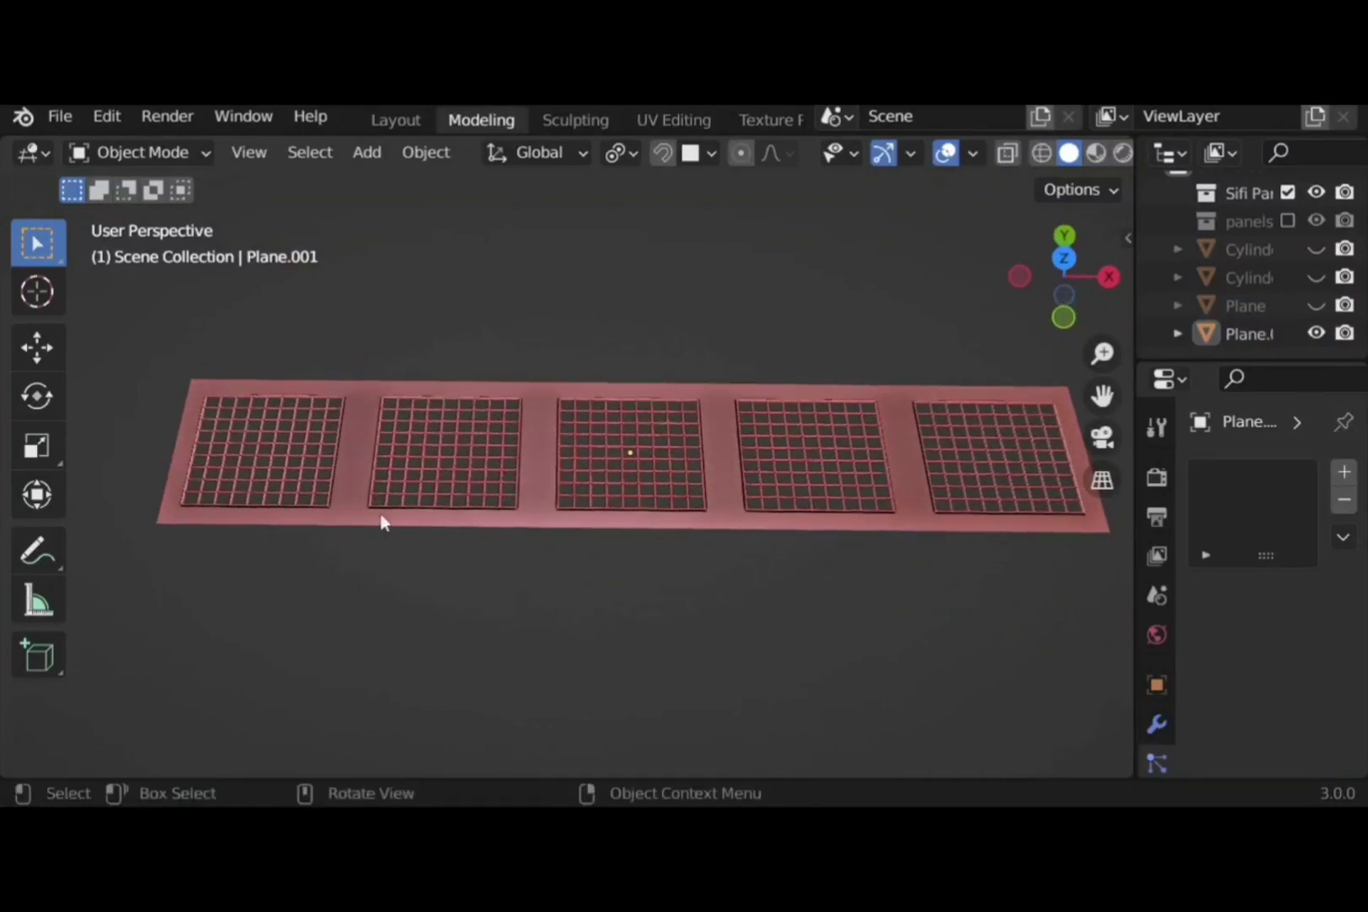
scroll(511, 482, up, 1)
scroll(511, 481, down, 1)
click(511, 482)
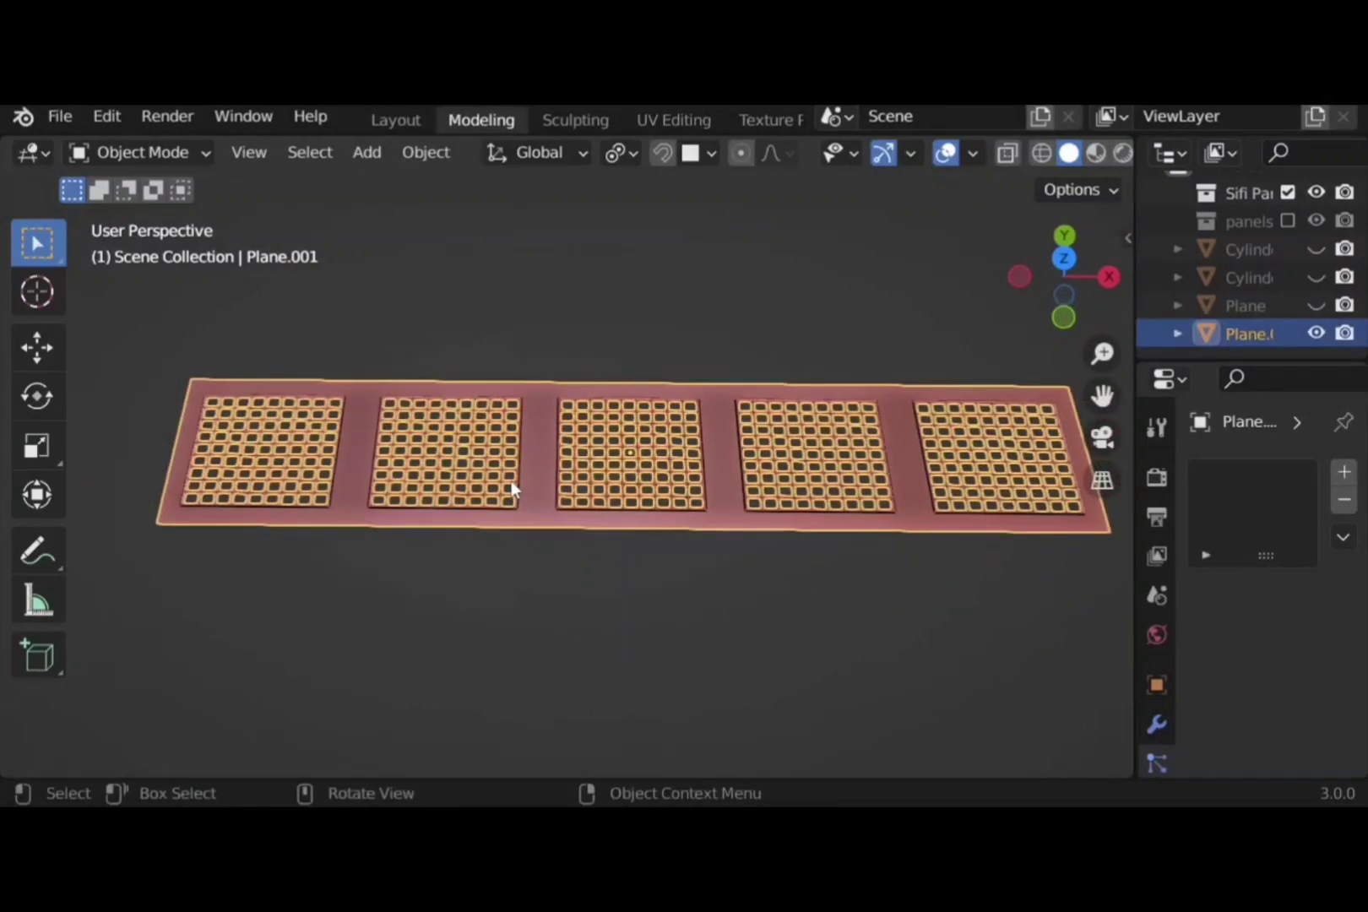
click(476, 604)
Add a cylinder mesh with 8 vertices at the origin
click(367, 152)
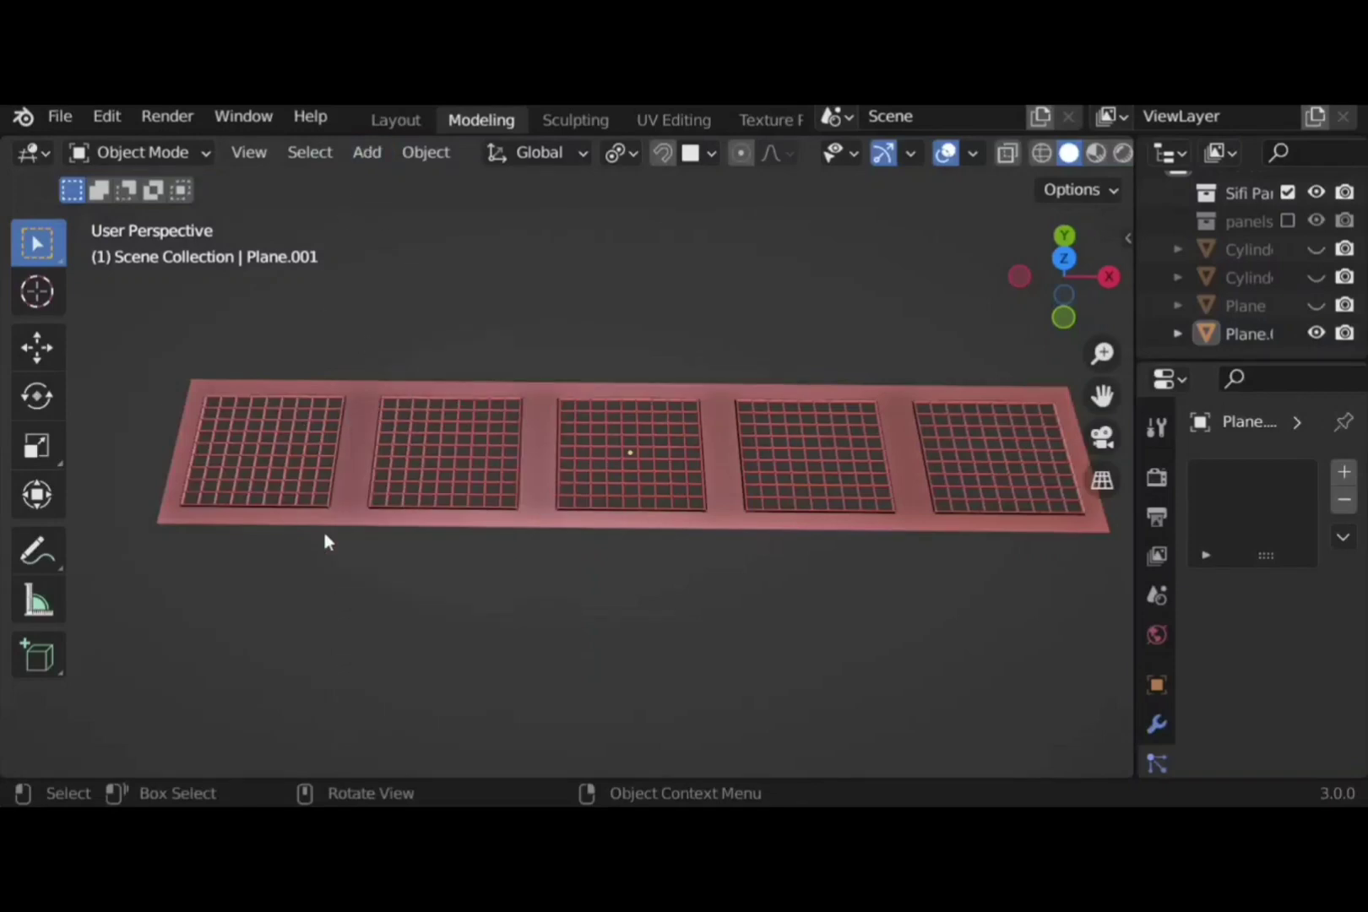
click(367, 152)
mouse_move(486, 187)
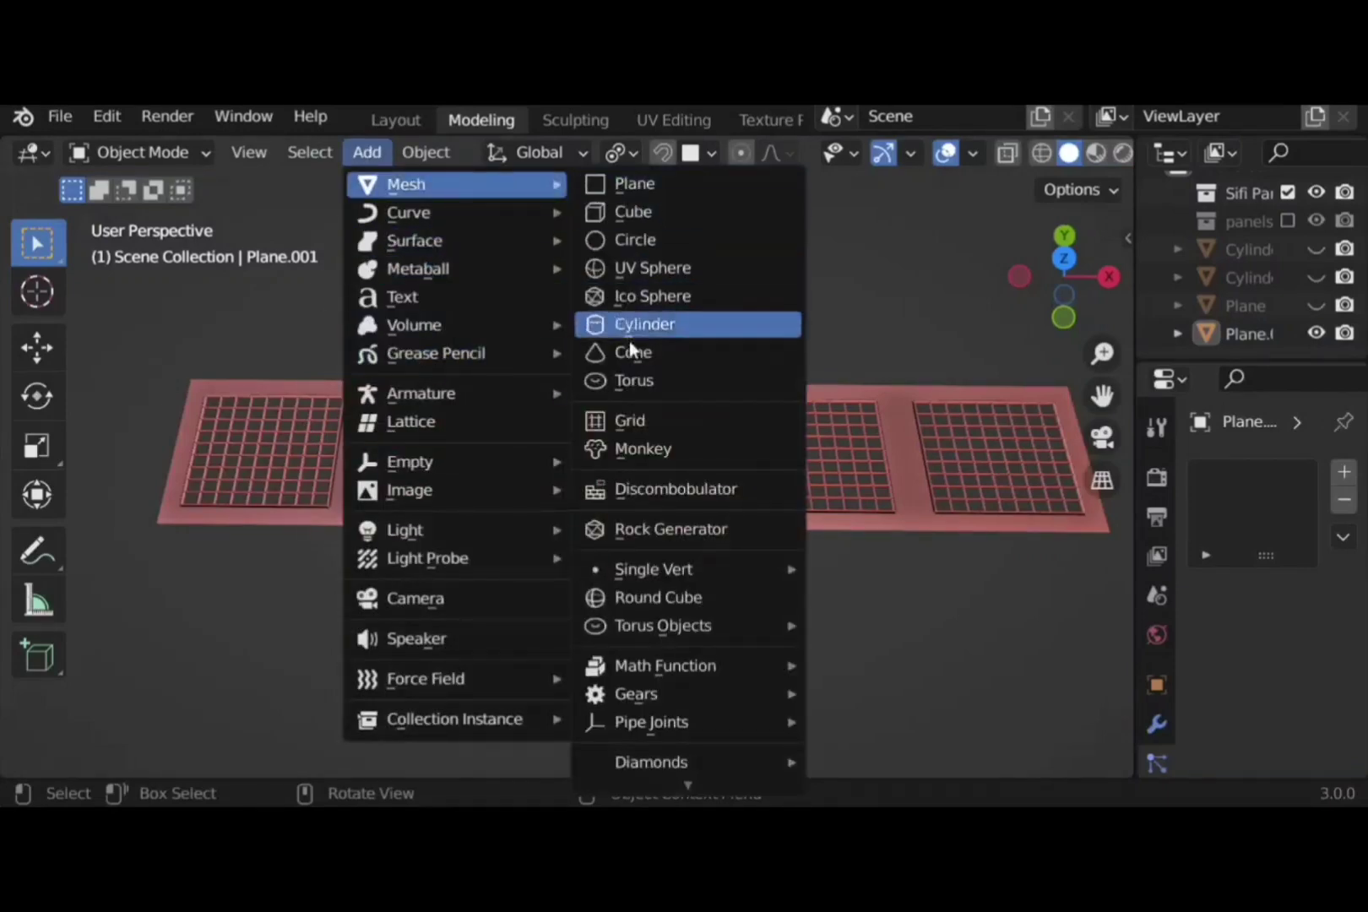
click(642, 325)
click(349, 422)
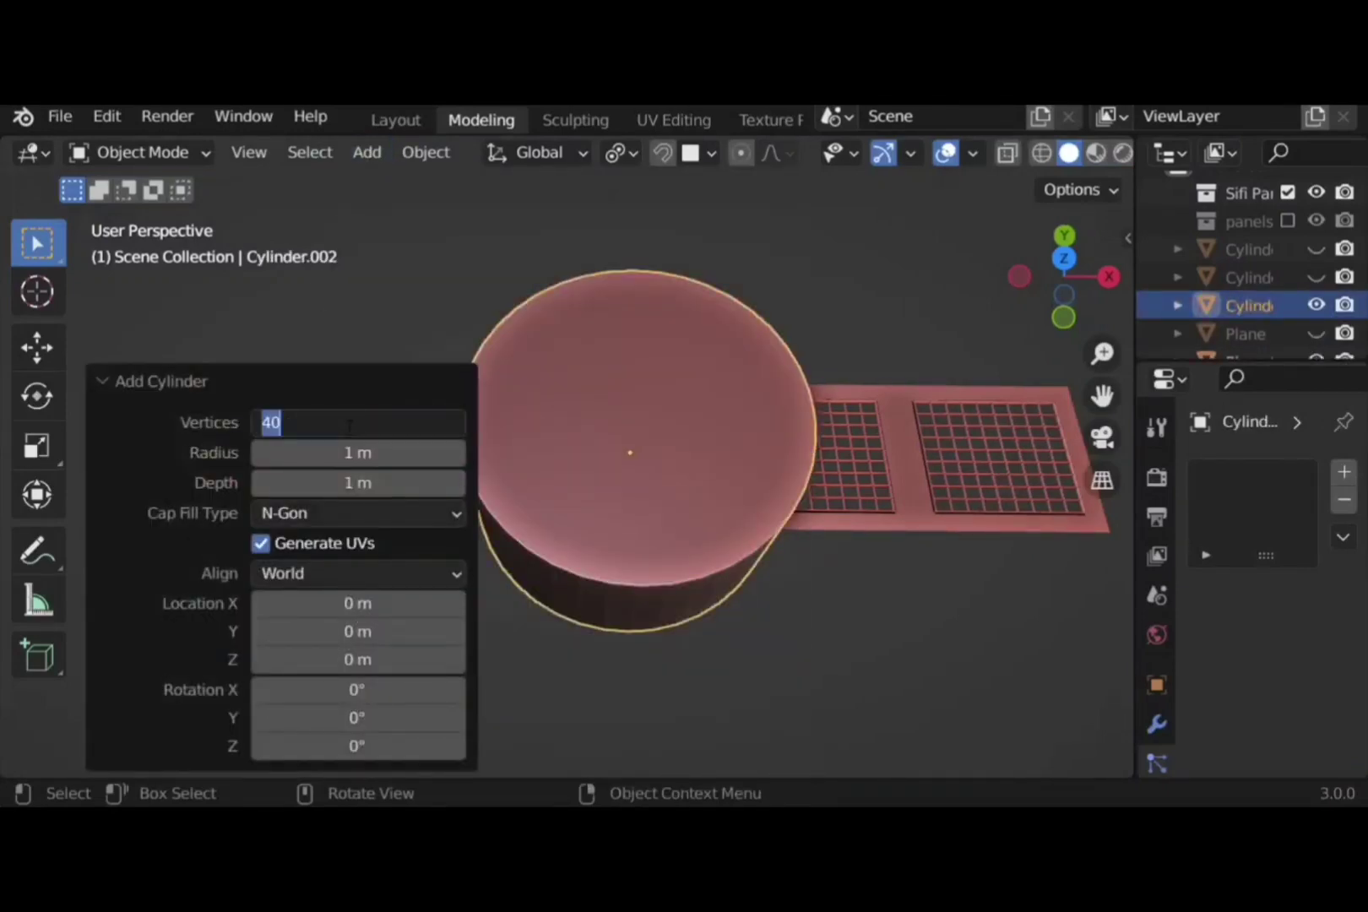
text(8)
key(Return)
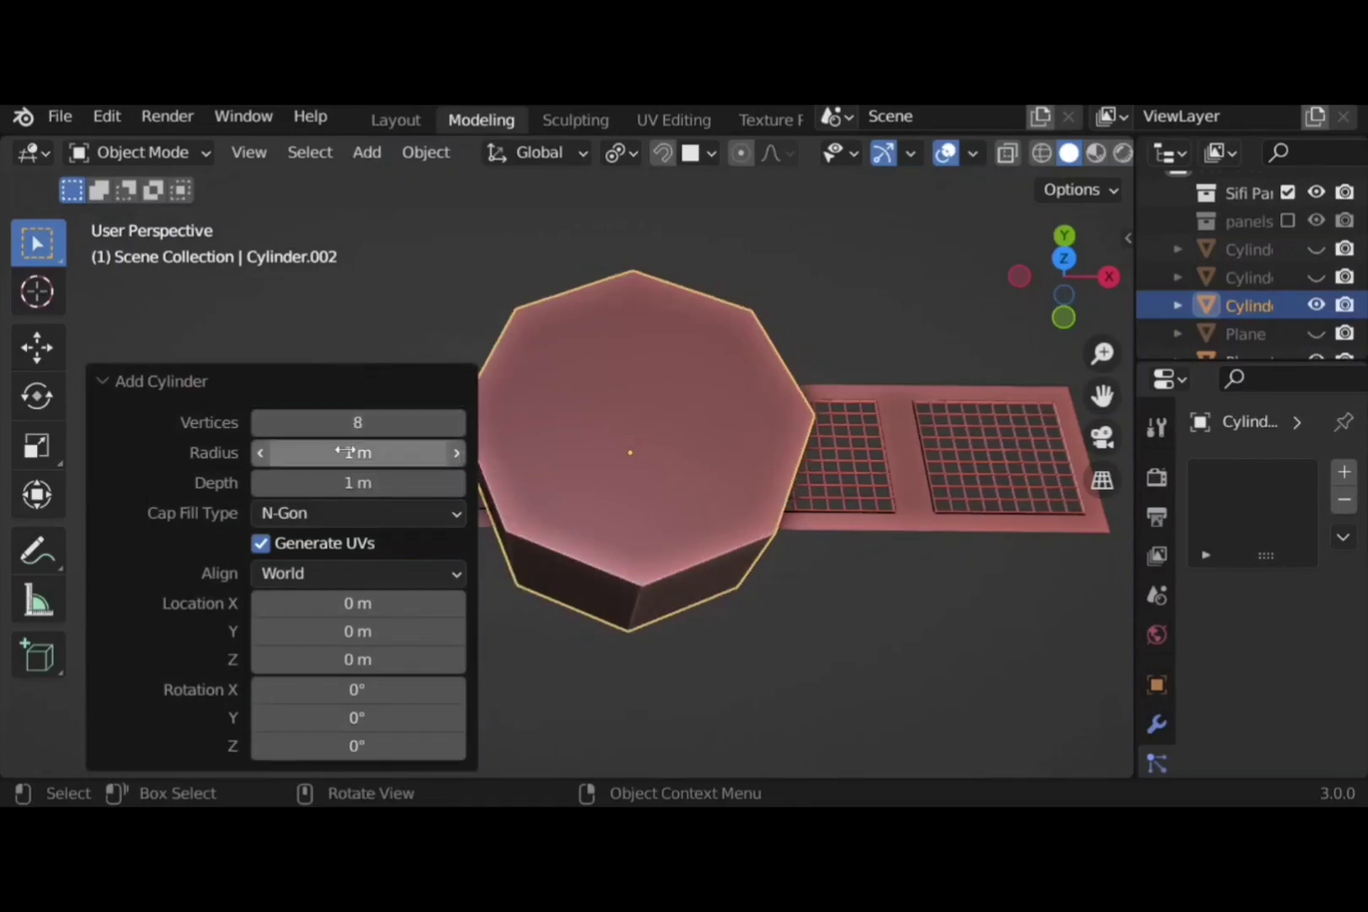
Set the new cylinder's radius to 0.02 m and its depth to 0.04 m
click(347, 452)
key(Return)
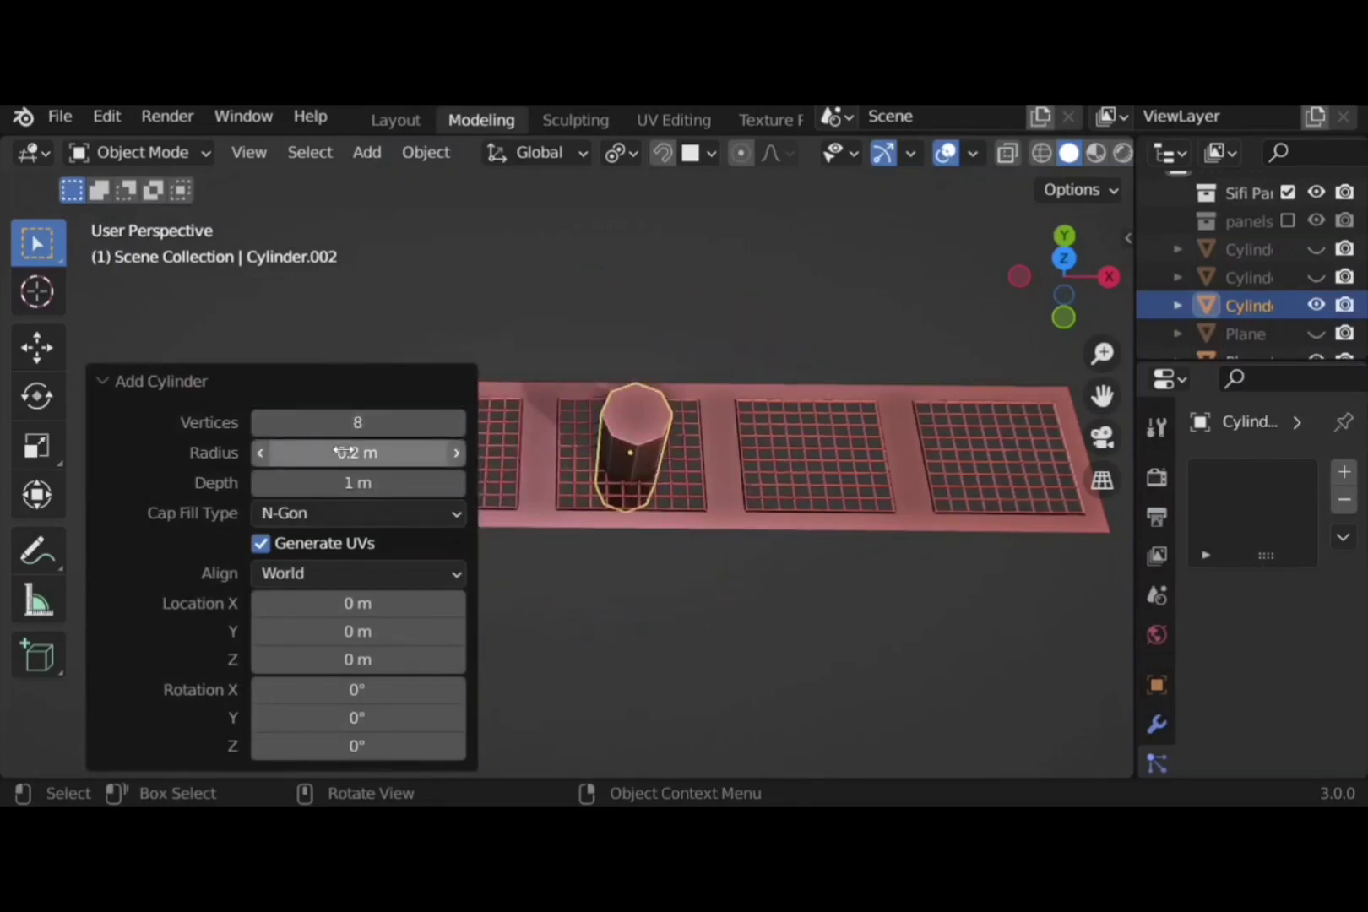
click(342, 452)
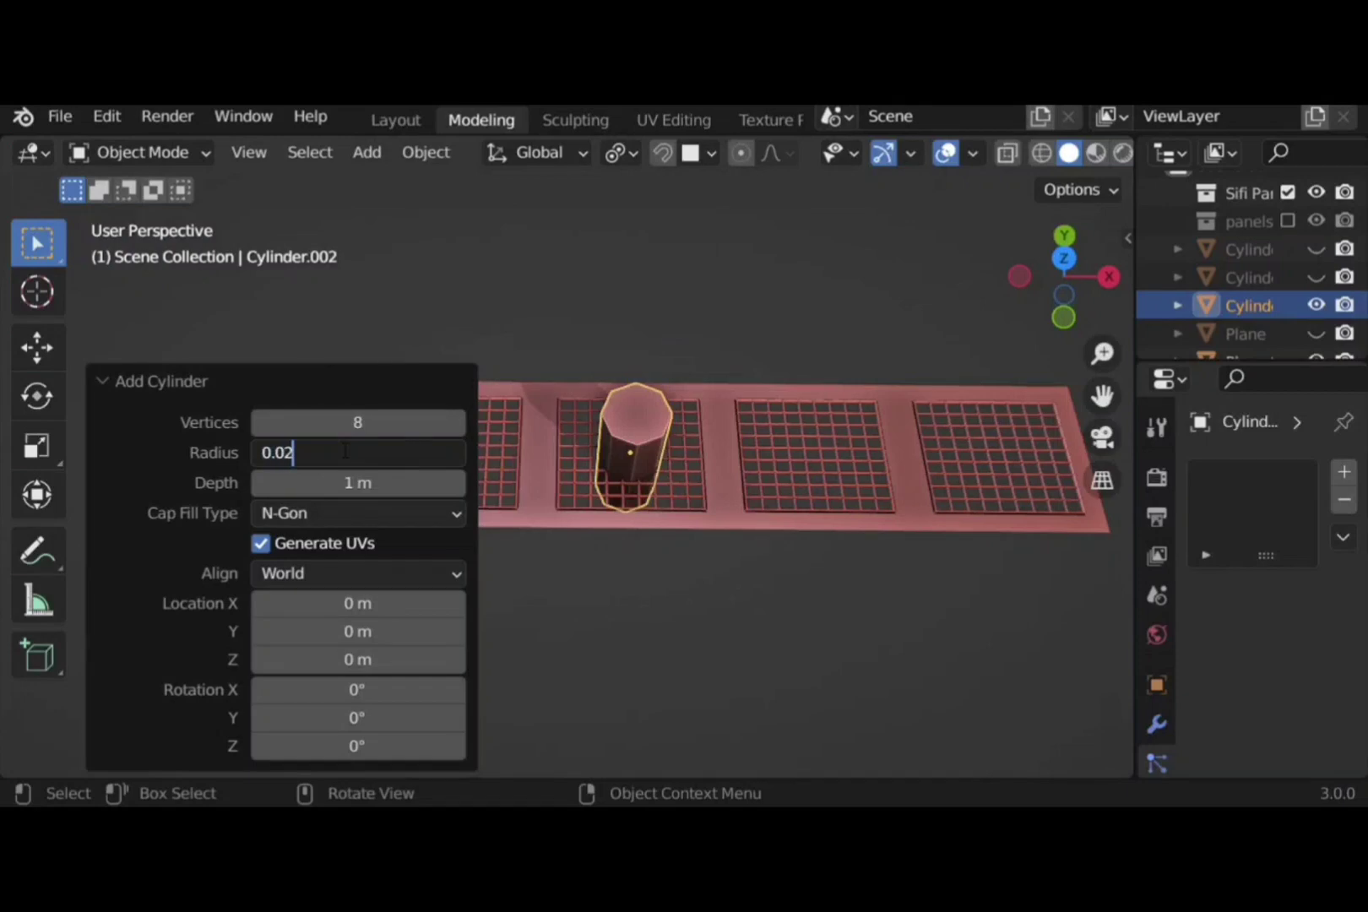
key(Return)
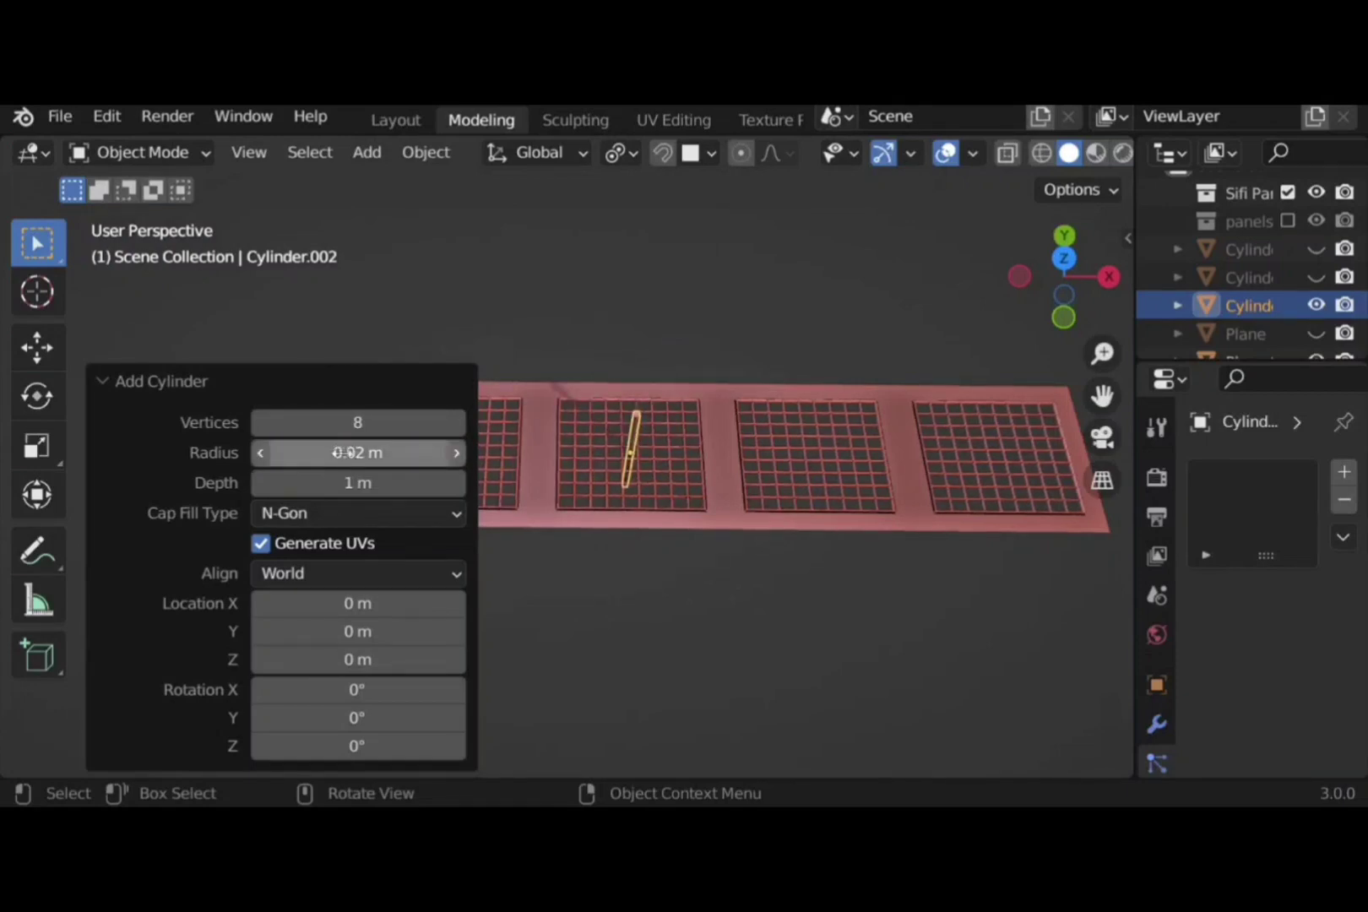
click(346, 479)
text(0.04)
key(Return)
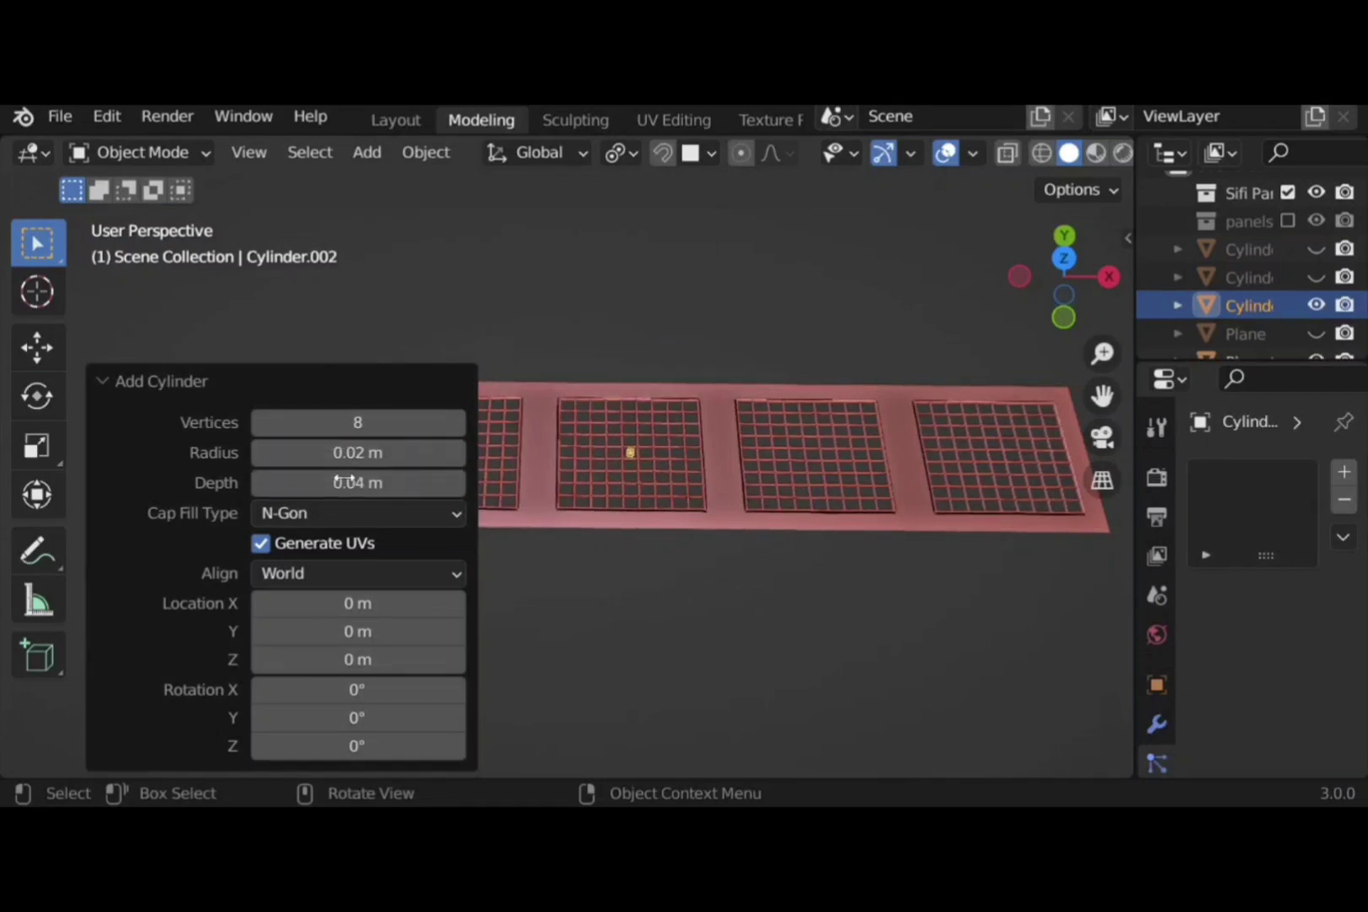
click(176, 378)
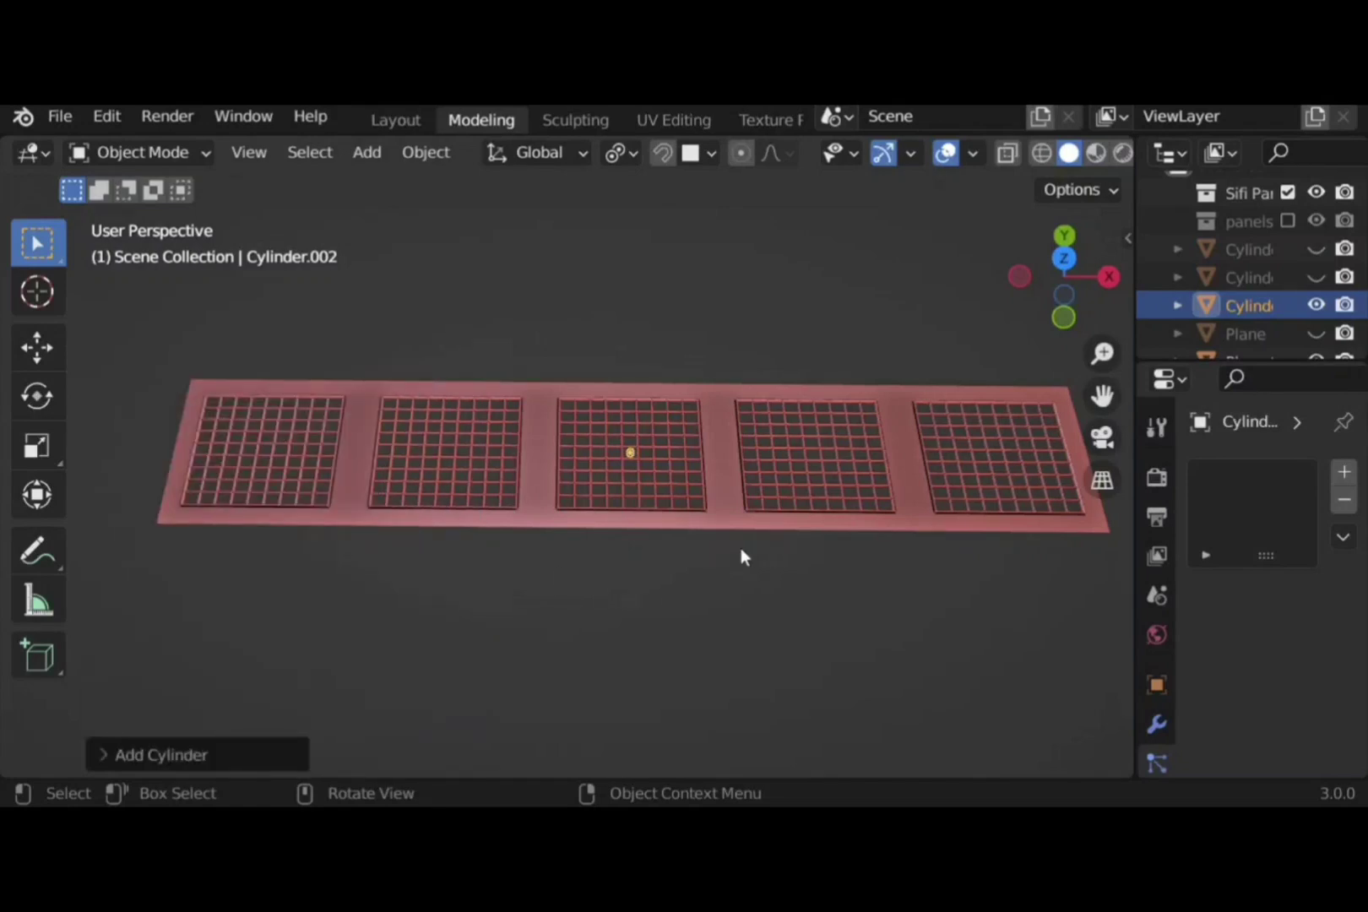
Raise the small cylinder along the Z axis so it stands above the middle section's grid
key(KP_Decimal)
scroll(695, 520, down, 5)
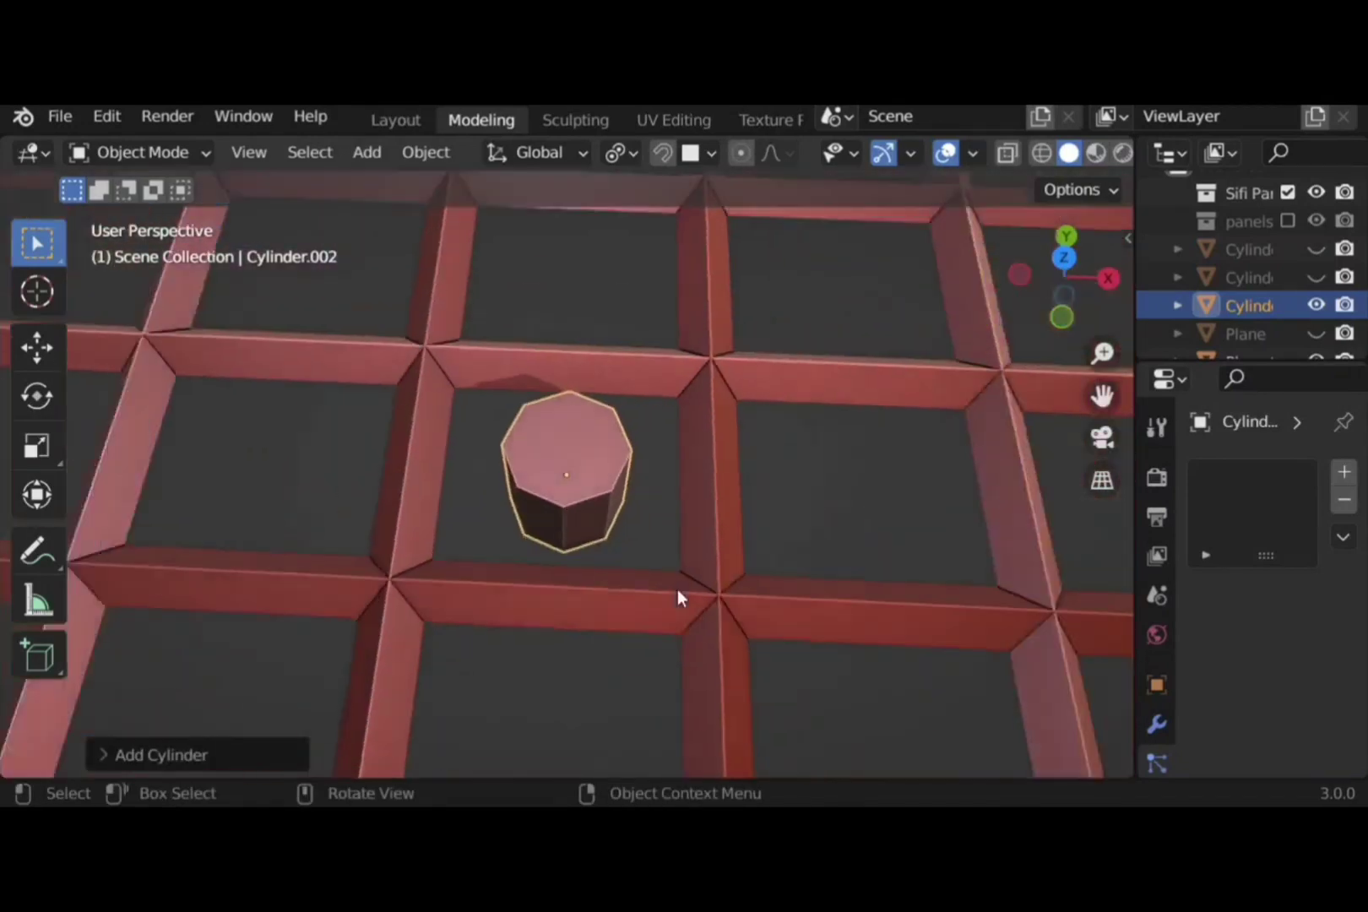
middle_drag(677, 590, 709, 566)
key(g)
key(z)
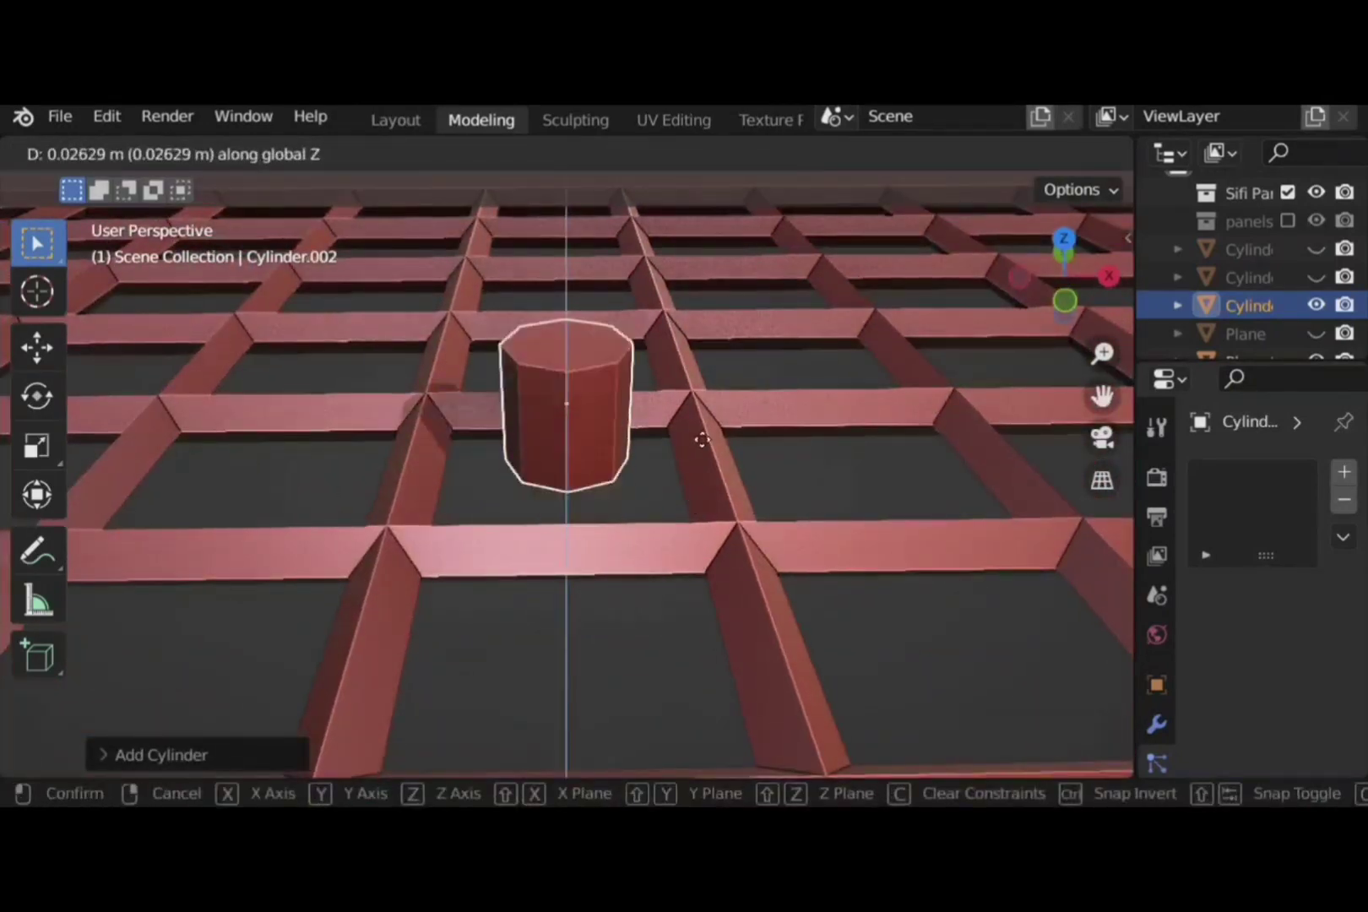
click(607, 343)
Add one horizontal loop cut around the cylinder in Edit Mode, slid slightly above its mid-height
key(Tab)
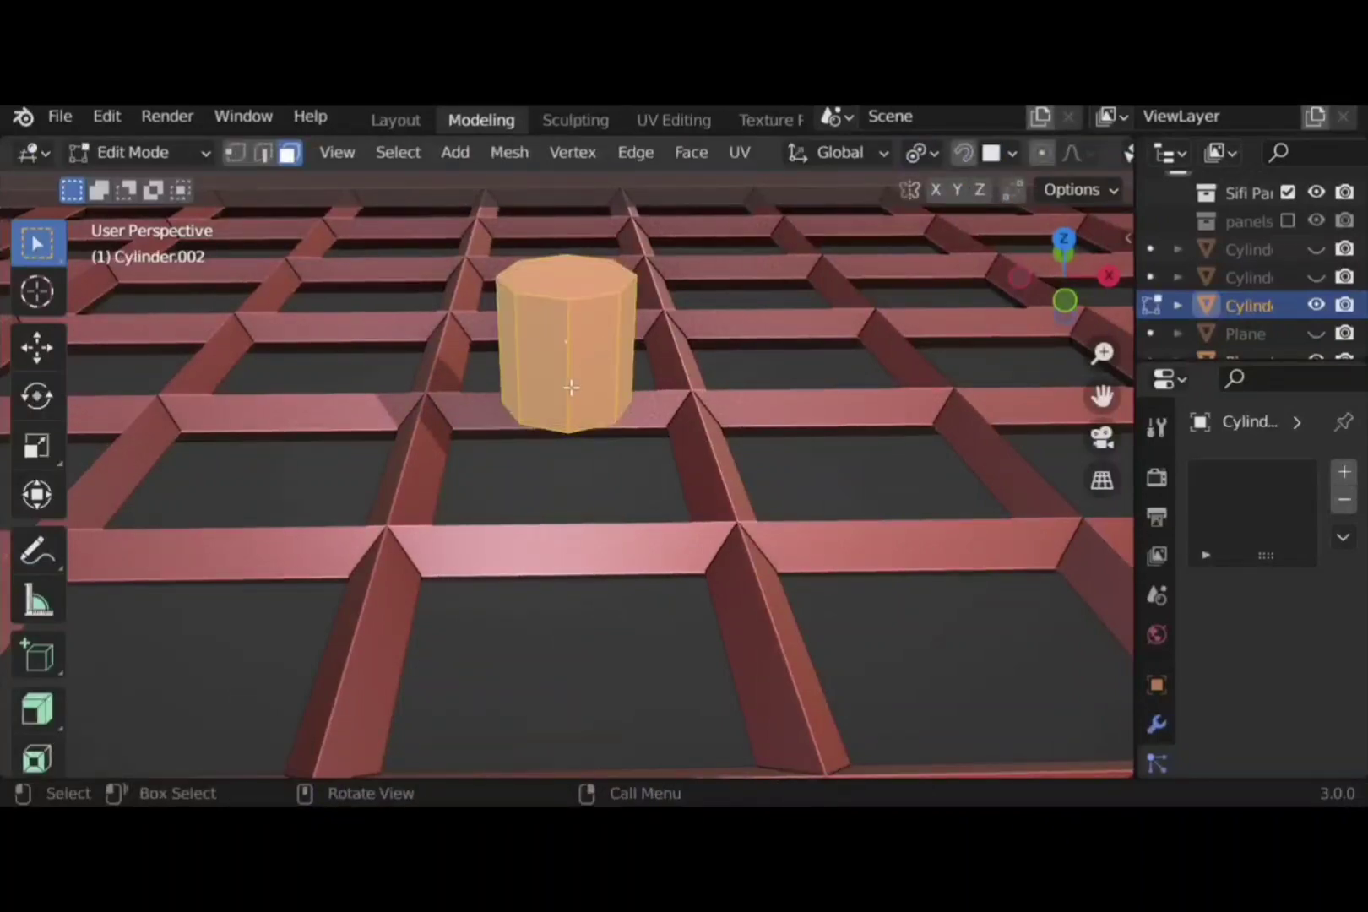
key(ctrl+r)
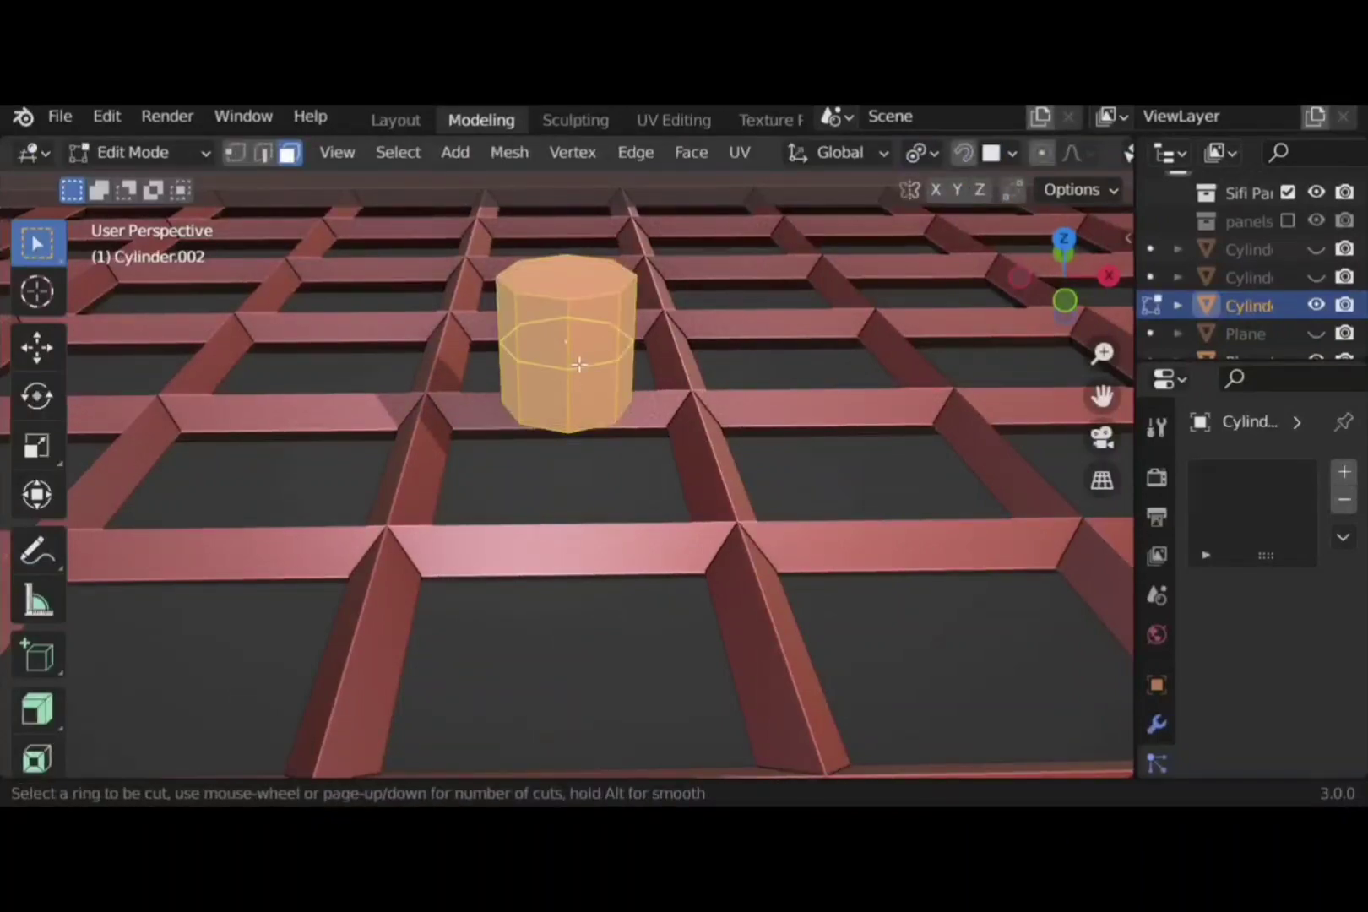
click(579, 364)
click(580, 338)
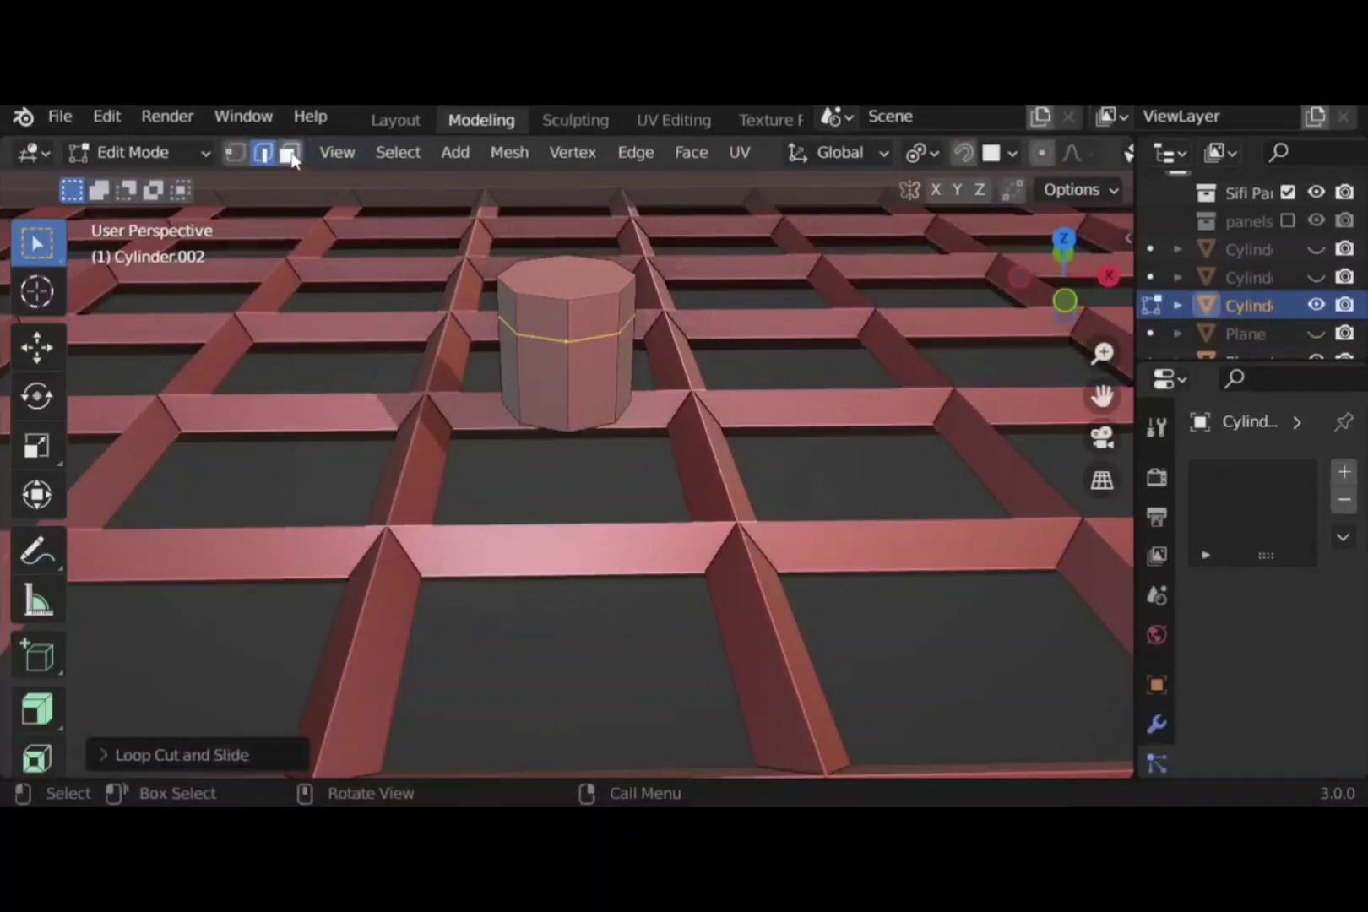
Extrude the ring of side faces below the loop cut inward along normals to form a narrower stem
click(575, 401)
alt+click(581, 395)
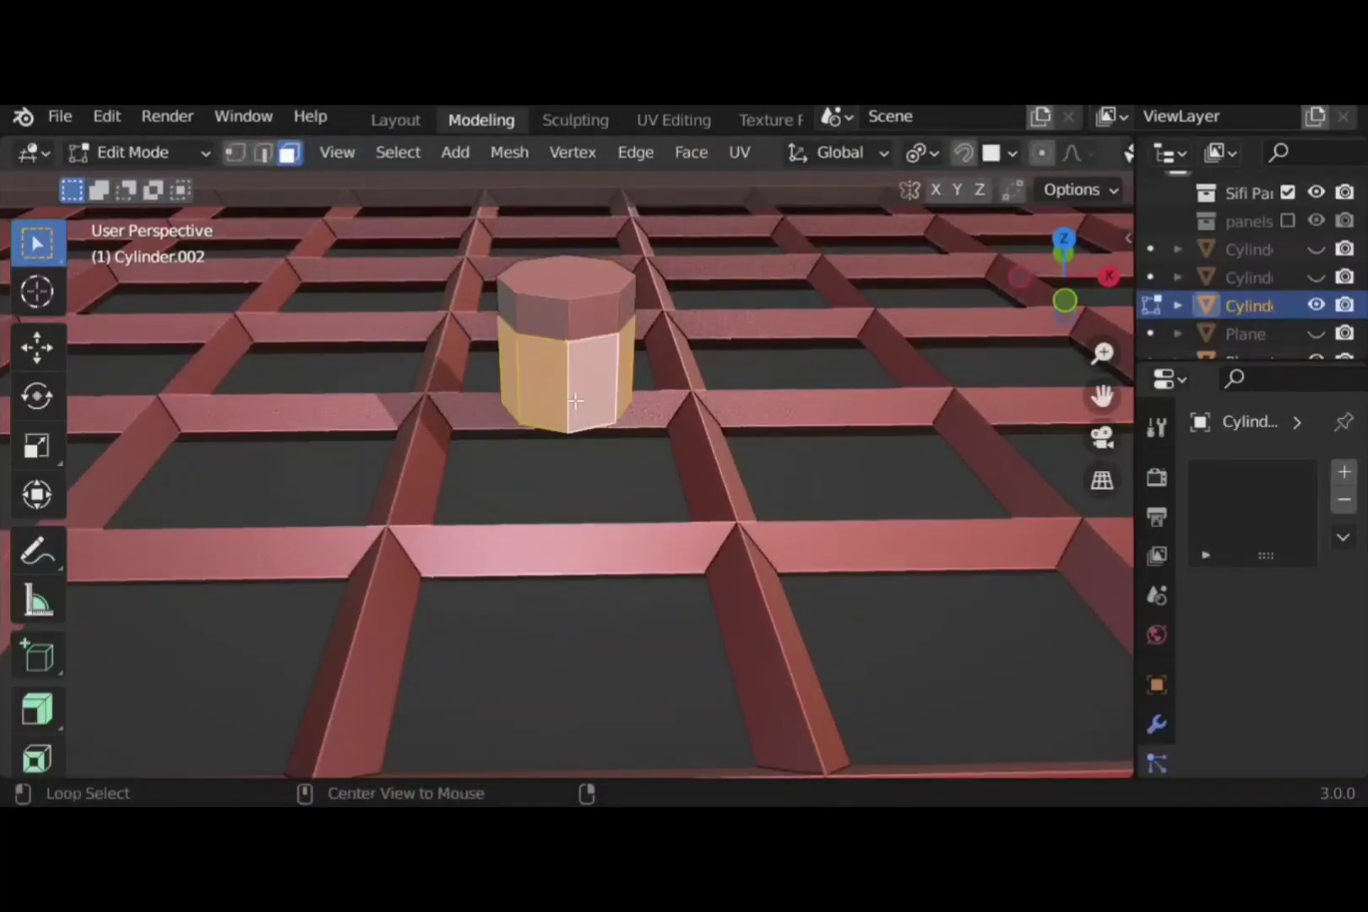
click(40, 710)
mouse_move(569, 425)
mouse_down()
mouse_move(571, 461)
mouse_move(573, 450)
mouse_up()
click(649, 470)
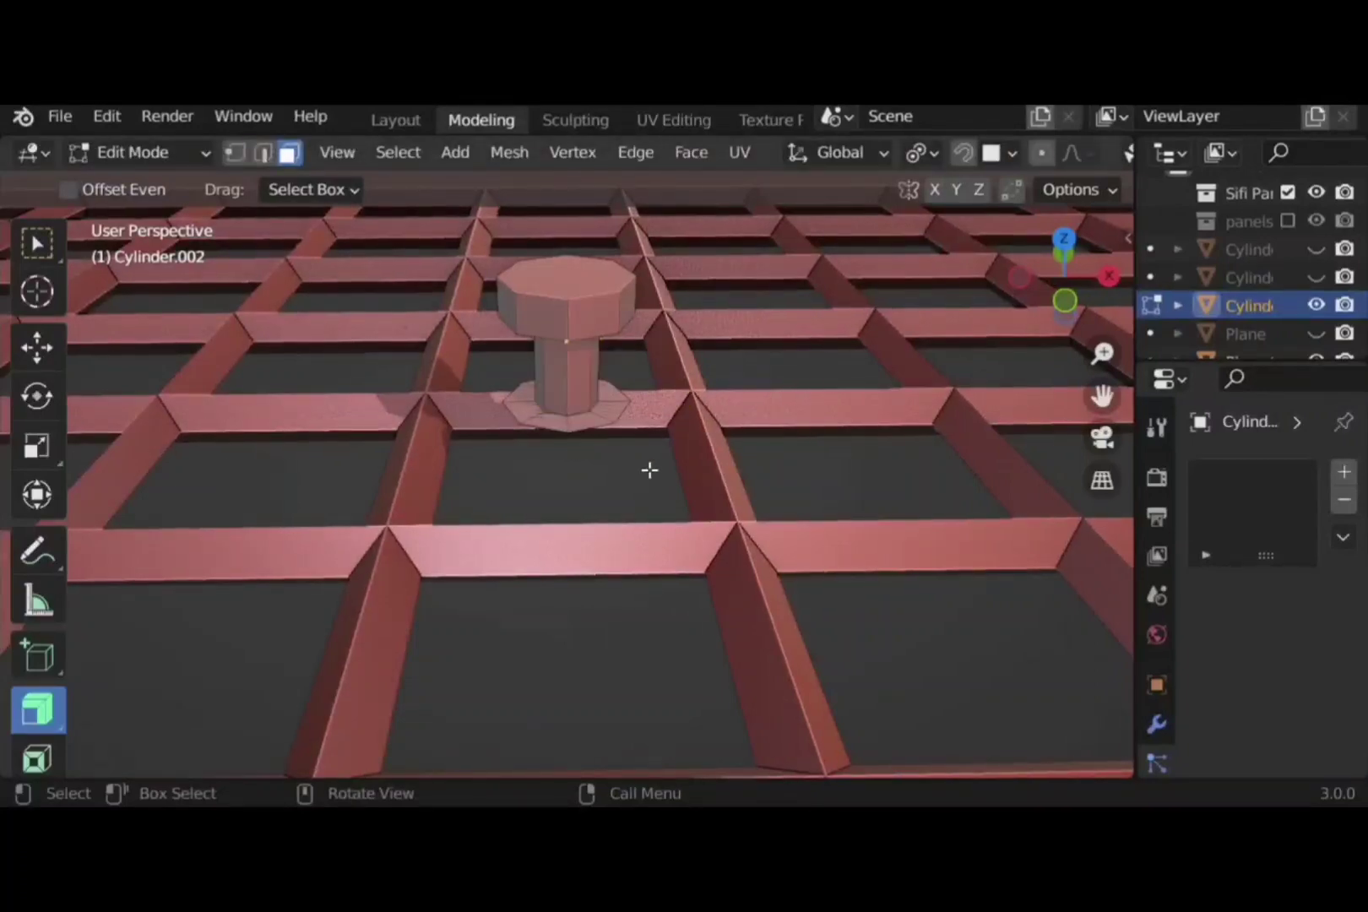
Try to remove the flange around the stem's base by deleting its faces, and retry by deleting its edges
middle_drag(641, 490, 651, 393)
alt+click(617, 386)
key(x)
click(608, 388)
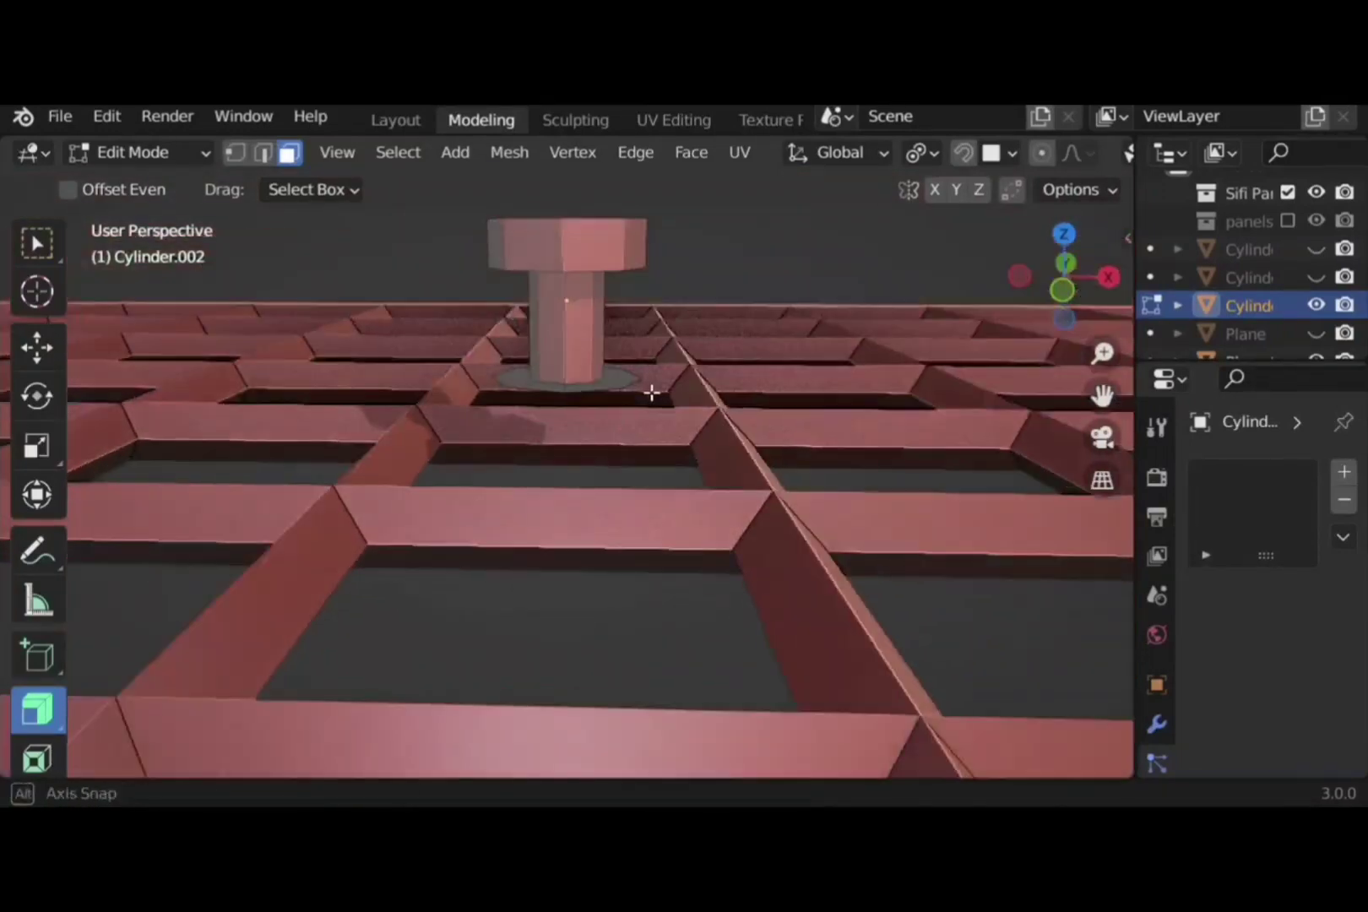
alt+click(614, 380)
key(x)
click(614, 388)
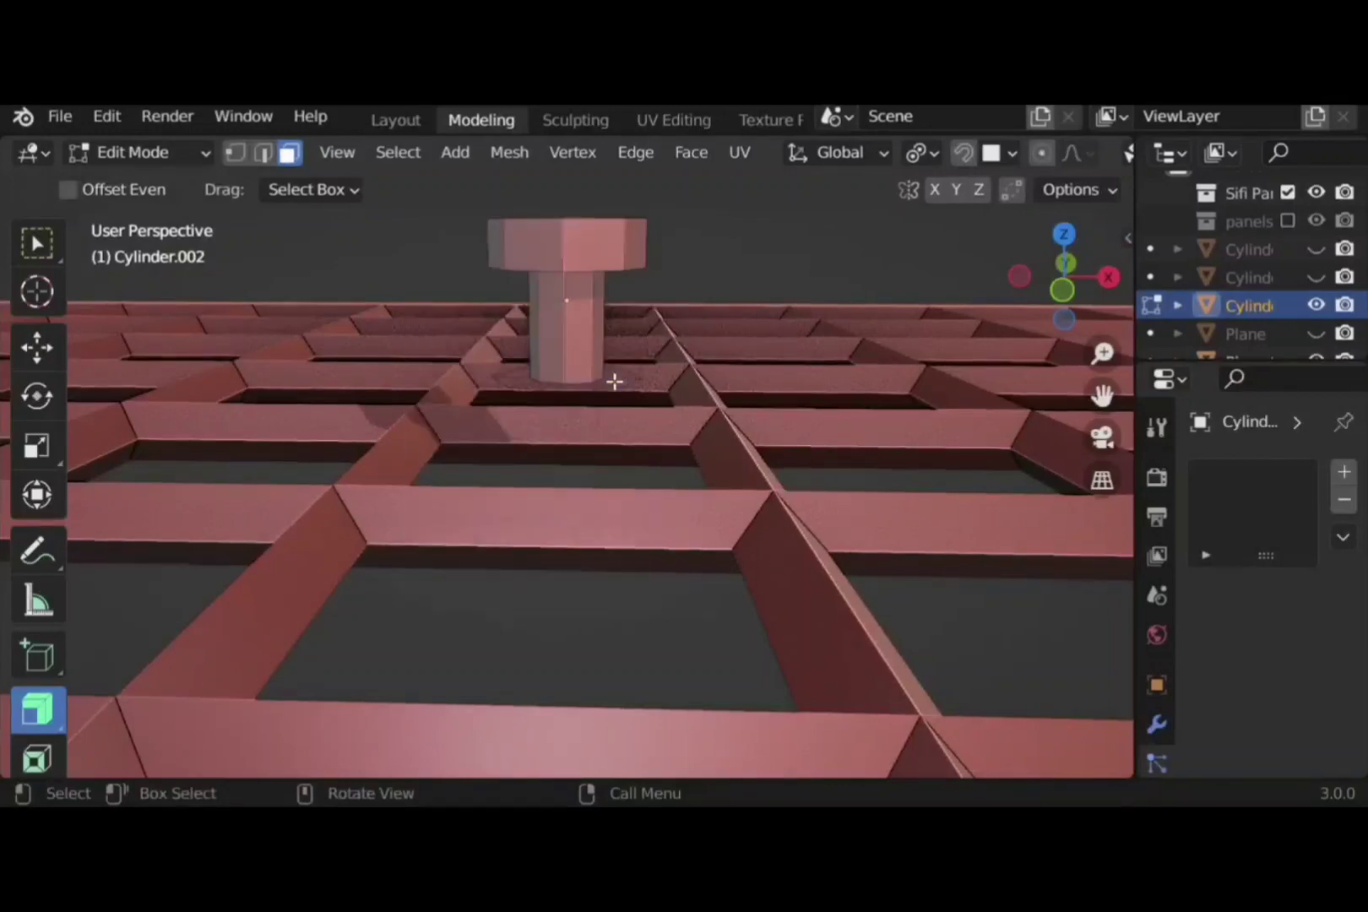
middle_drag(648, 404, 617, 395)
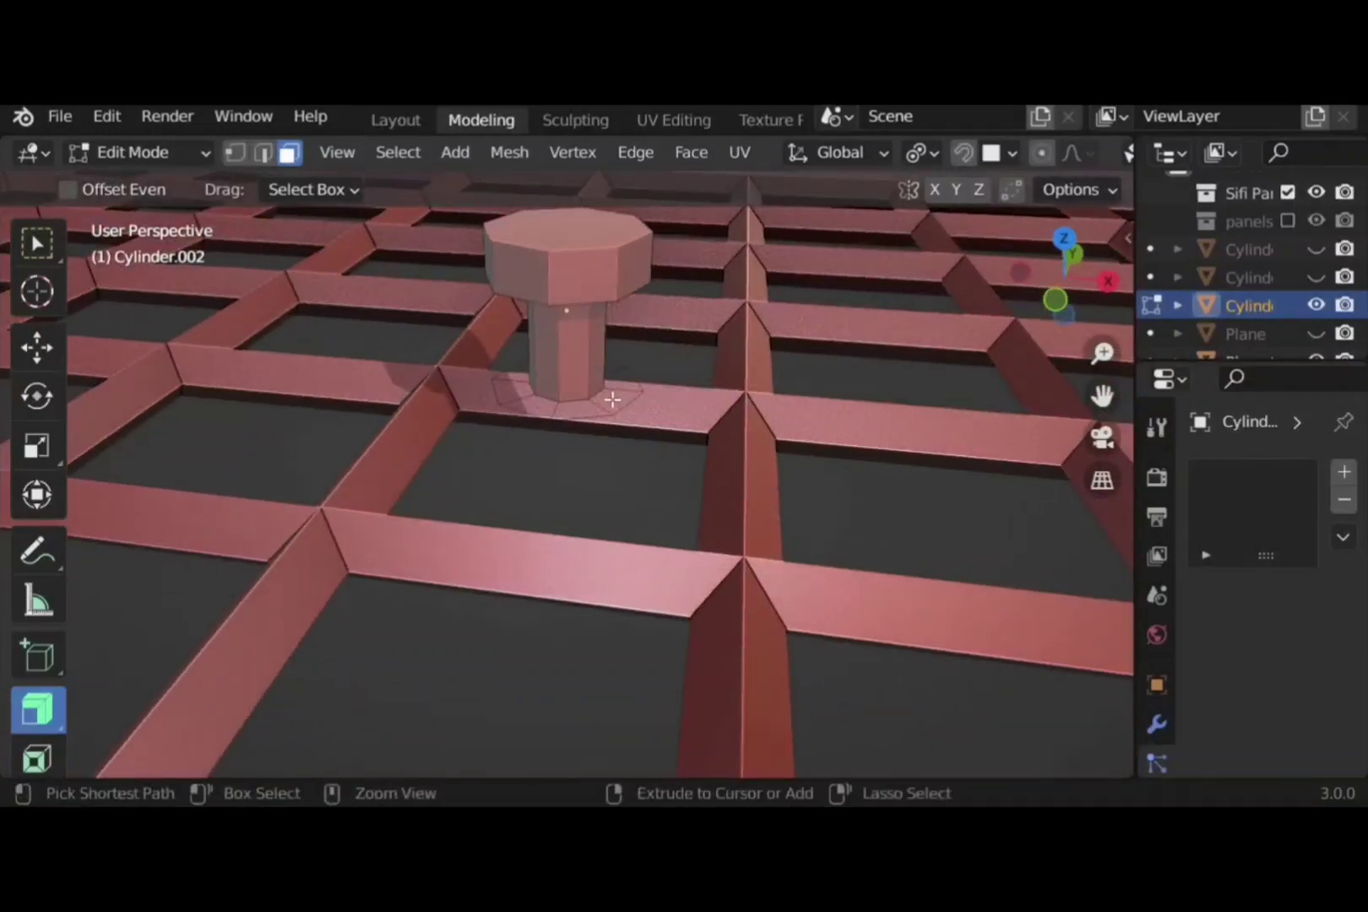
key(ctrl+z)
key(x)
click(610, 374)
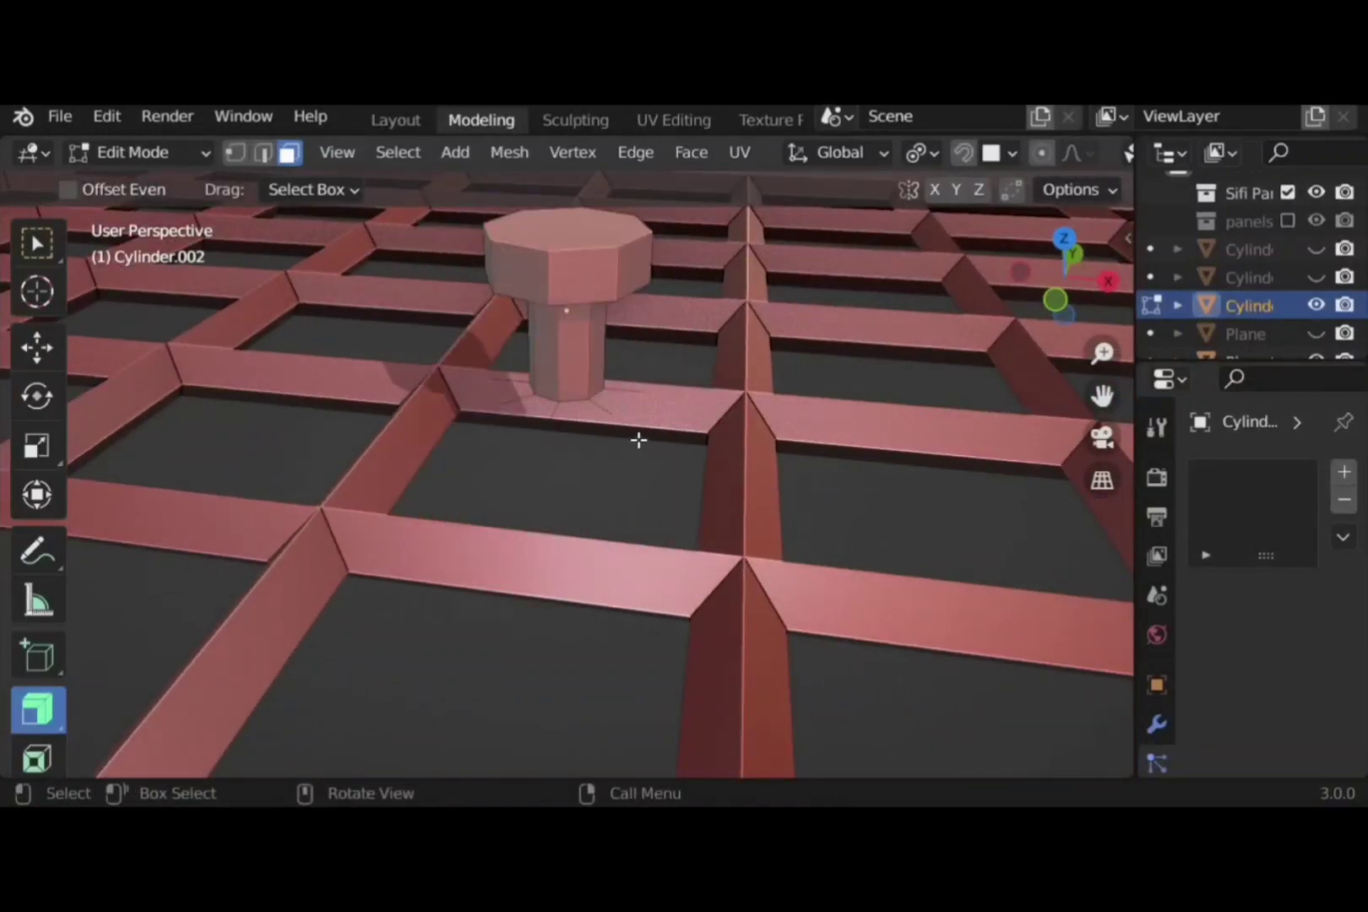
Undo the last flange deletion, delete the flange's vertices at the stem's base instead, and return to Object Mode
key(ctrl+z)
key(x)
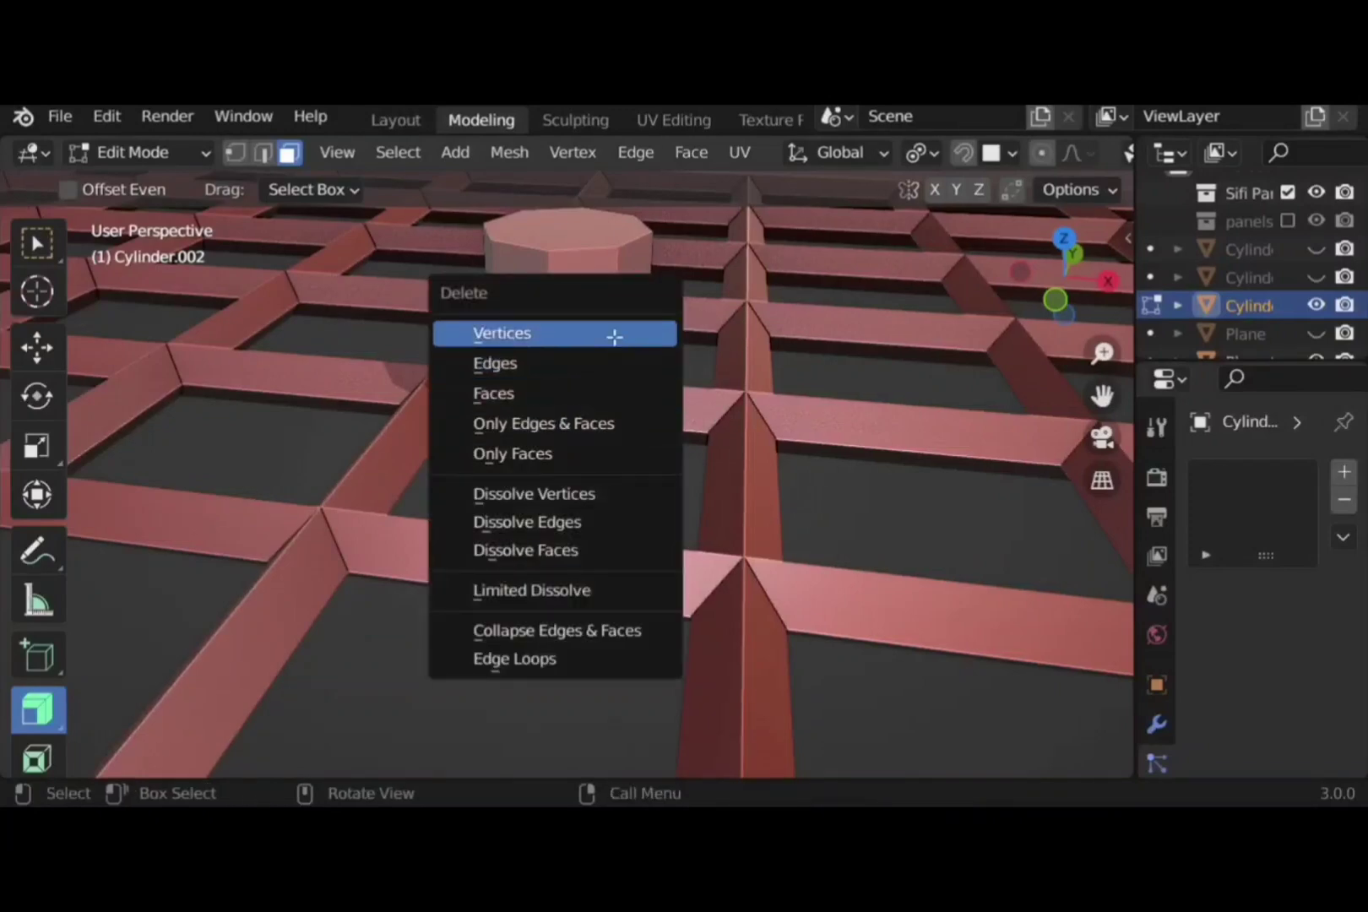
click(614, 337)
scroll(645, 379, down, 10)
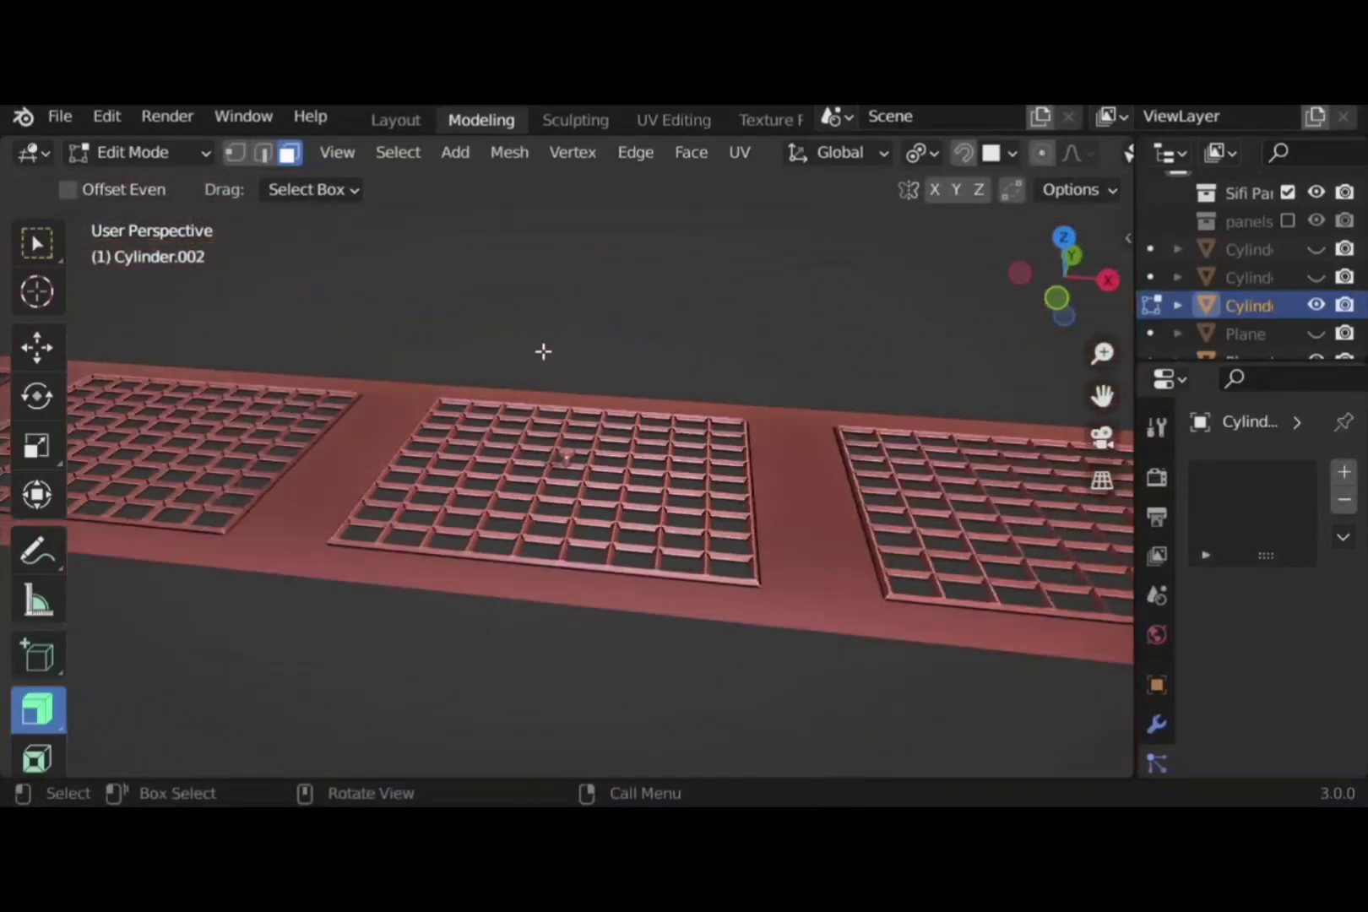
middle_drag(543, 351, 609, 449)
key(Tab)
Examine the bolt's placement on the panel from the top and in perspective
click(1063, 263)
scroll(656, 496, down, 3)
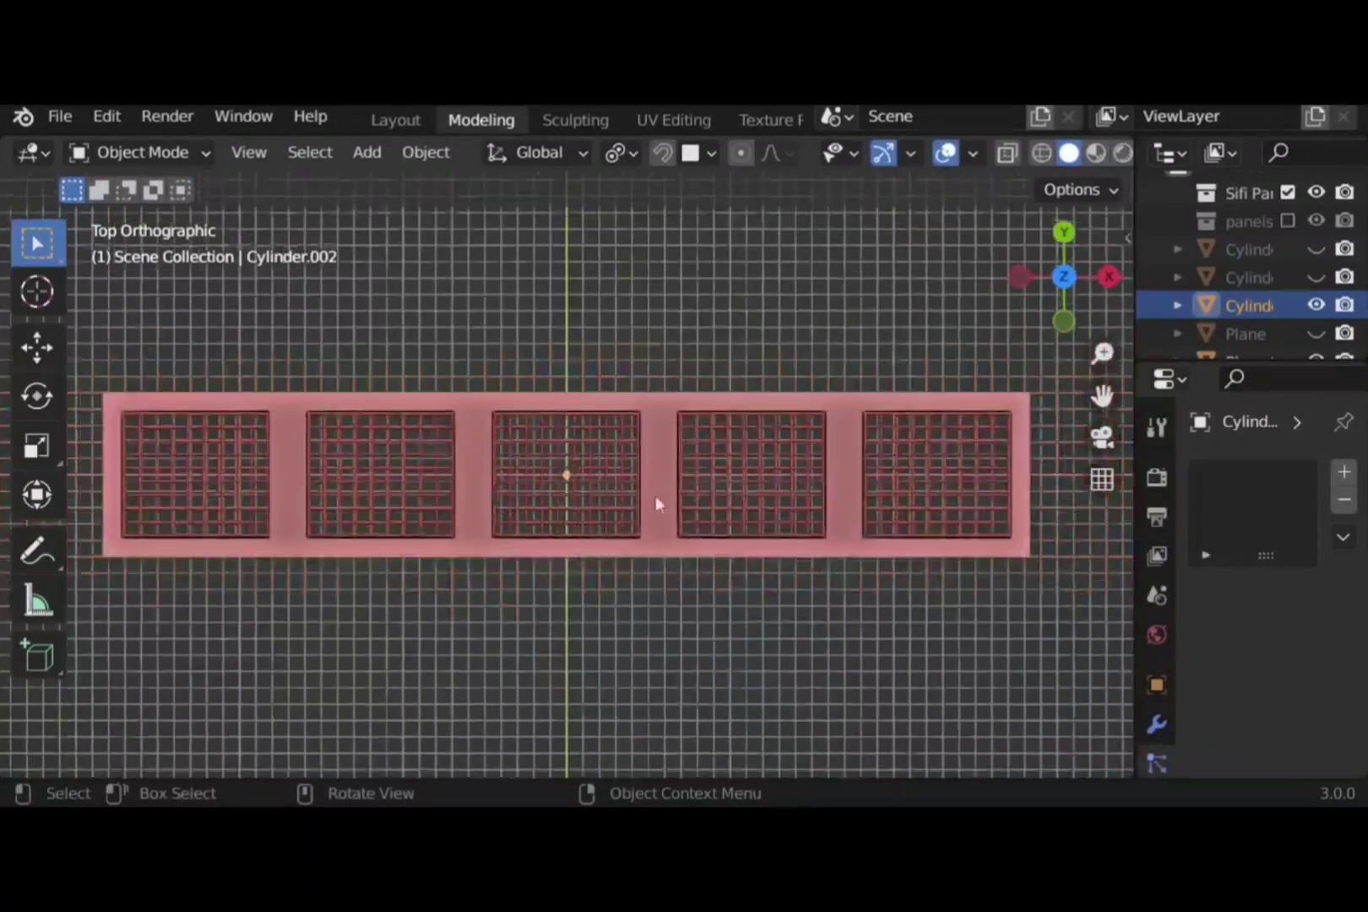
mouse_move(651, 499)
middle_down()
mouse_move(657, 390)
mouse_move(641, 497)
middle_up()
scroll(638, 497, up, 3)
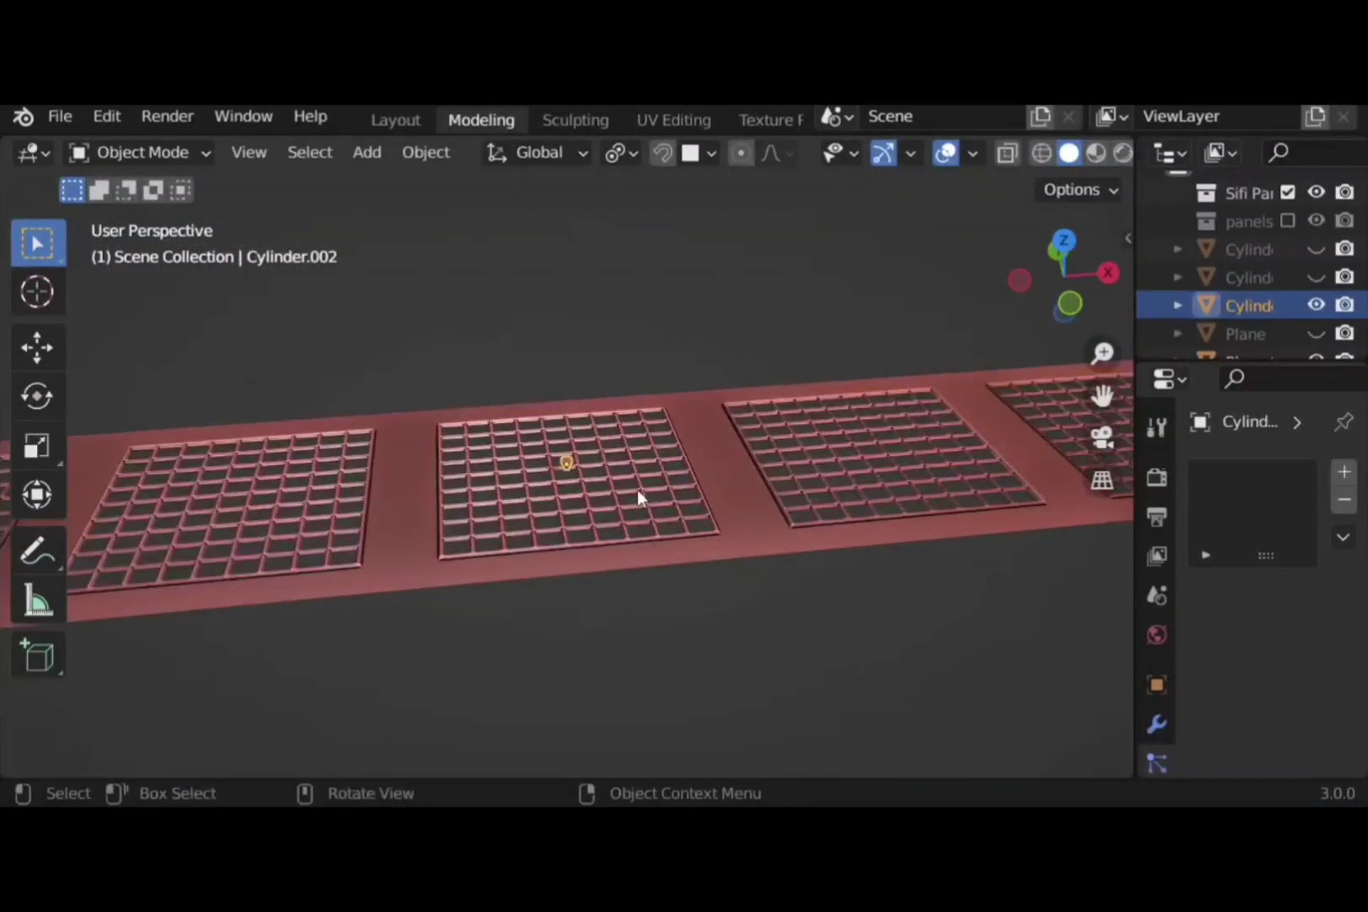
Resize the bolt slightly and move it along X onto the narrow border at the panel strip's −X end
key(s)
click(656, 500)
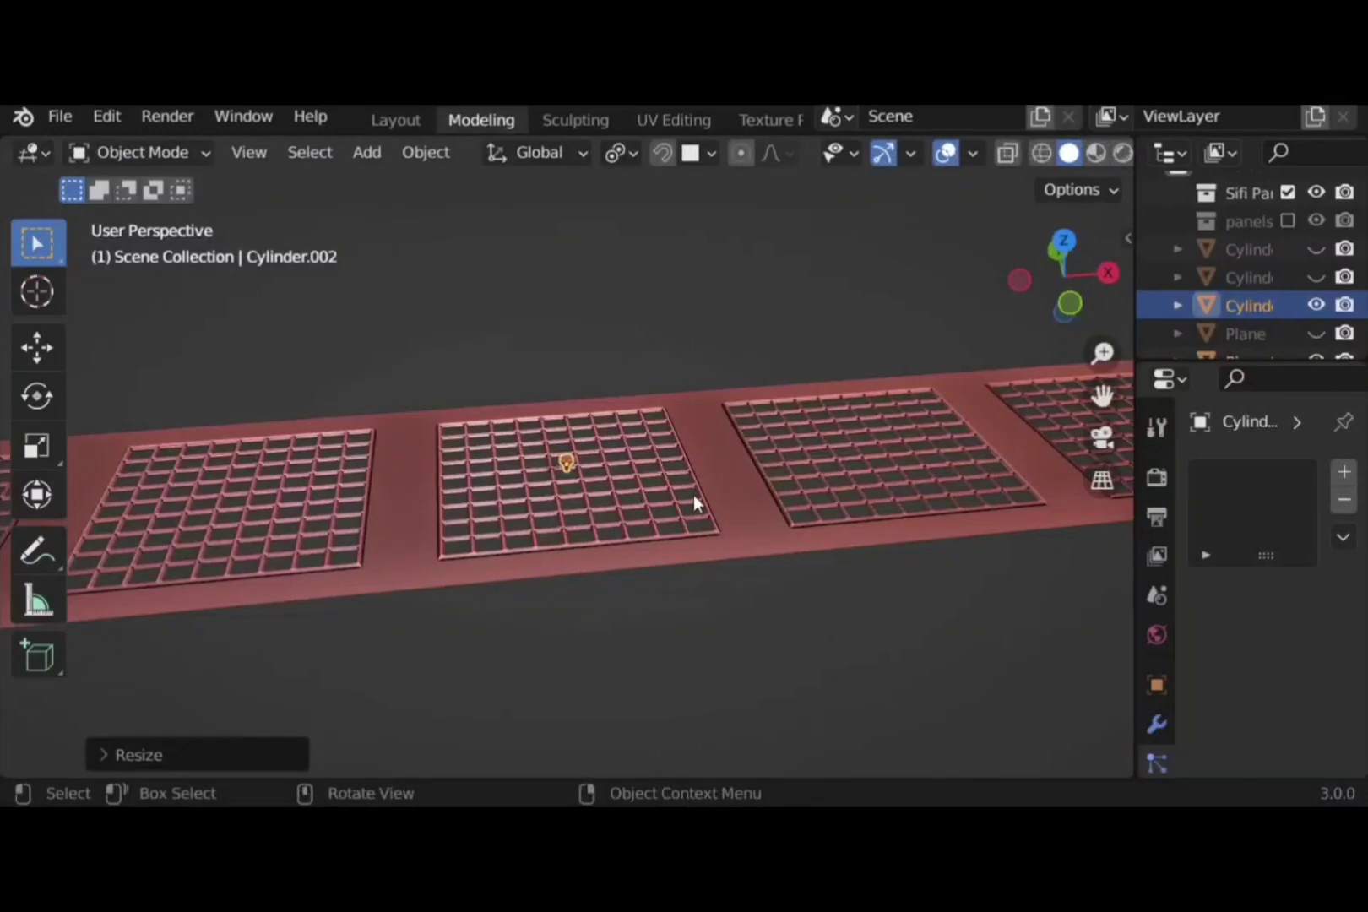
key(shift+d)
key(x)
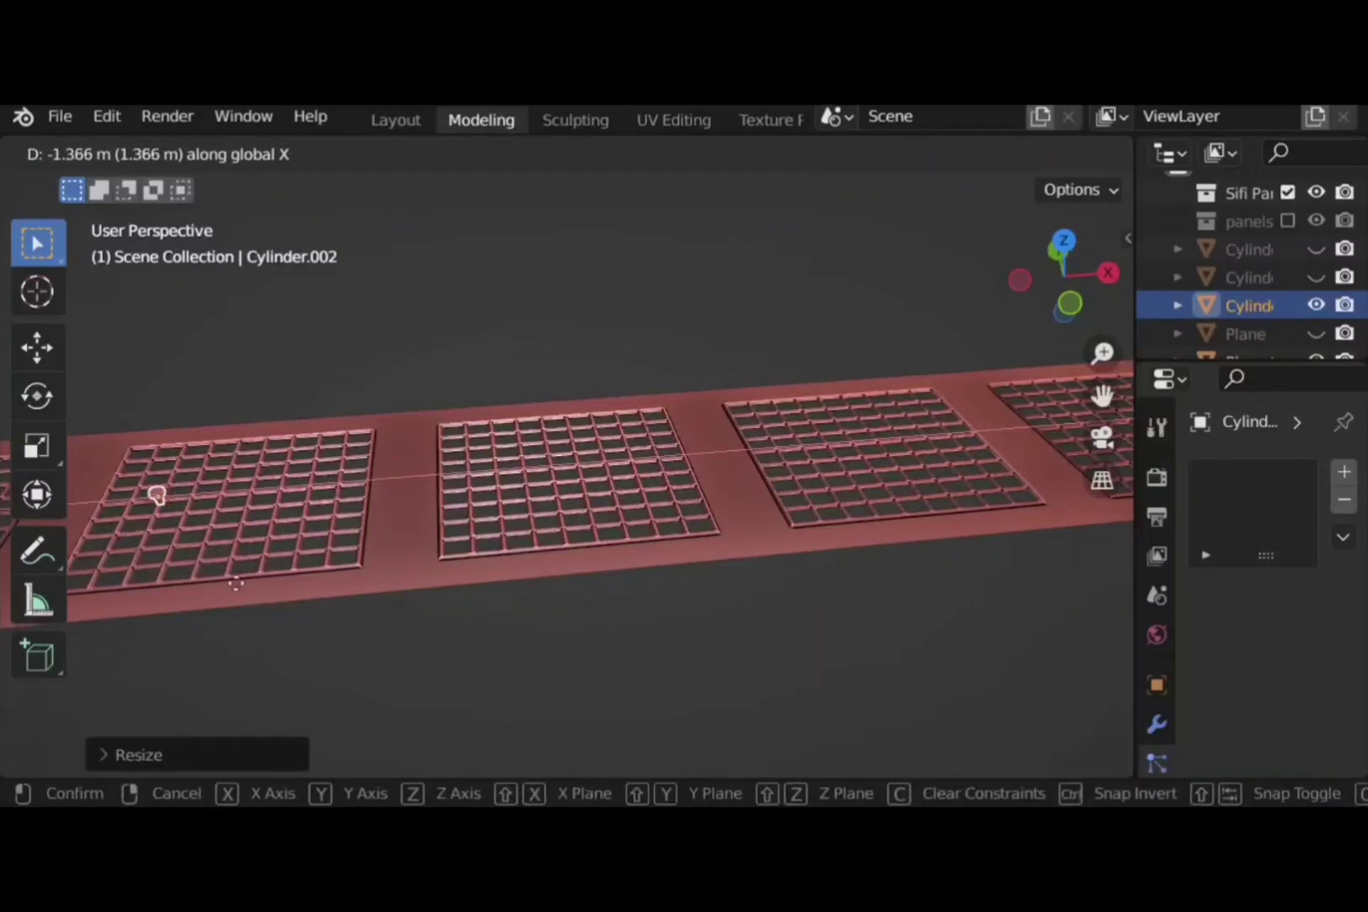
click(193, 585)
scroll(305, 578, down, 5)
shift+middle_drag(375, 552, 712, 590)
key(g)
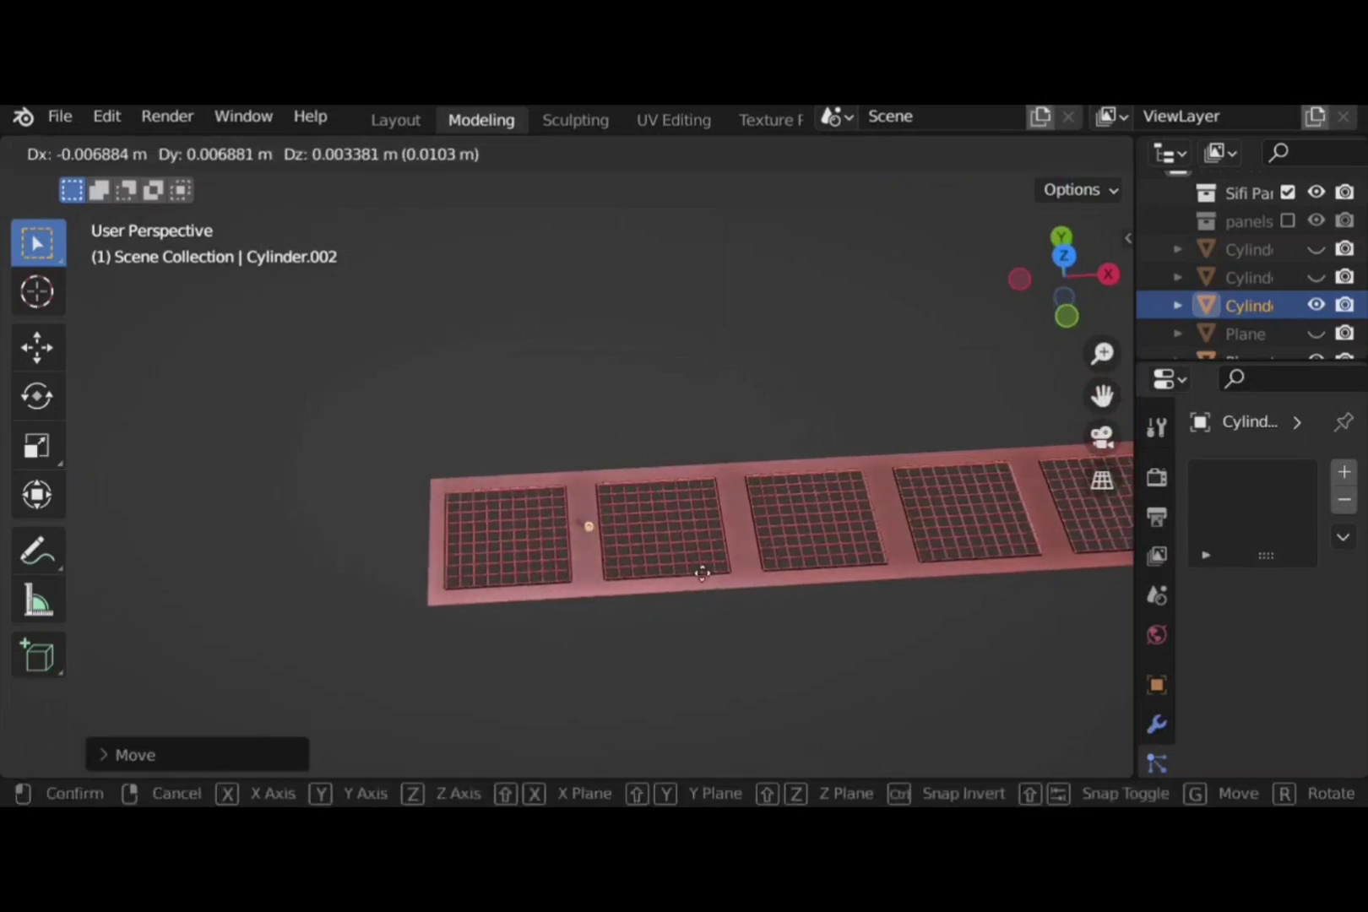
key(x)
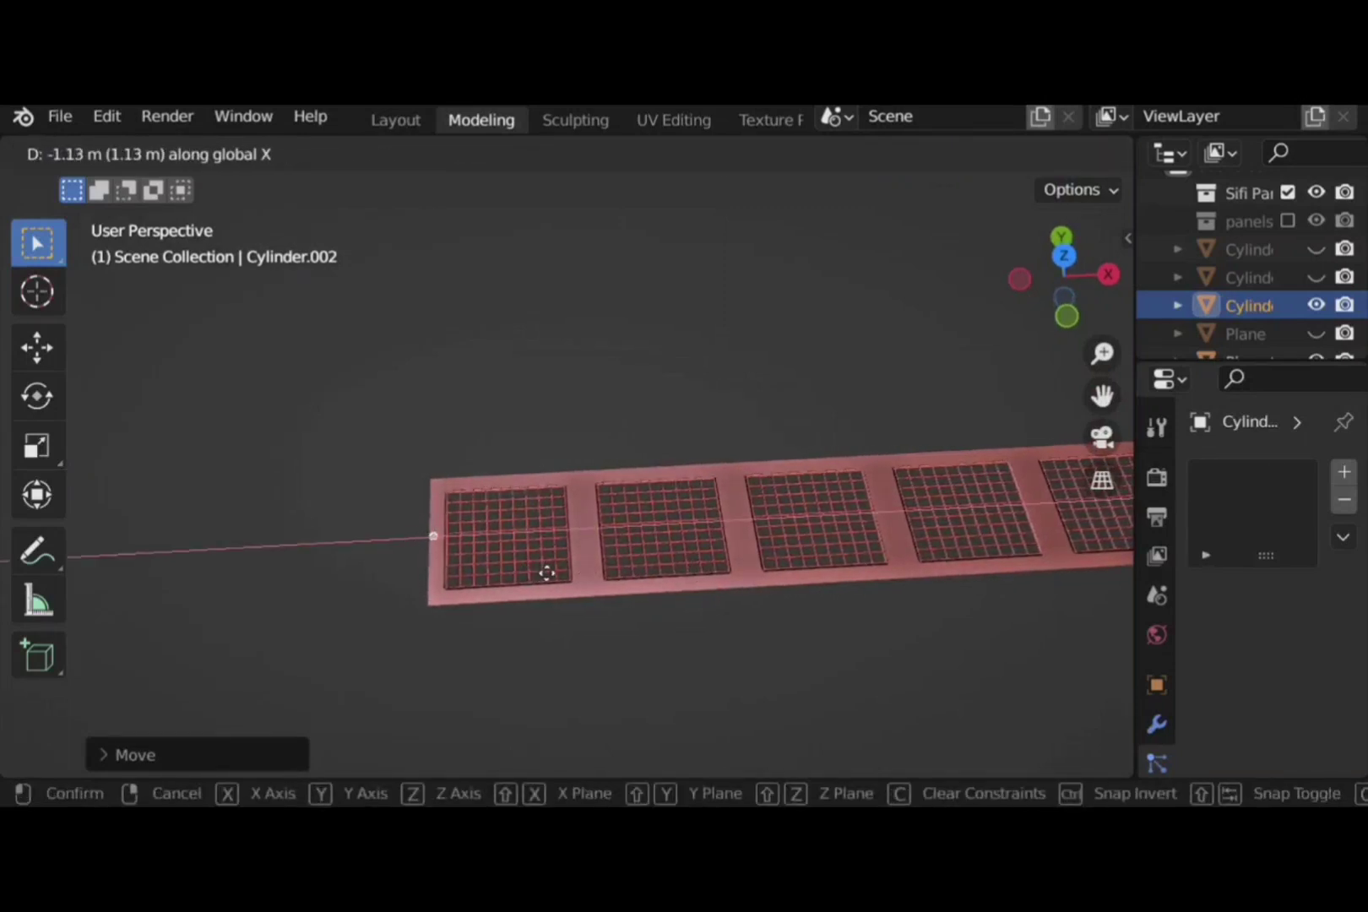
click(551, 572)
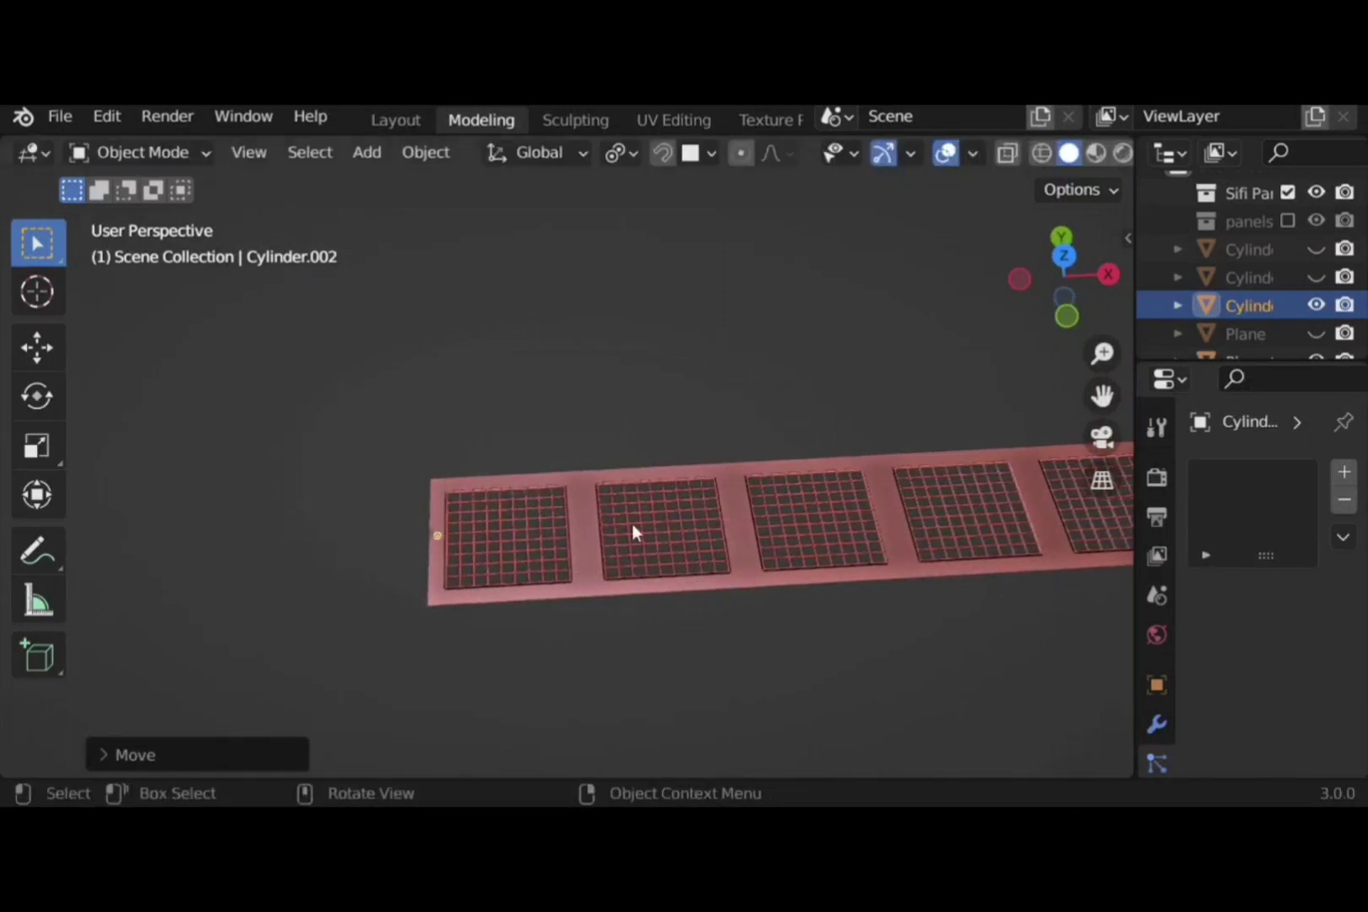
Move the bolt about 0.43 m along Y into the strip's +Y corner
click(1063, 257)
scroll(449, 591, up, 3)
key(g)
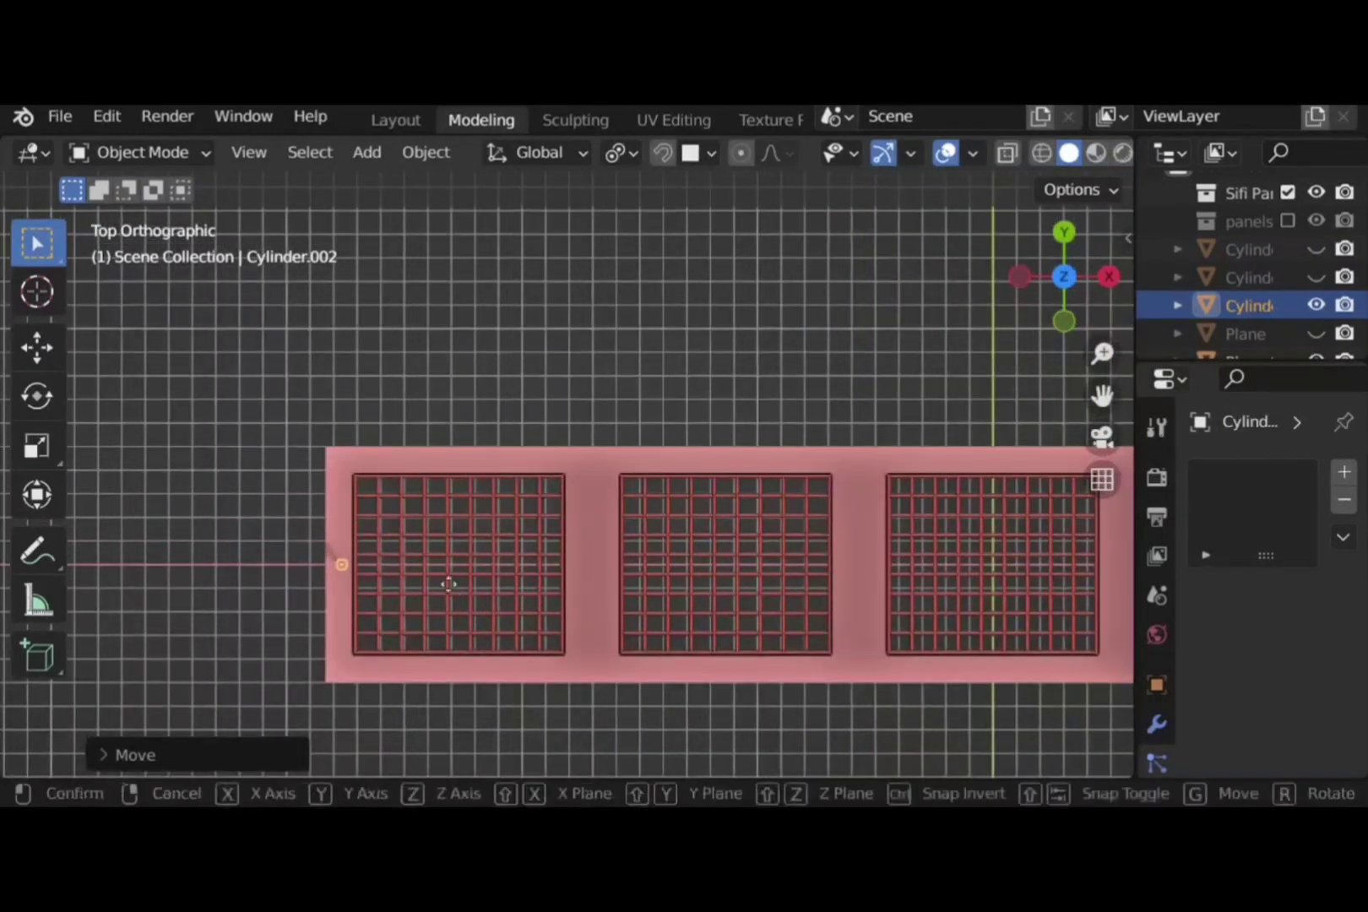
key(y)
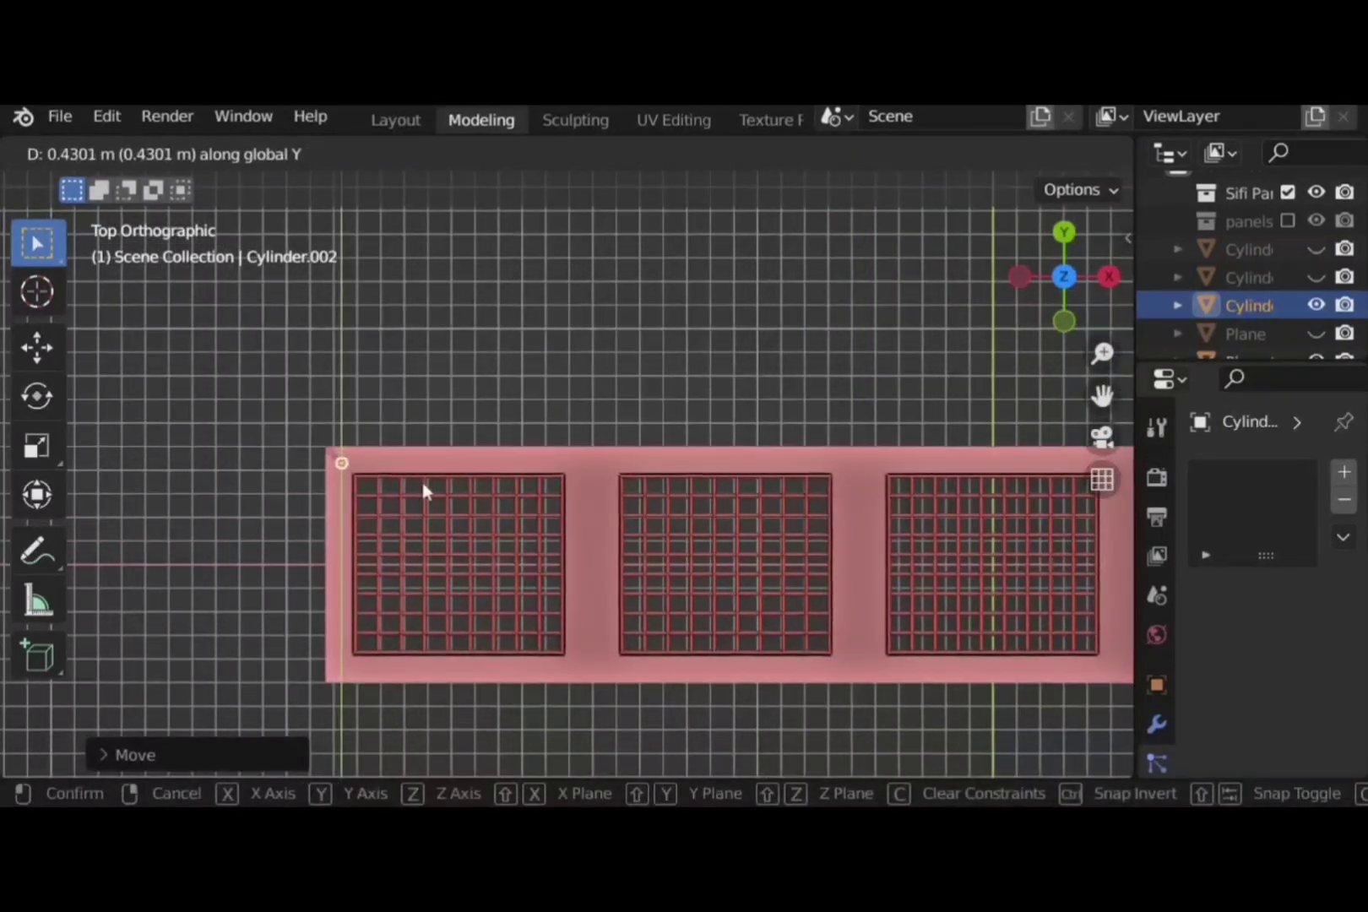
click(423, 482)
Adjust the corner bolt's height along Z so it seats on the panel surface
middle_drag(423, 482, 832, 207)
click(1065, 313)
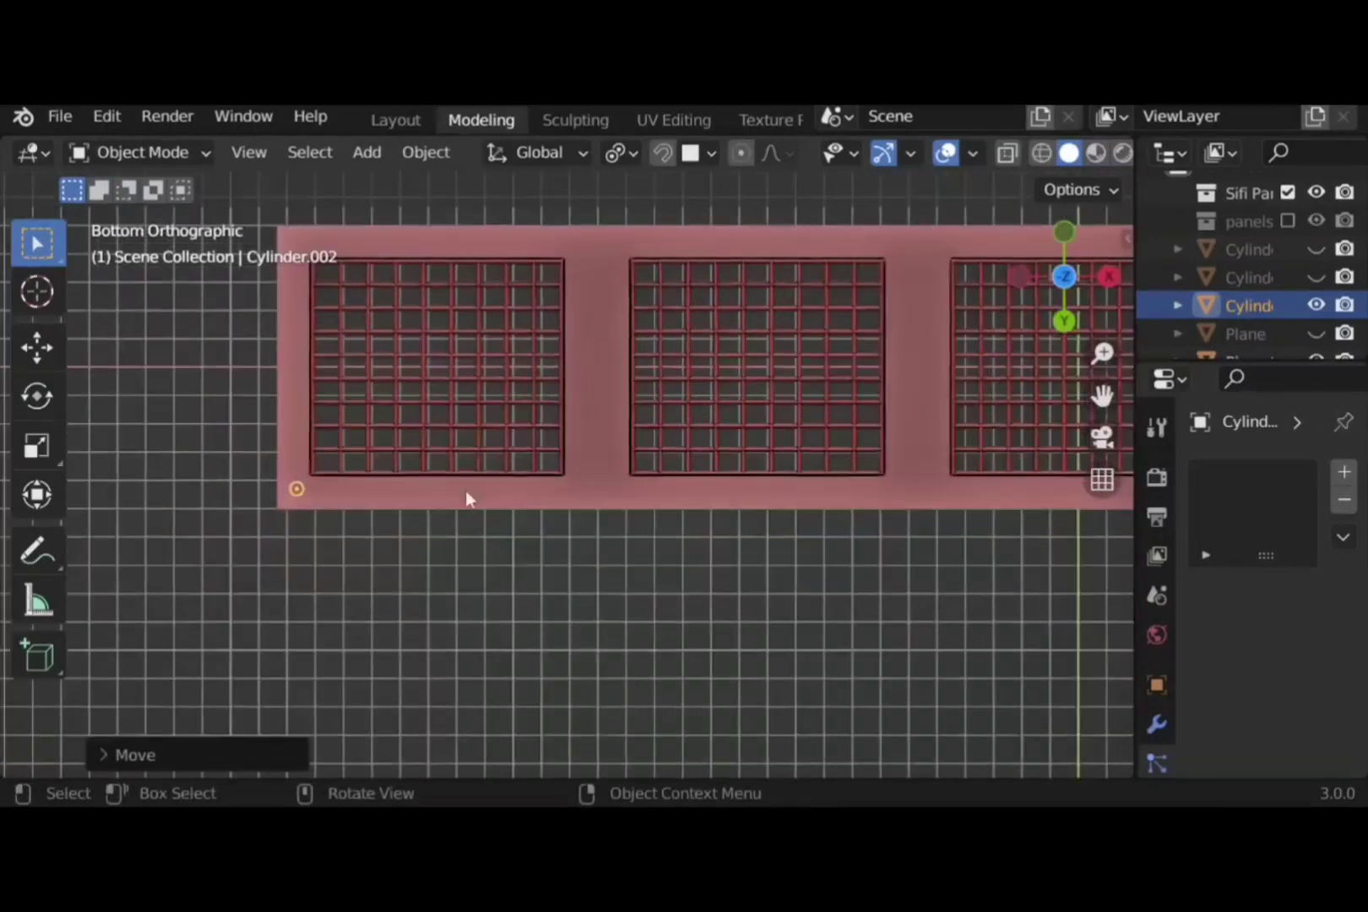
middle_drag(465, 490, 565, 480)
click(1074, 279)
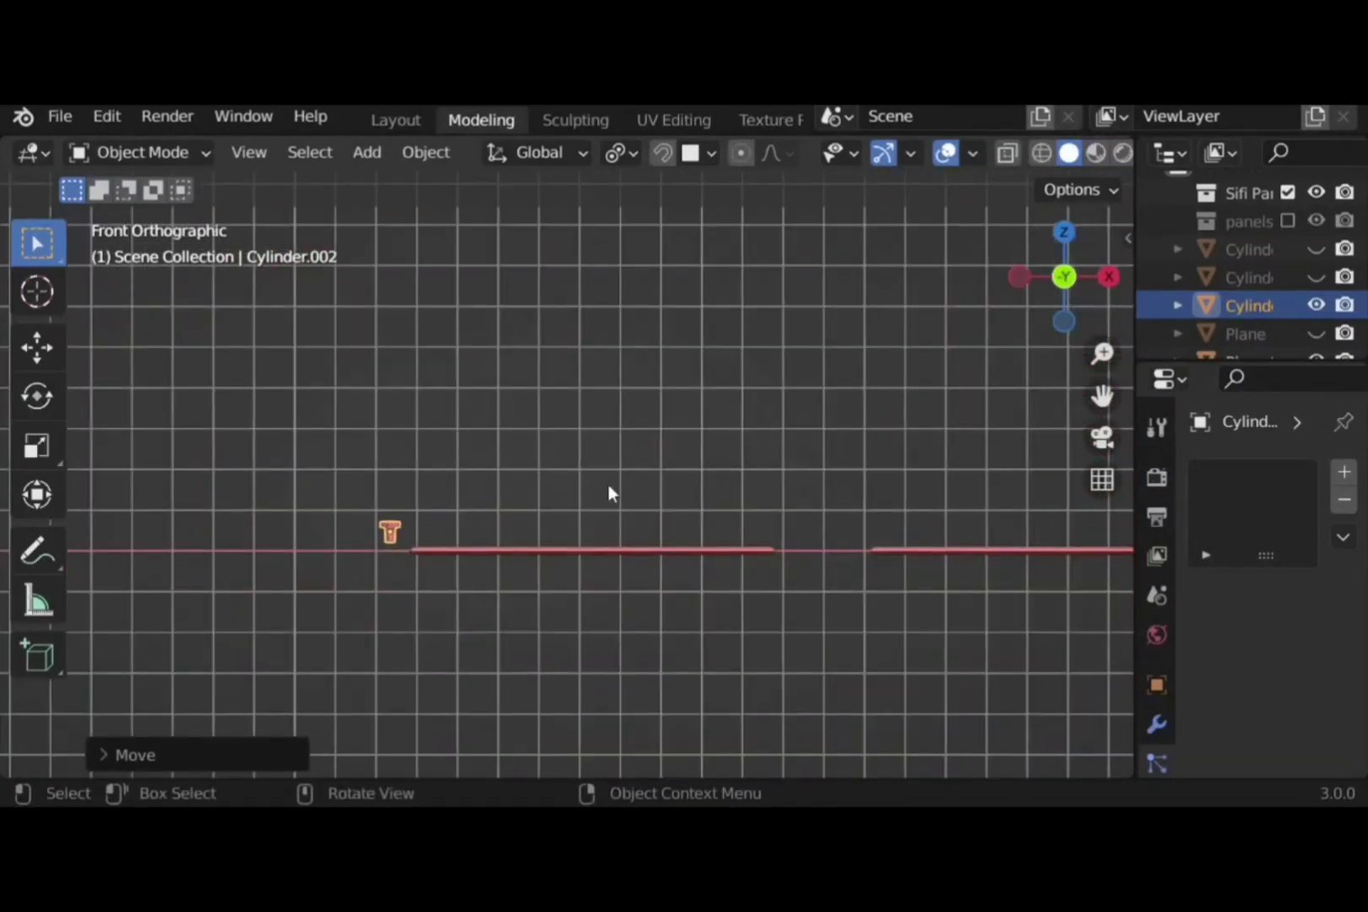
key(g)
key(z)
click(580, 464)
middle_drag(580, 465, 481, 541)
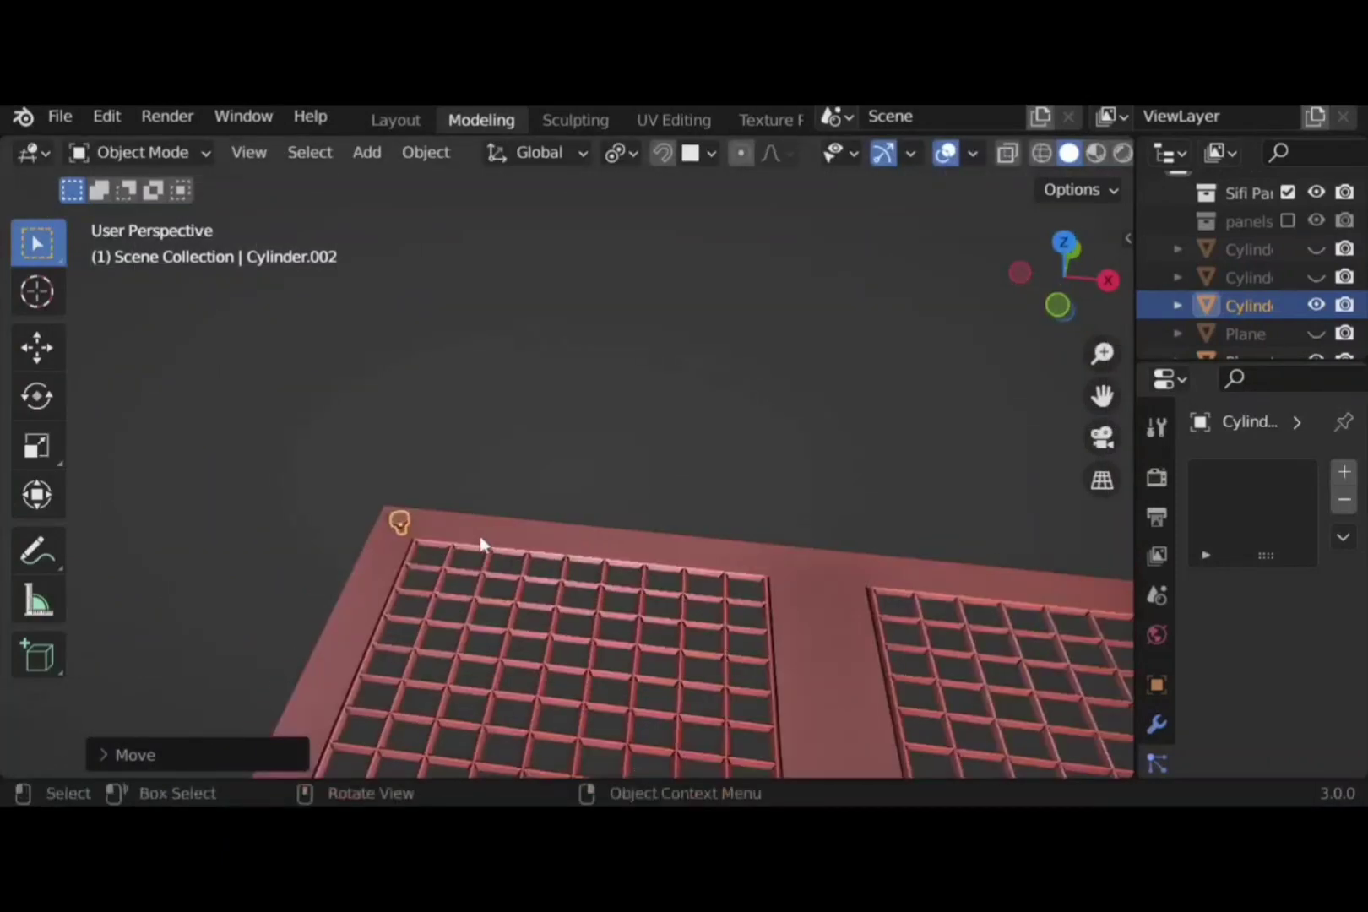
In Edit Mode, scale the bolt's selected top face and extrude it upward to build a raised head
scroll(482, 543, up, 1)
key(Tab)
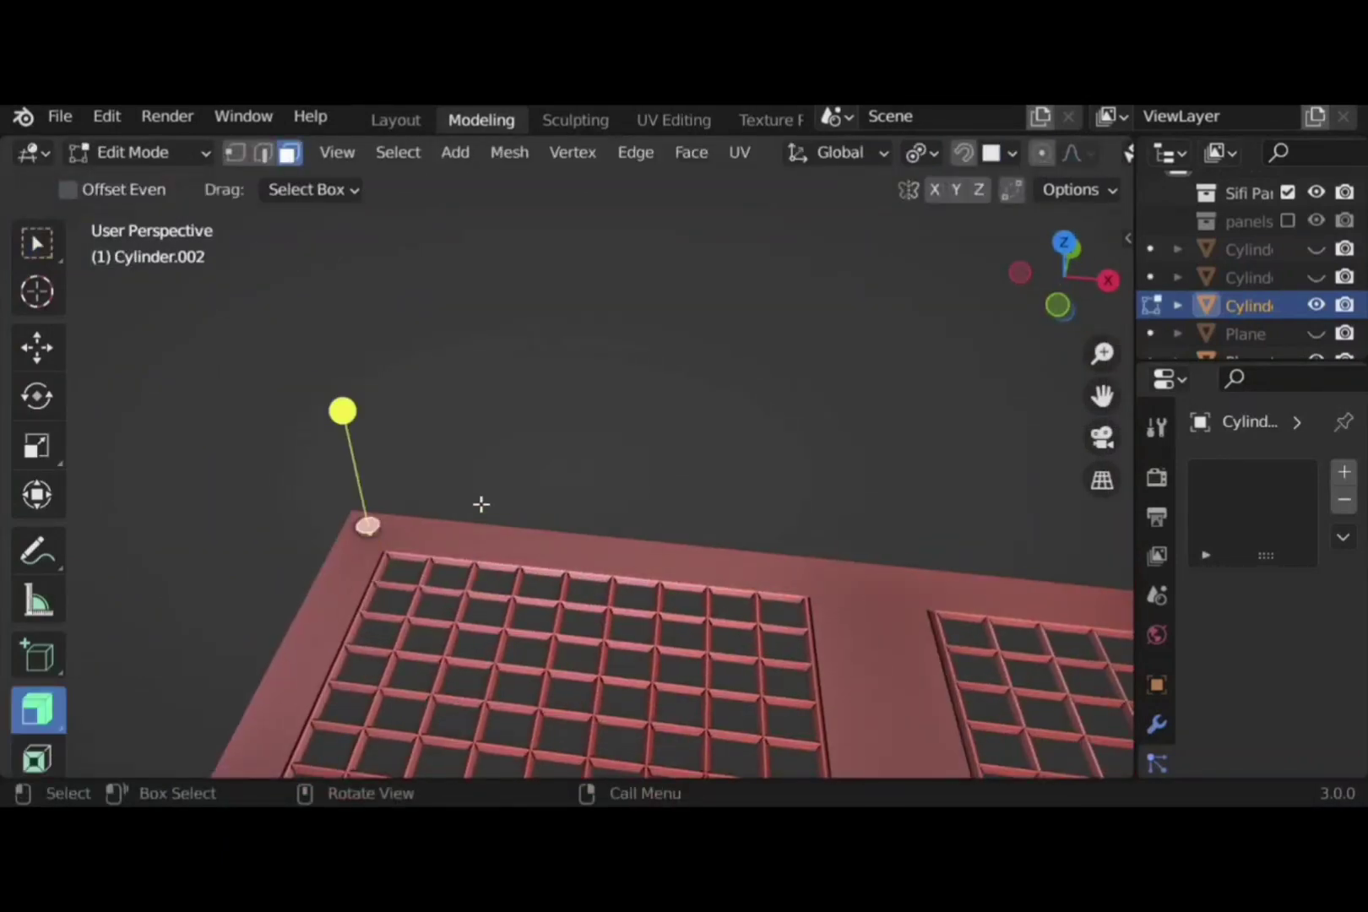
key(s)
click(489, 506)
key(e)
click(412, 532)
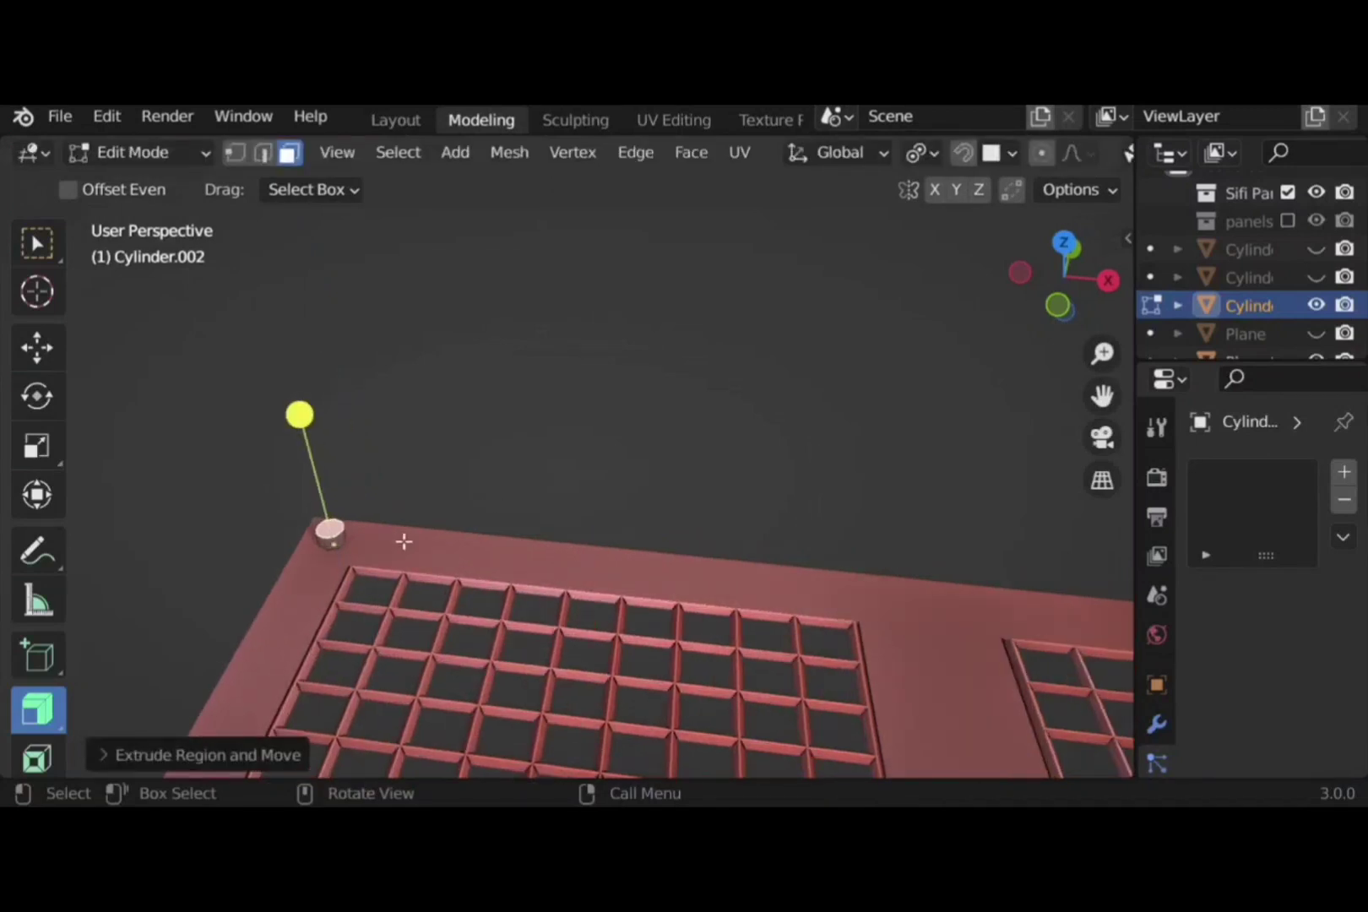
Select the ring of side faces around the bolt head and fatten it outward with Shrink/Fatten
key(KP_Decimal)
alt+click(708, 663)
key(alt+s)
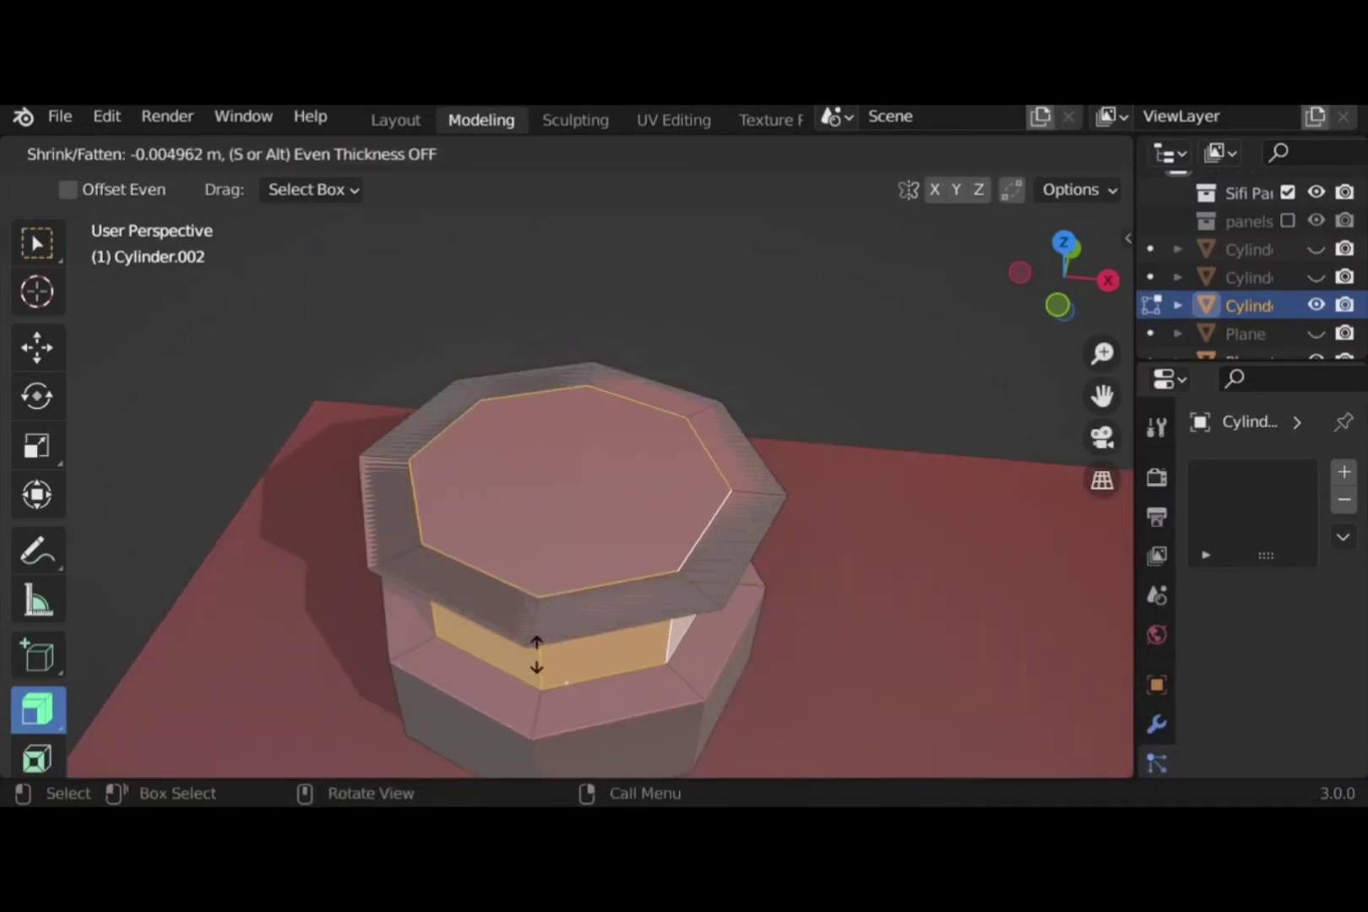
click(554, 610)
Inset the bolt's top face, extrude it down into a recess, and return to Object Mode
click(555, 612)
key(i)
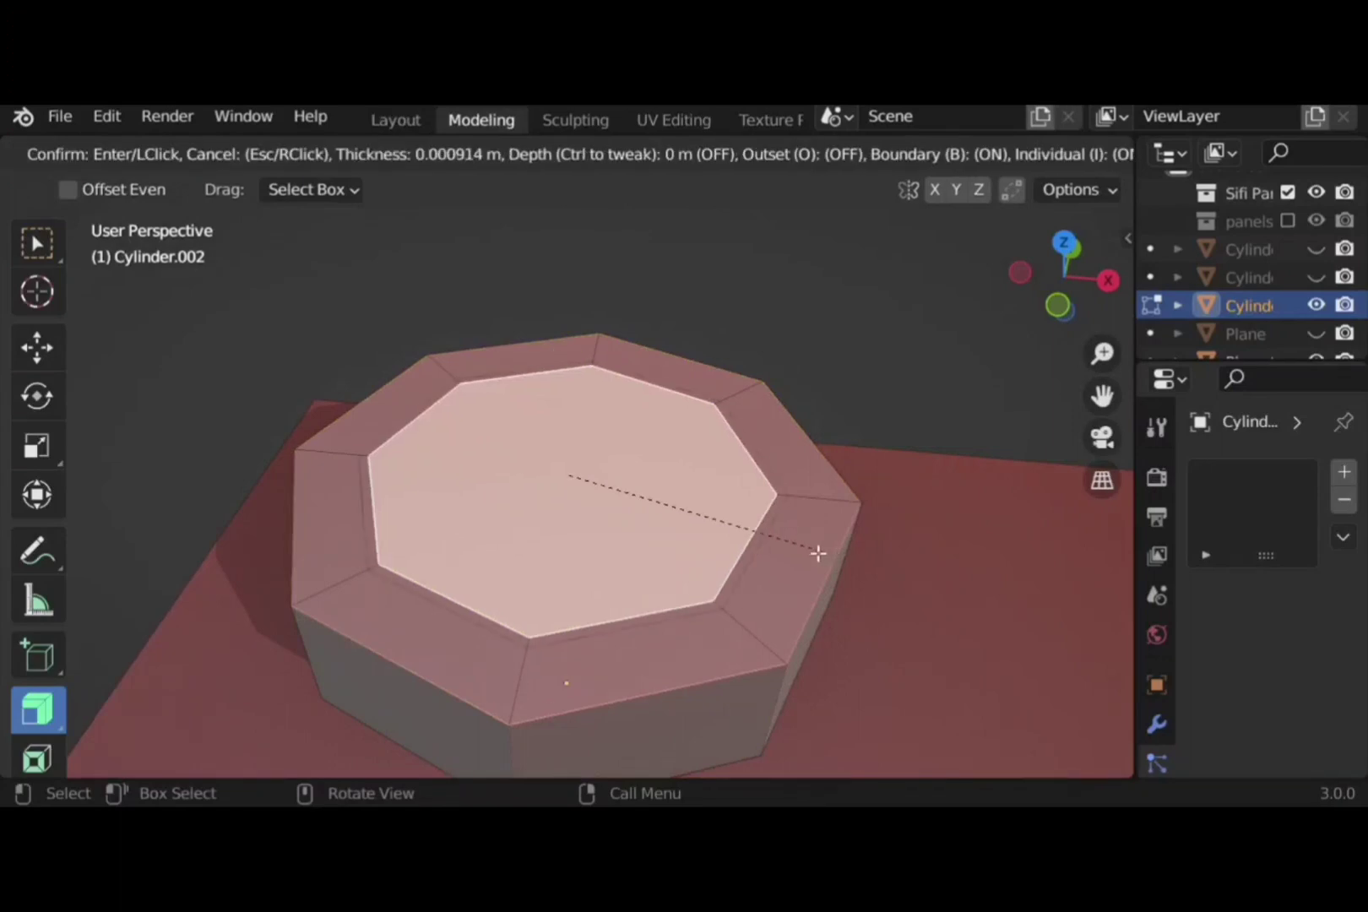
click(810, 554)
key(e)
click(811, 586)
scroll(770, 333, down, 5)
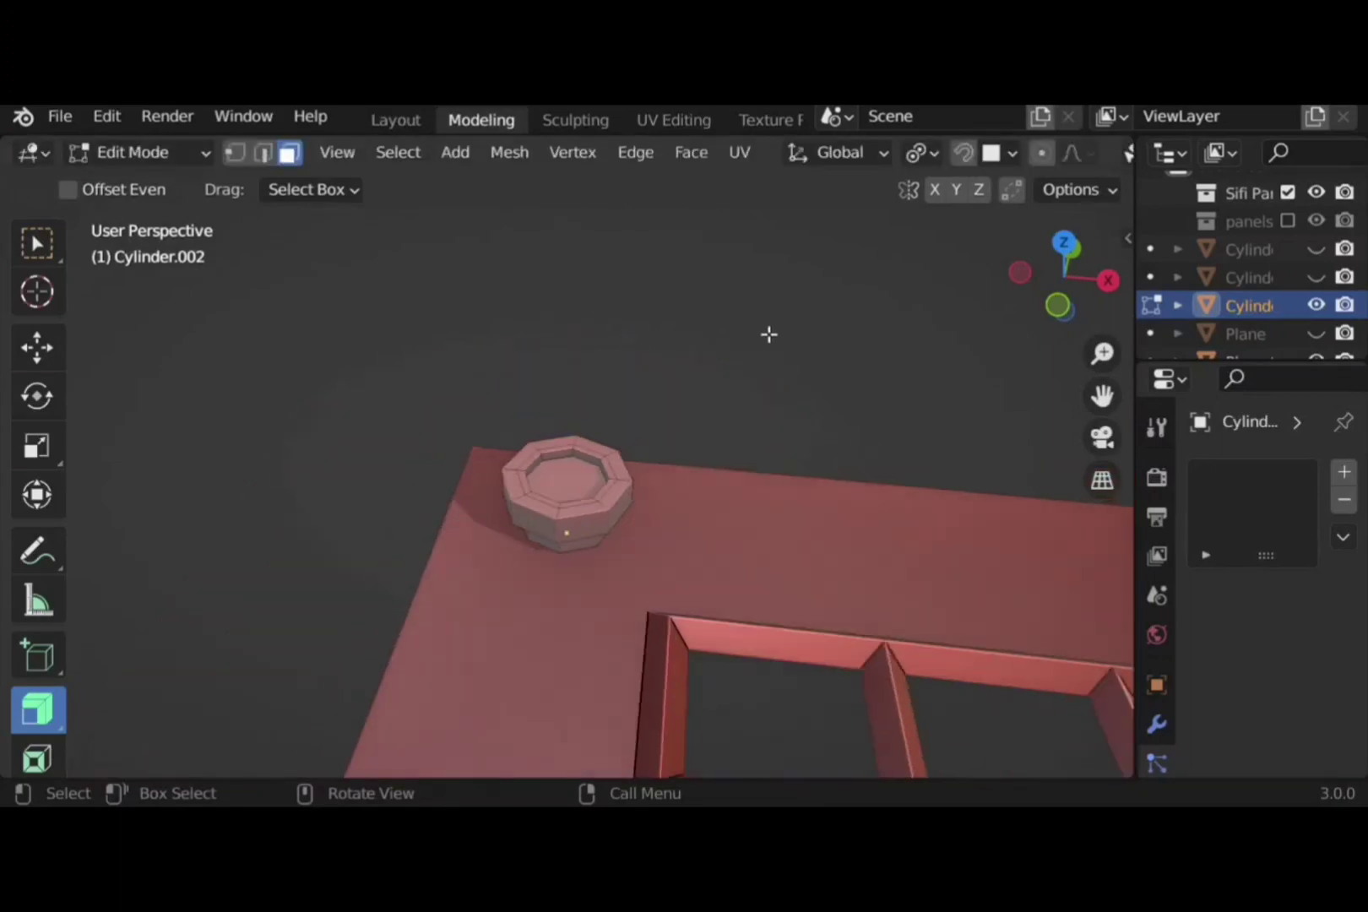
key(Tab)
Duplicate the bolt from the strip's +Y corner to the −Y corner of the same end
middle_drag(736, 363, 733, 544)
scroll(733, 544, down, 2)
click(1066, 295)
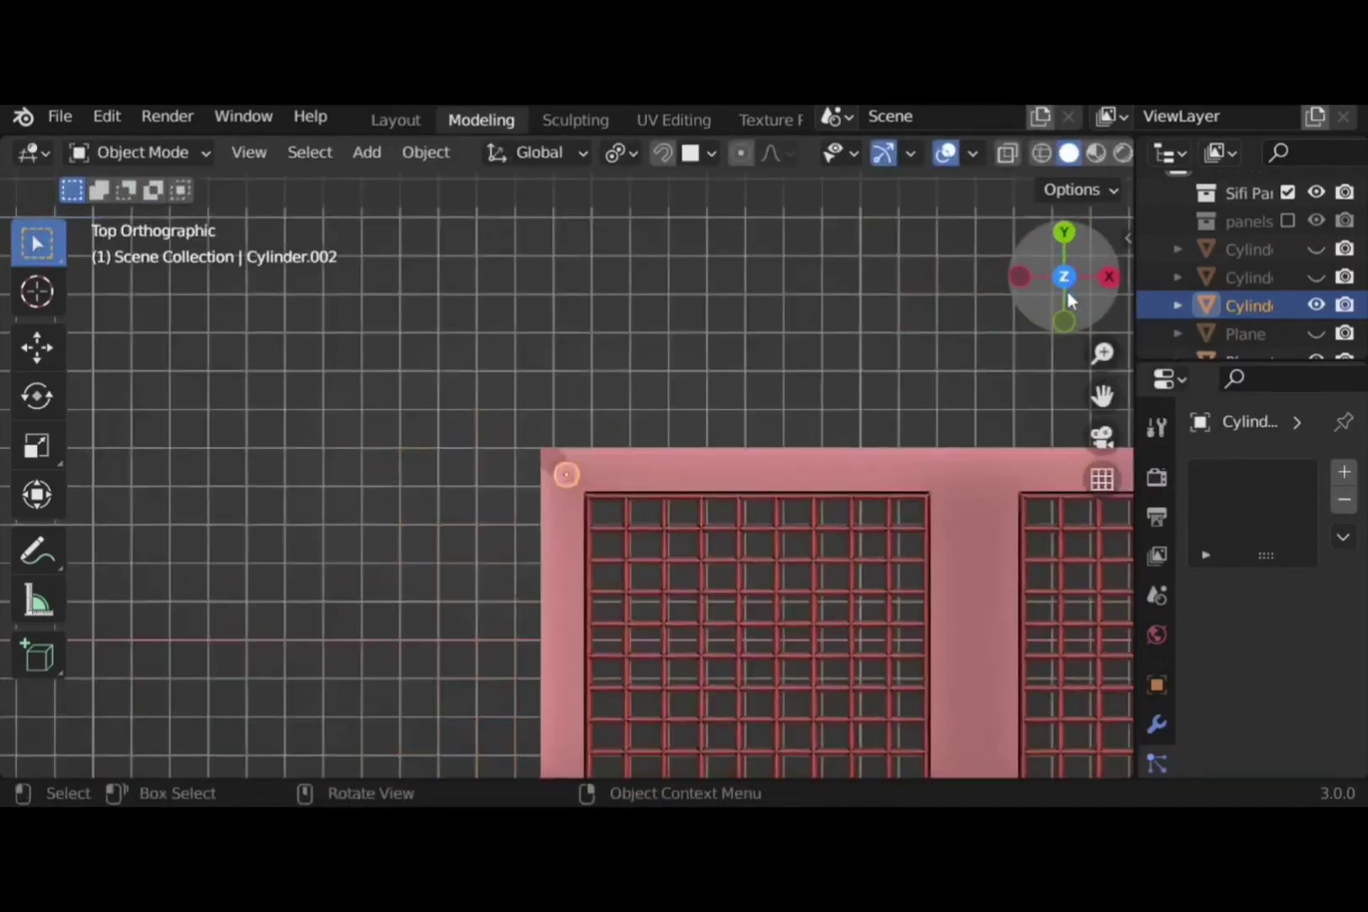
shift+middle_drag(869, 596, 727, 378)
key(shift+d)
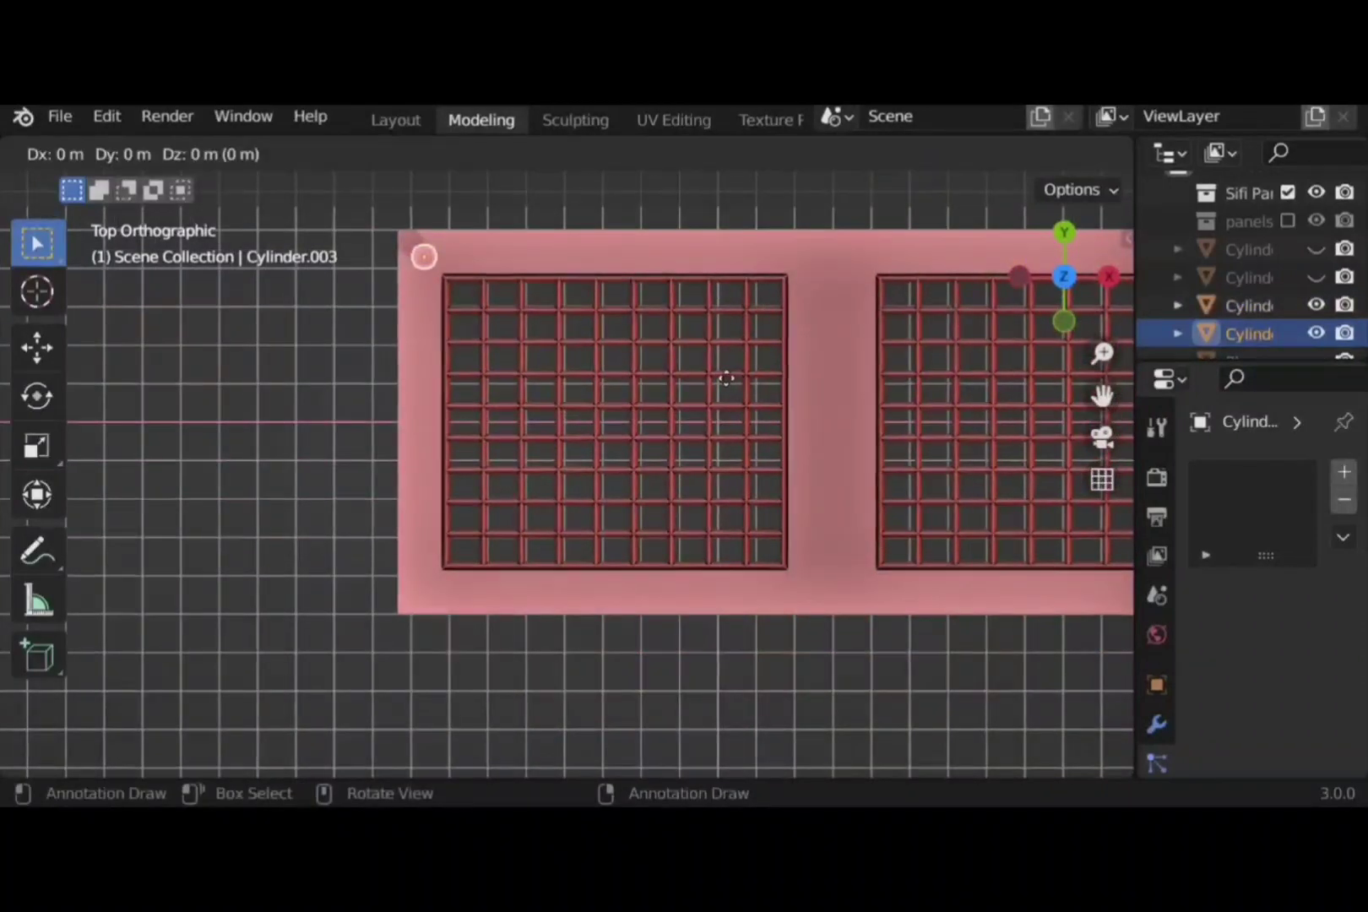
click(680, 711)
Select both corner bolts and duplicate the pair along X to the divider between the first and second grids
shift+click(427, 258)
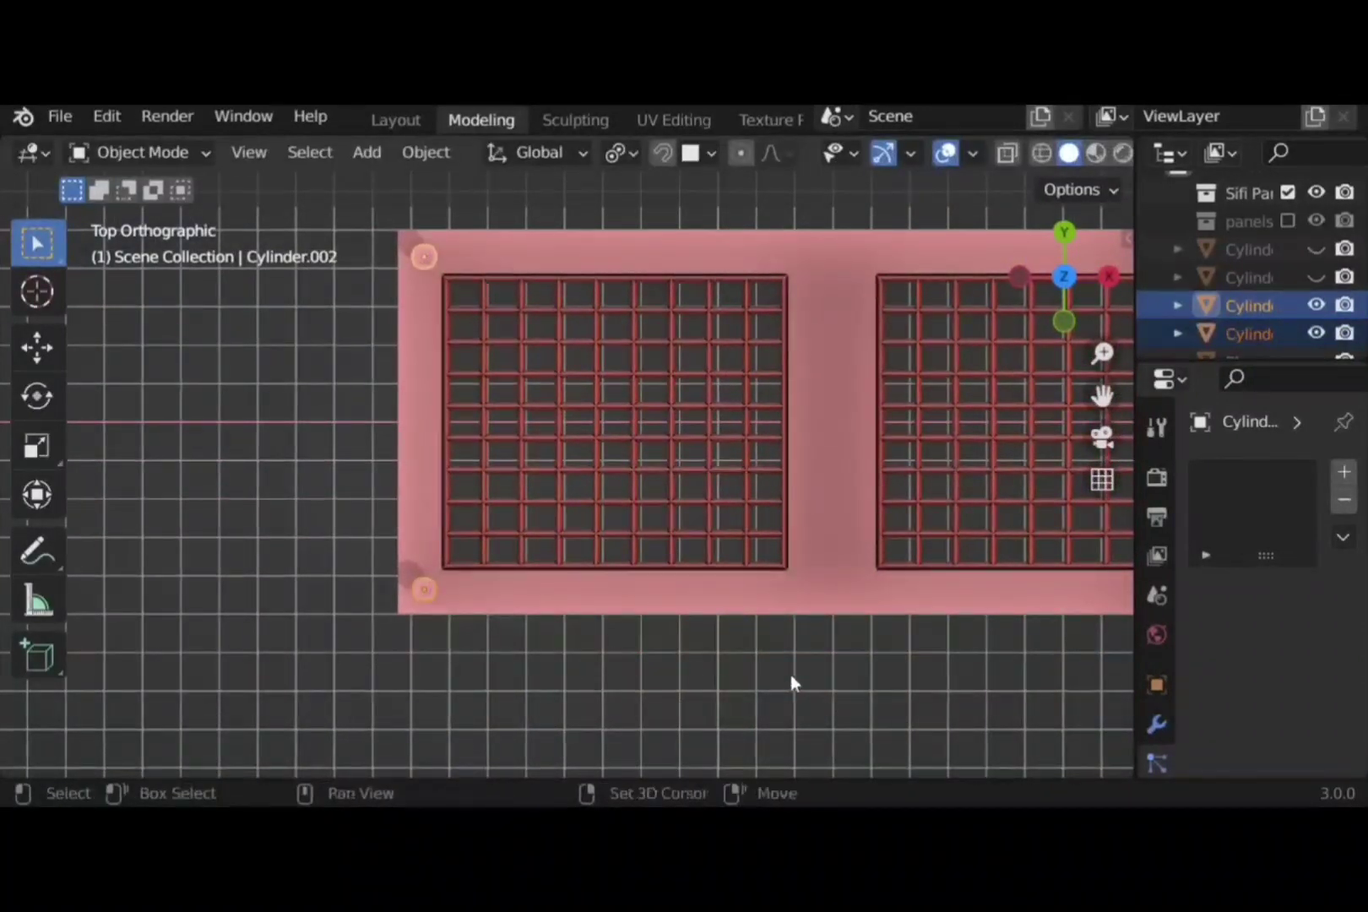
shift+middle_drag(791, 676, 630, 671)
key(shift+d)
key(x)
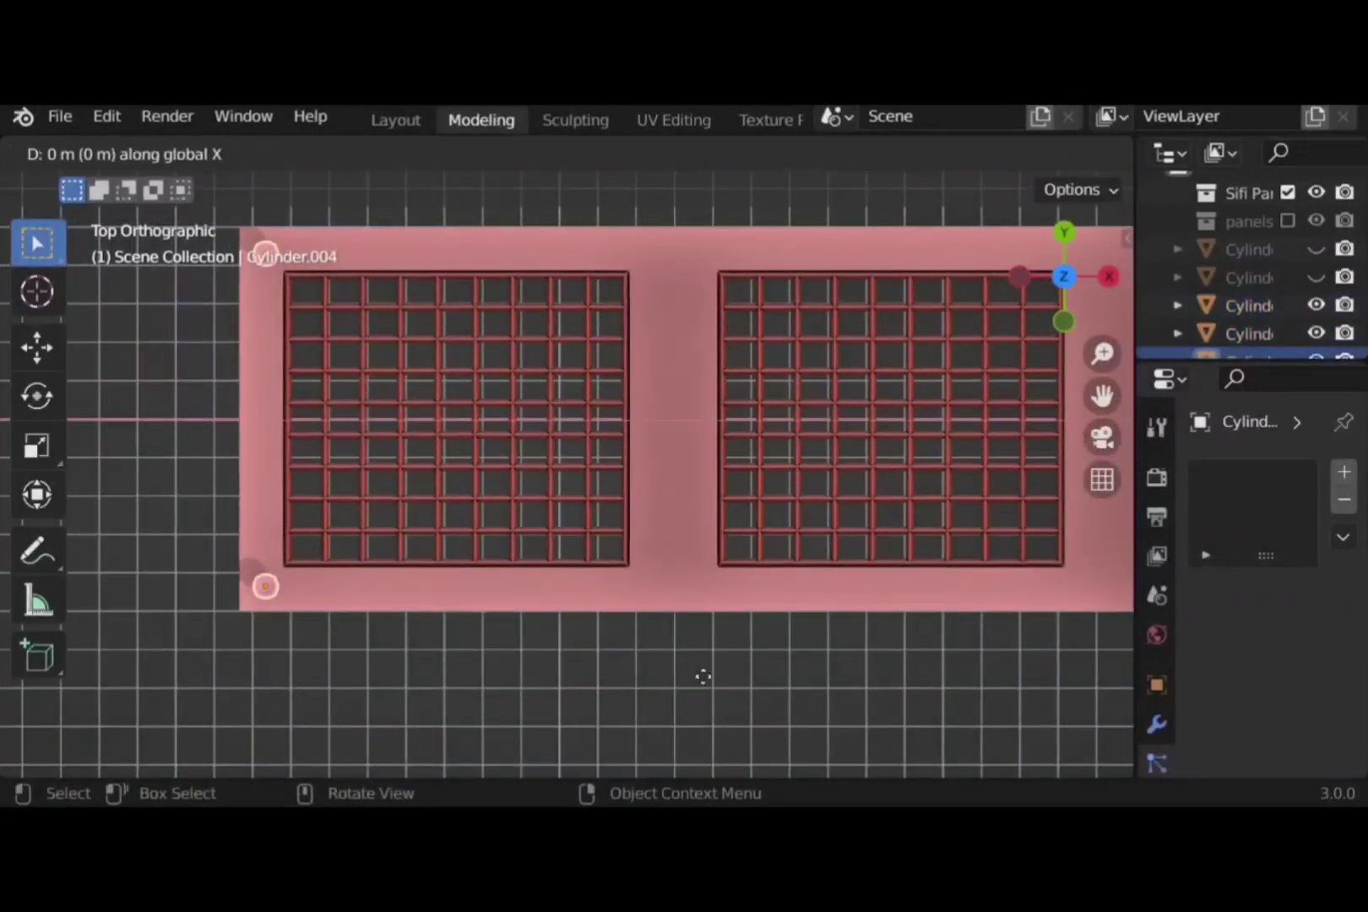
click(1032, 681)
Try to repeat the bolt pair's duplication along the rest of the strip, and undo the repeats
scroll(904, 658, down, 10)
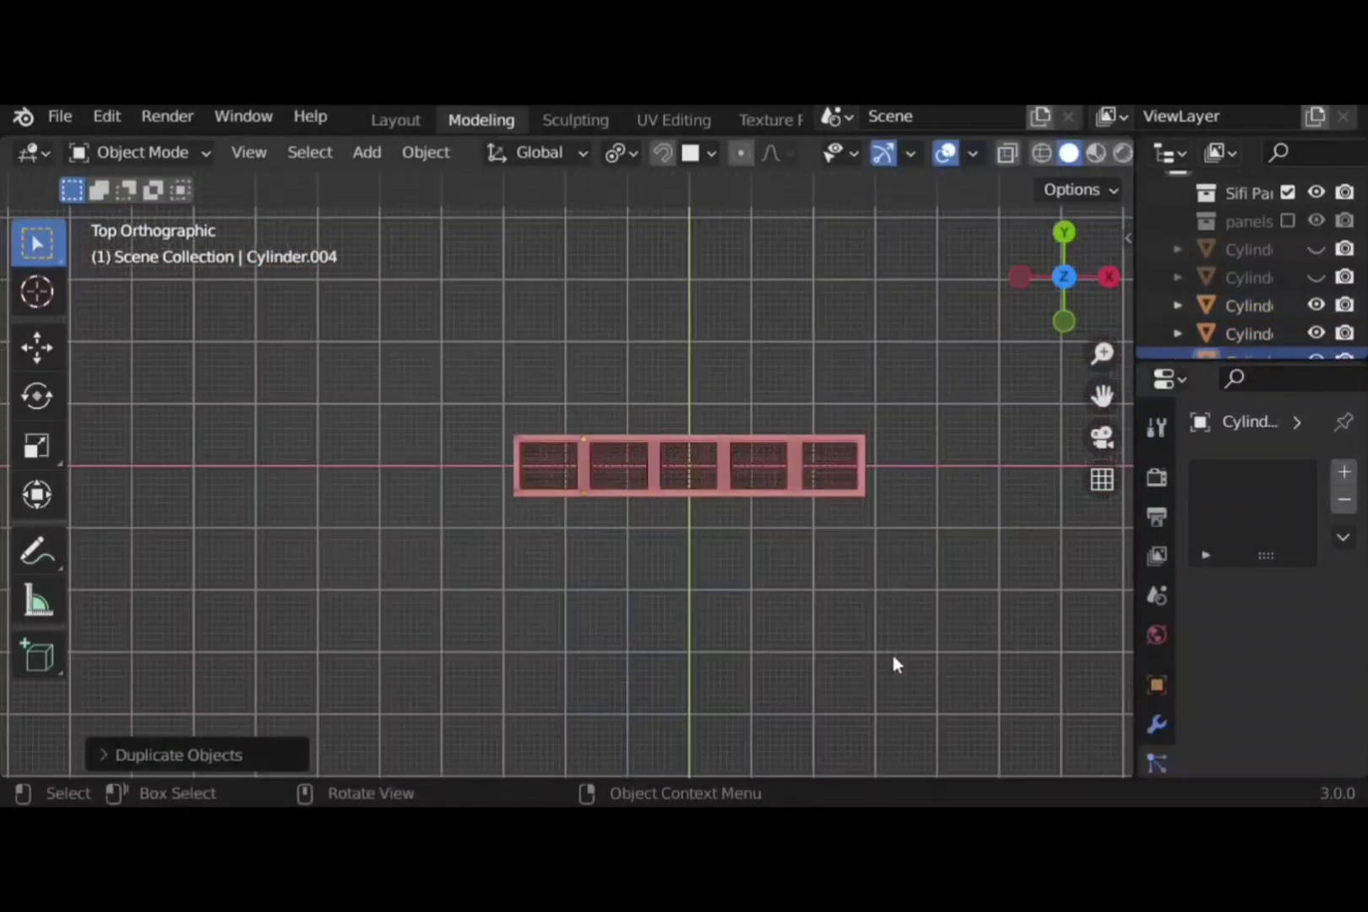
scroll(892, 655, up, 1)
shift+middle_drag(814, 617, 663, 608)
scroll(729, 629, up, 2)
key(shift+r)
key(shift+r)
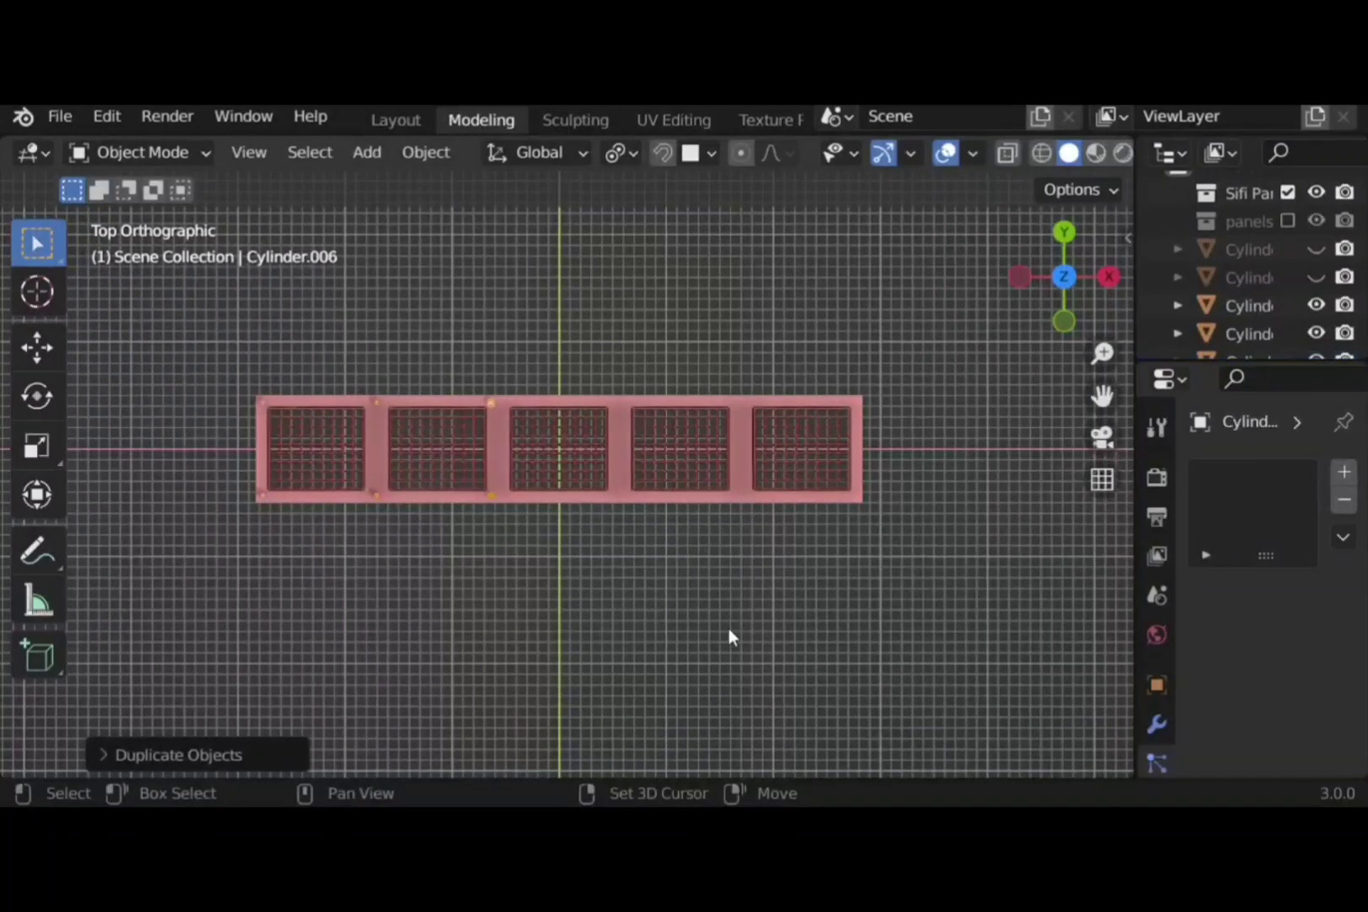
key(shift+r)
key(shift+r)
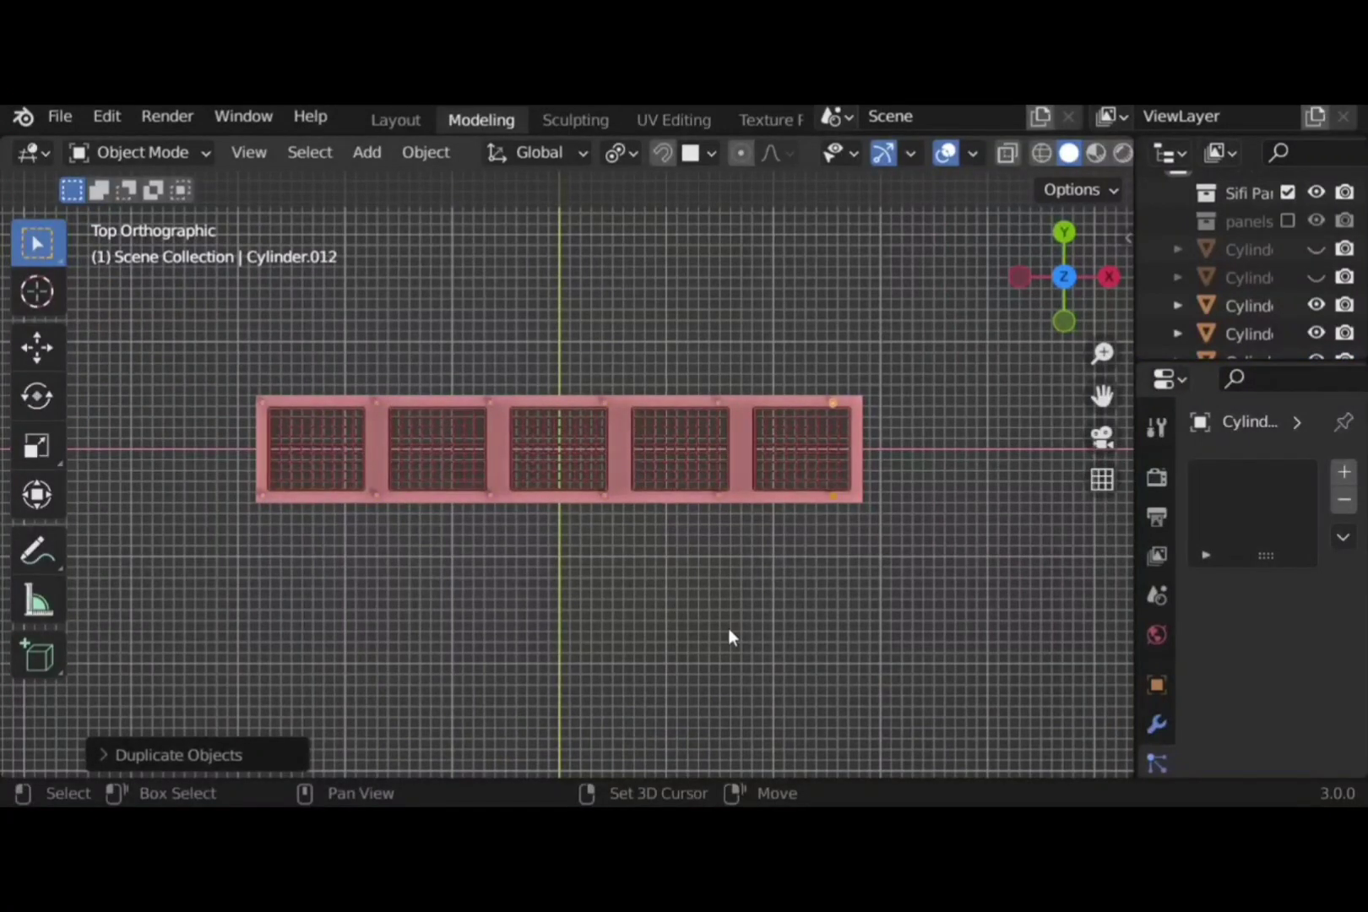
key(ctrl+z)
key(ctrl+z)
key(ctrl+z)
key(ctrl+z)
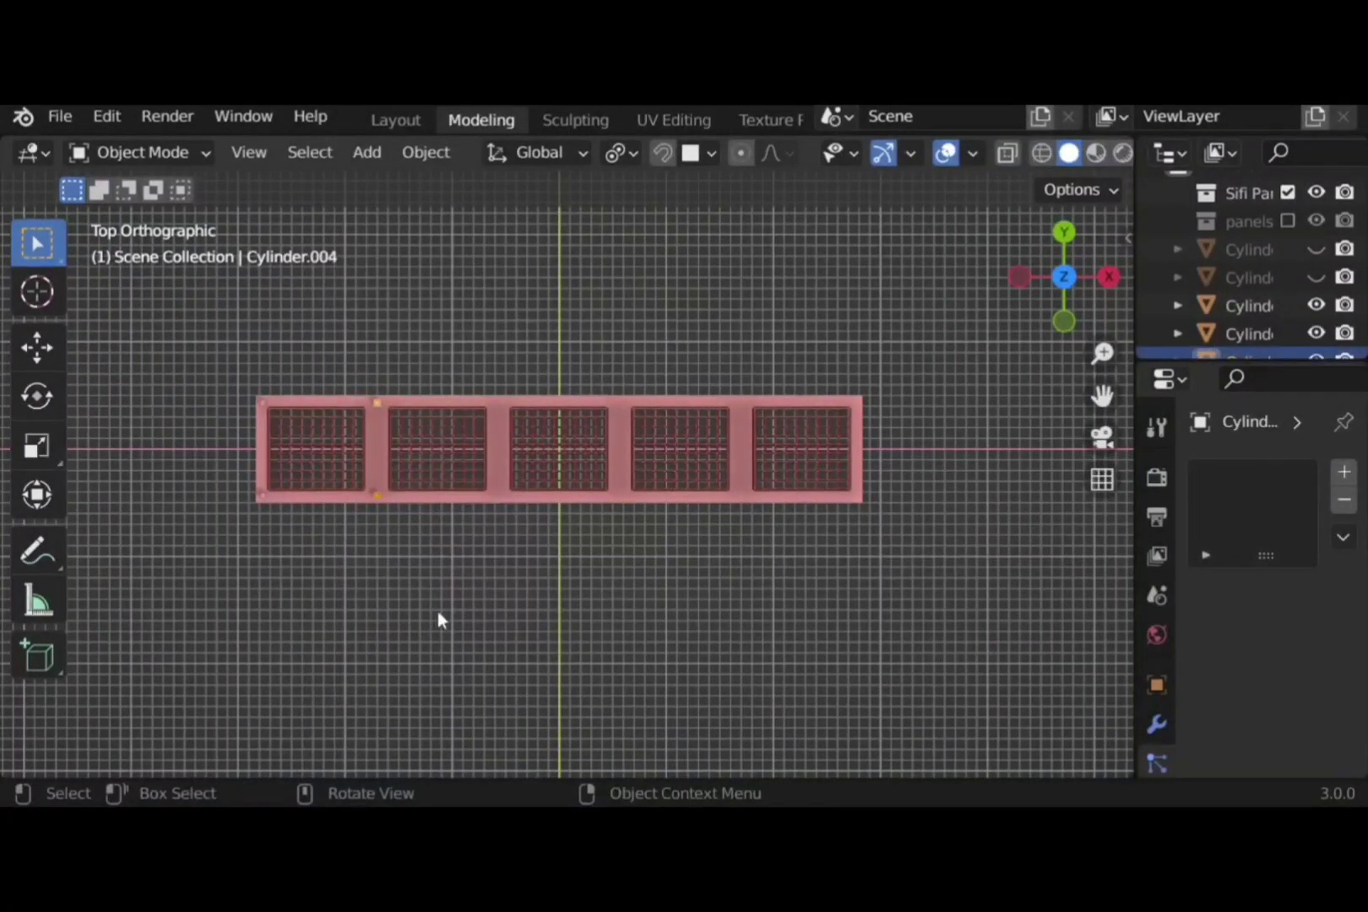
Duplicate the bolt pair along X to the divider between the second and third grids, and repeat the duplication three times
scroll(435, 617, up, 1)
key(shift+d)
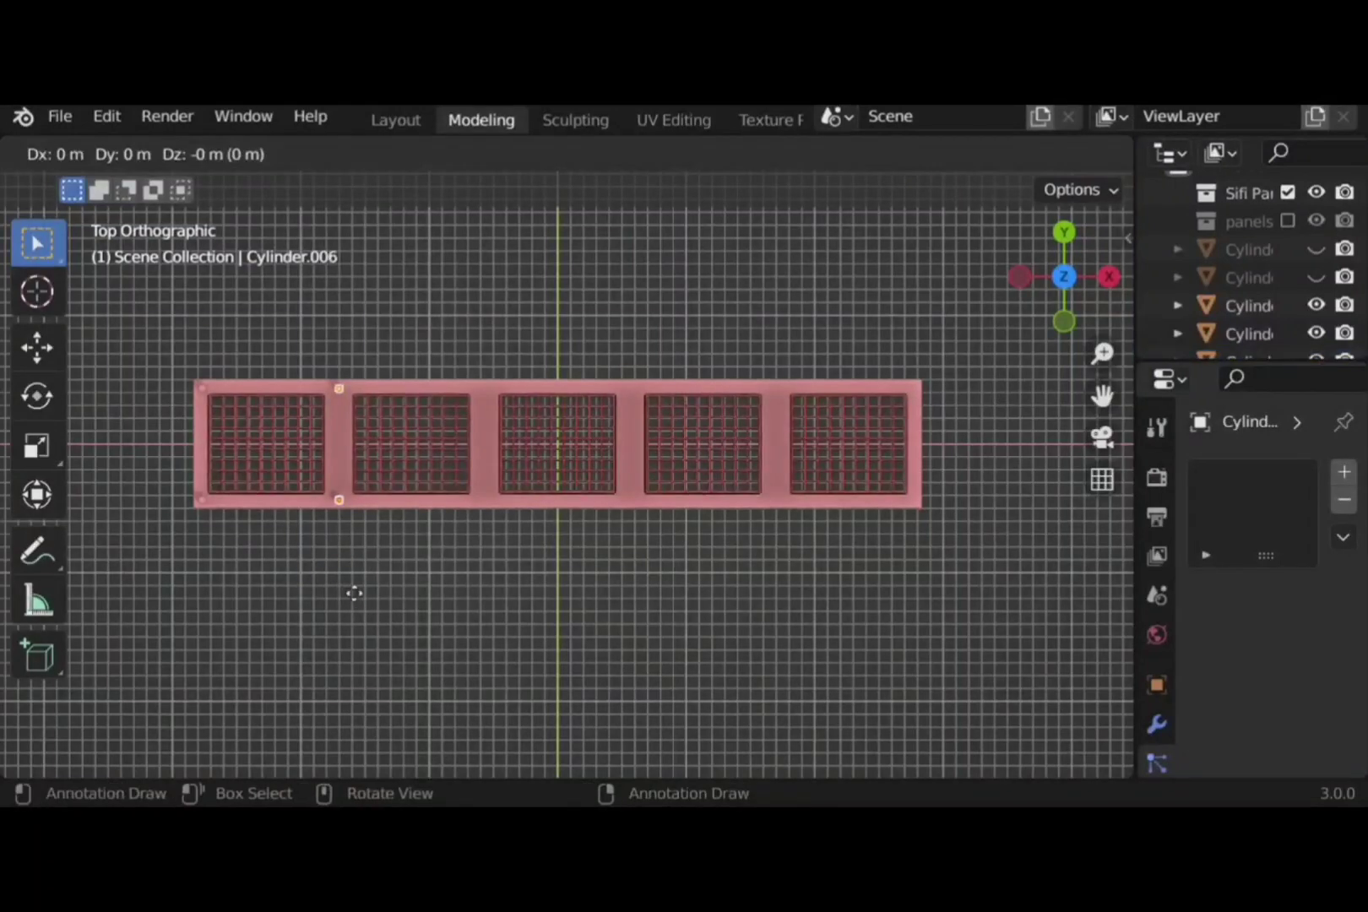
key(x)
click(501, 609)
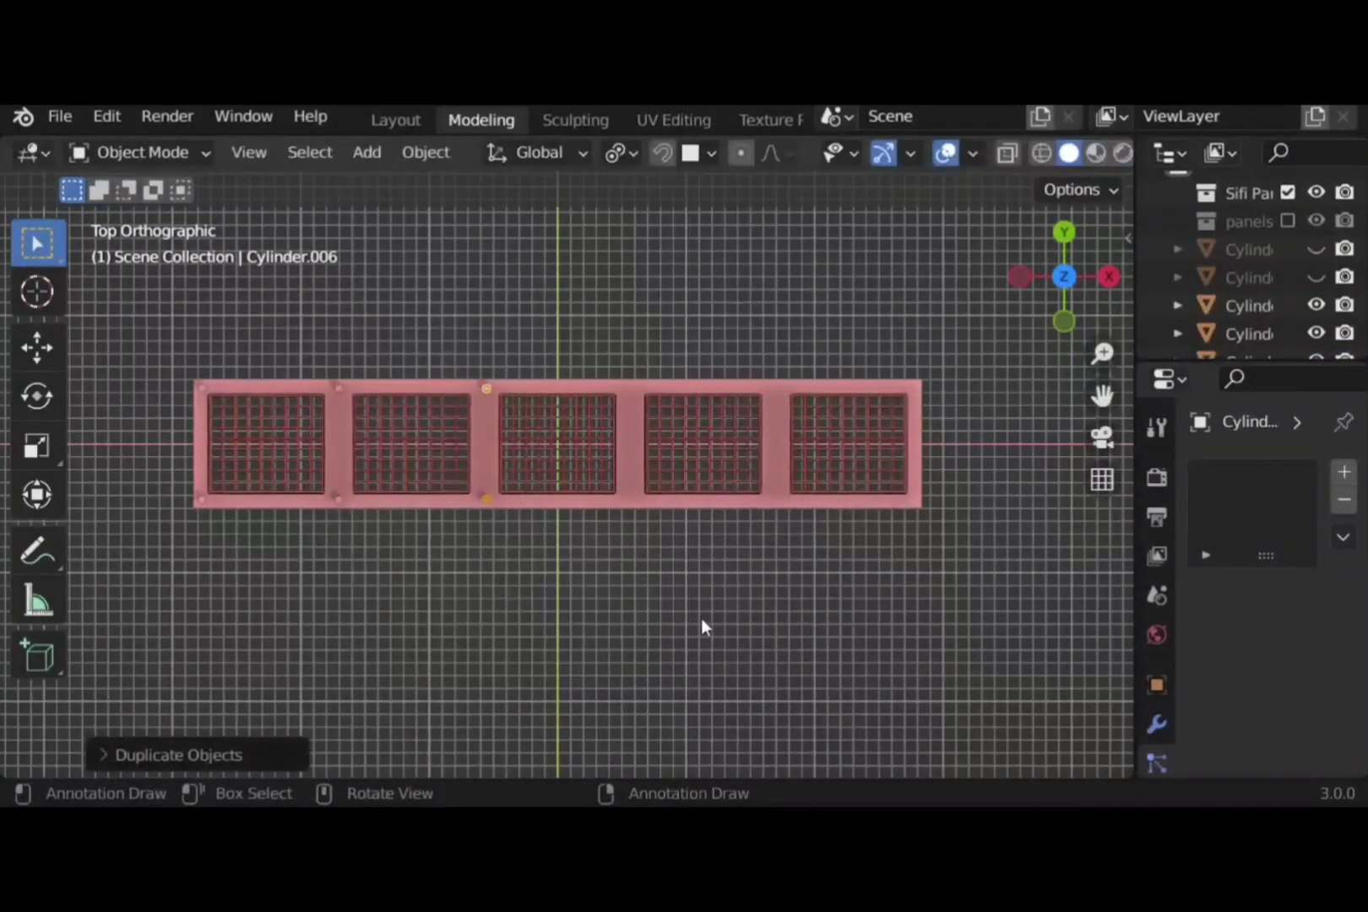
key(shift+r)
key(shift+r)
key(shift+r)
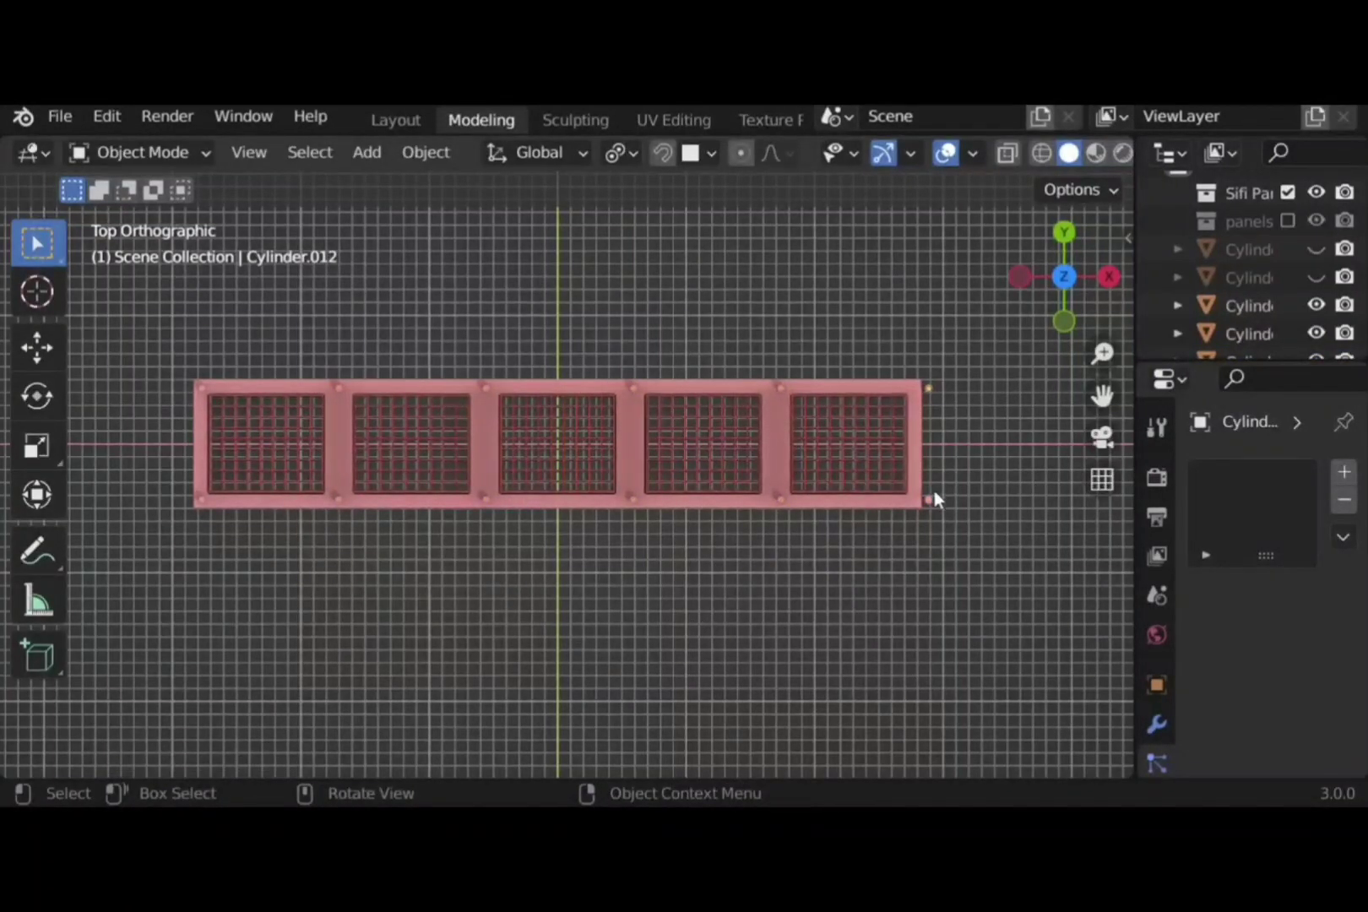
Move the last bolt pair about 0.12 m back along X onto the border at the strip's +X end
middle_drag(932, 501, 951, 603)
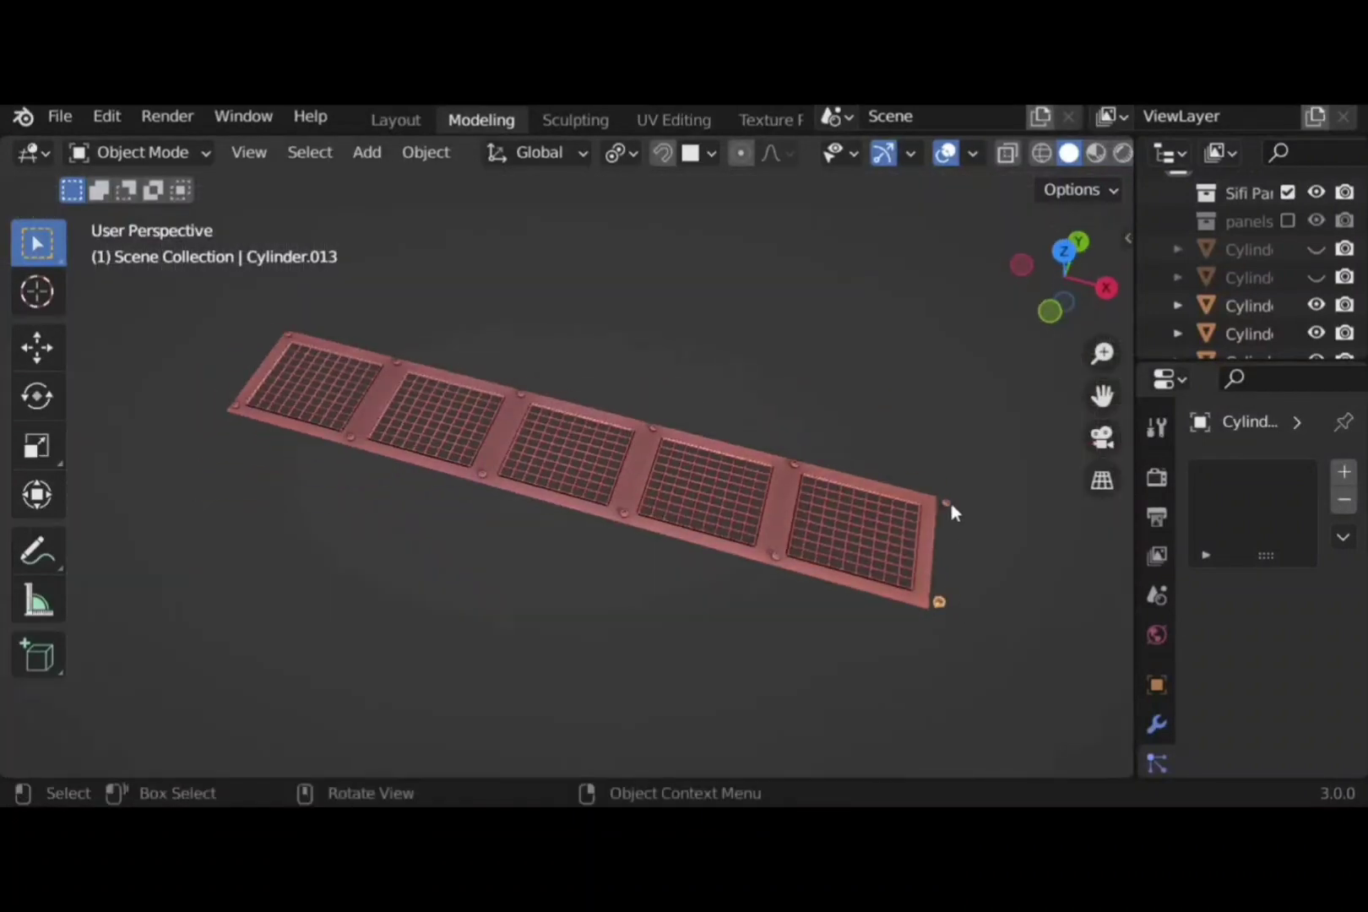
middle_drag(951, 503, 1044, 641)
key(g)
key(x)
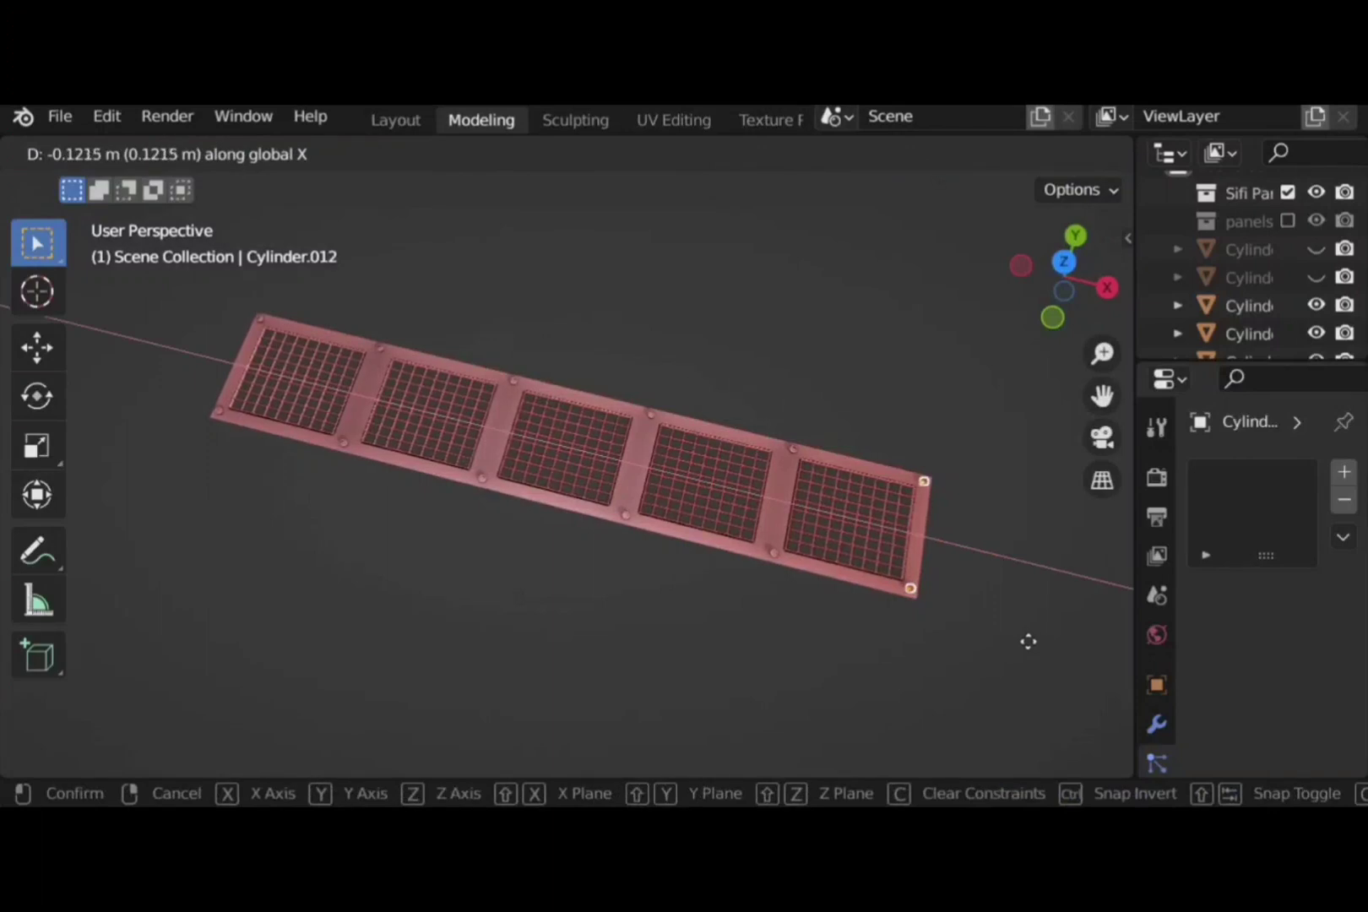
click(1028, 641)
key(KP_7)
key(g)
key(x)
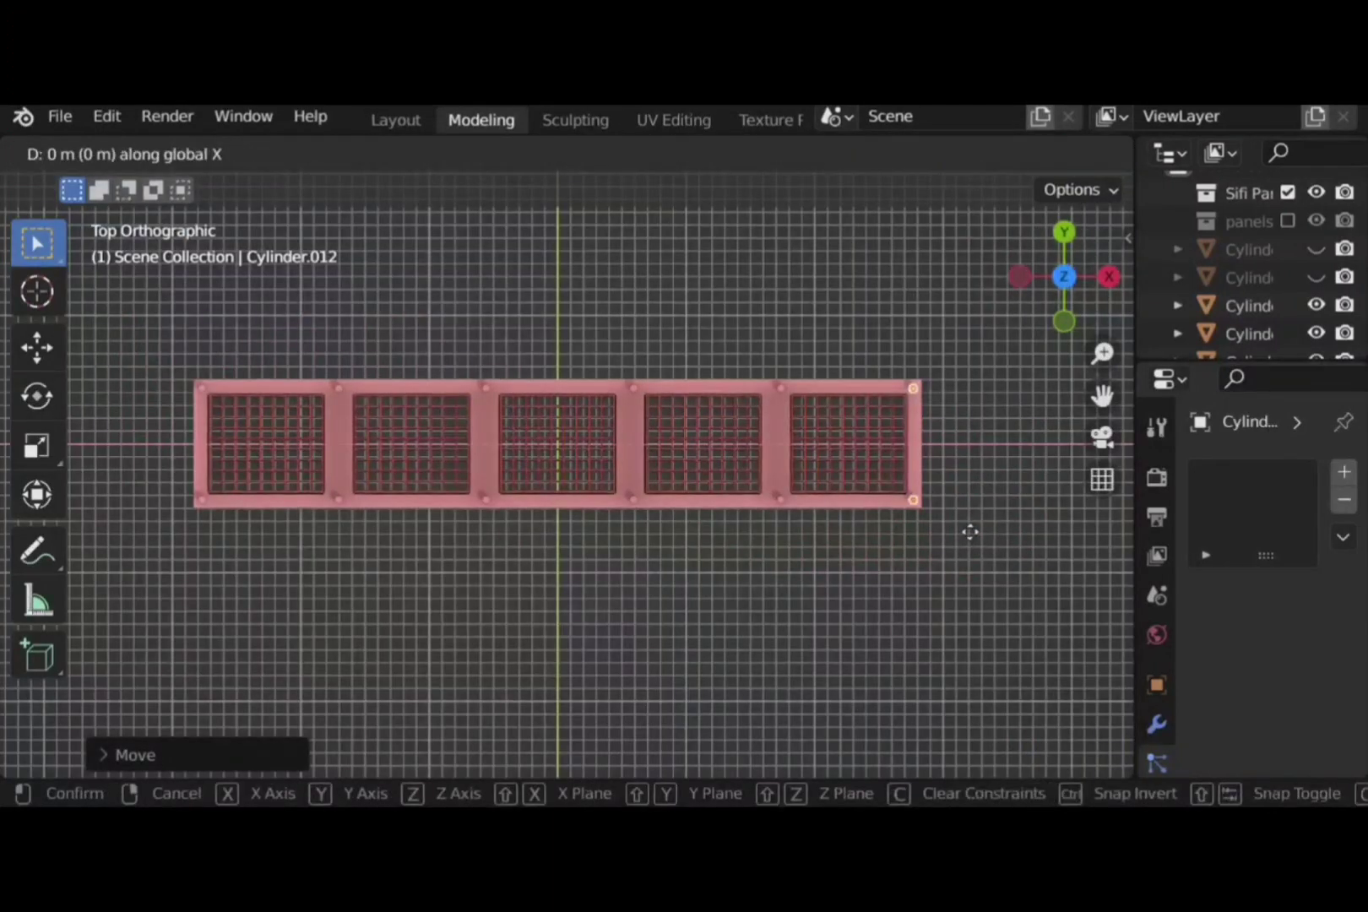
click(970, 543)
In the strip's mesh, select the divider and end-border faces beside the grids and inset them individually by about 0.05 m
middle_drag(657, 680, 296, 437)
scroll(625, 562, up, 3)
click(296, 437)
key(Tab)
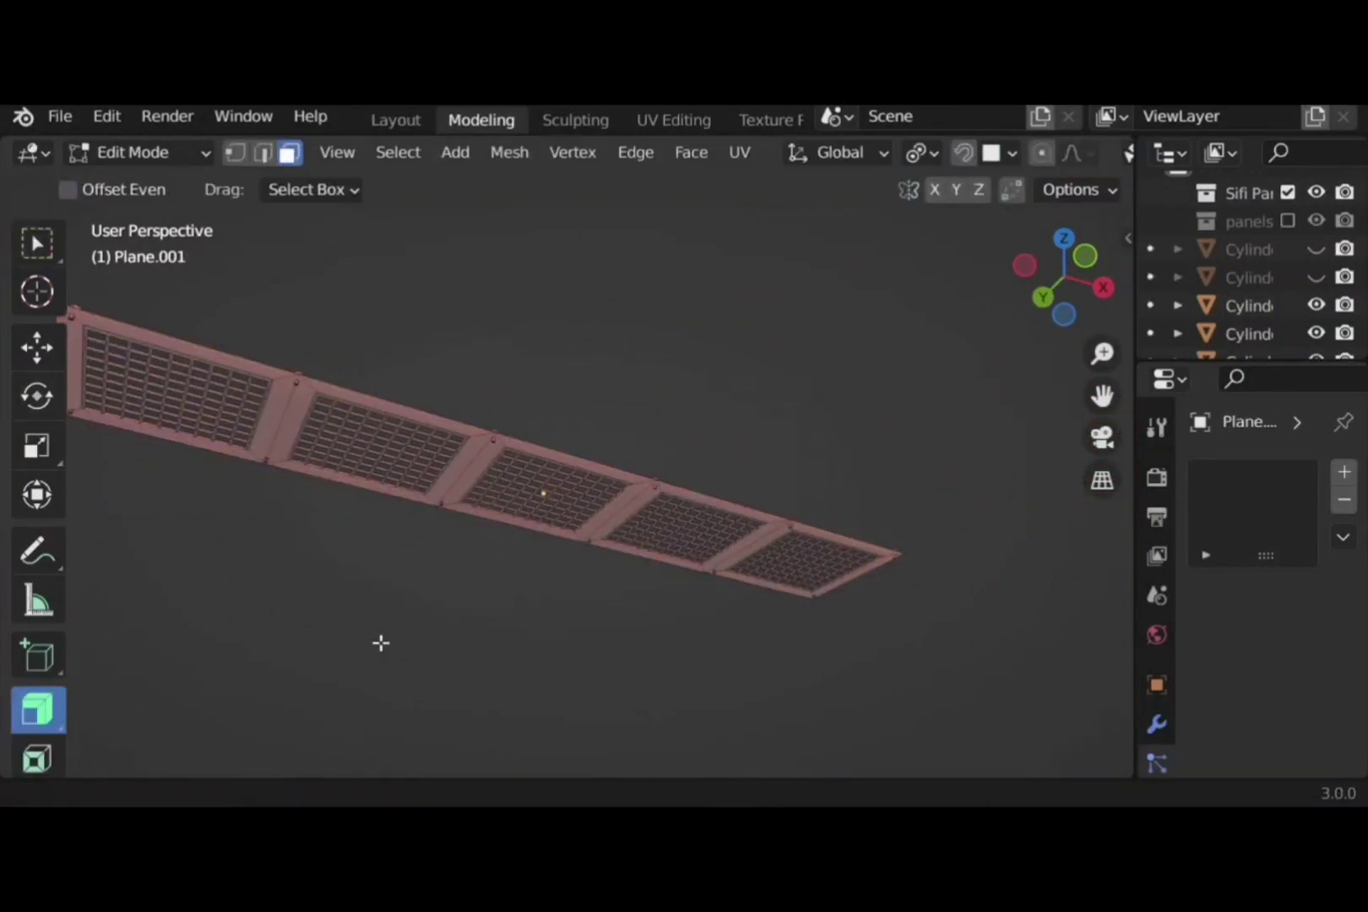
middle_drag(378, 641, 175, 343)
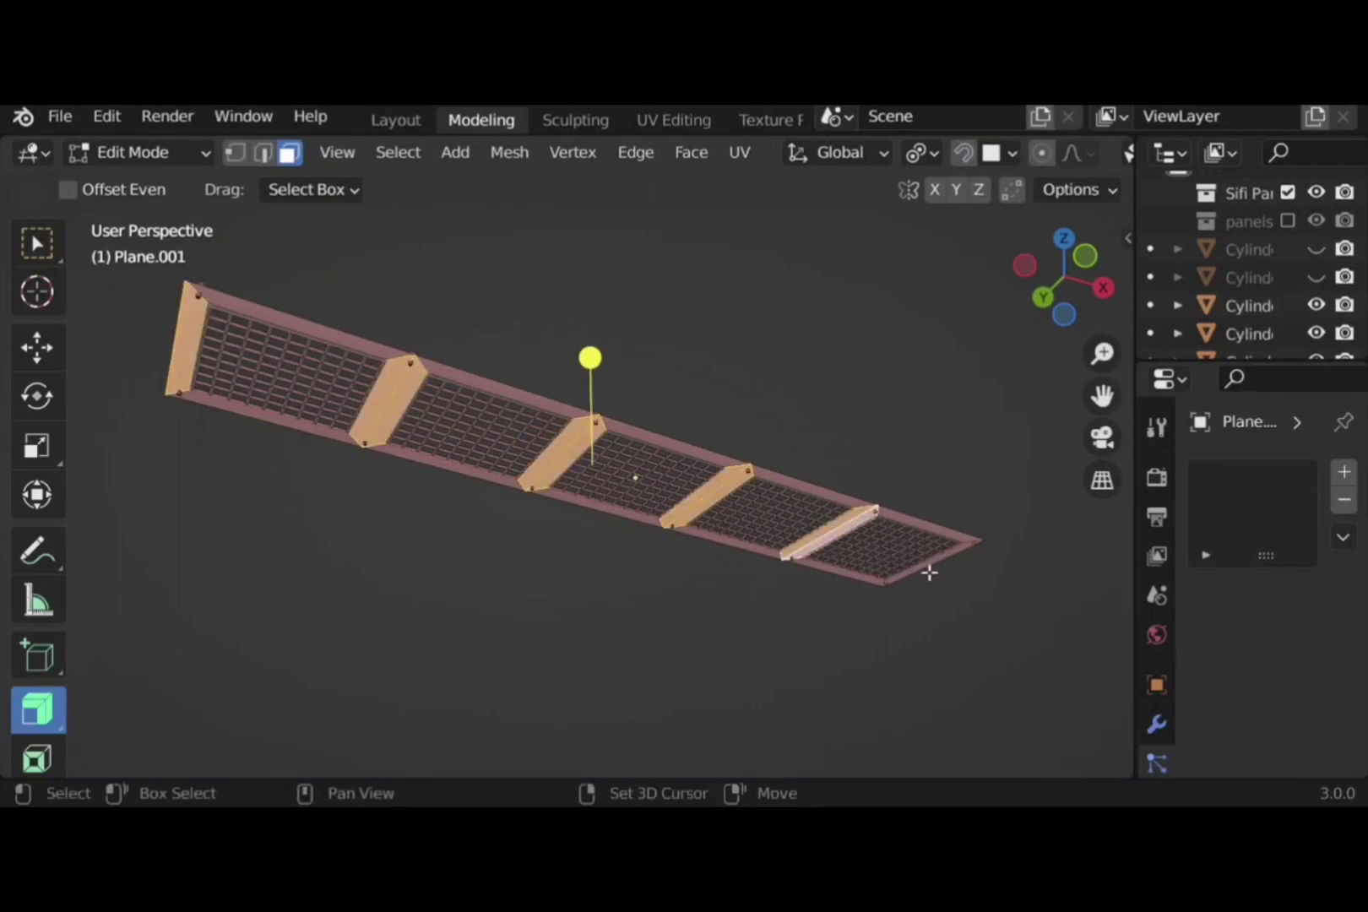
key(i)
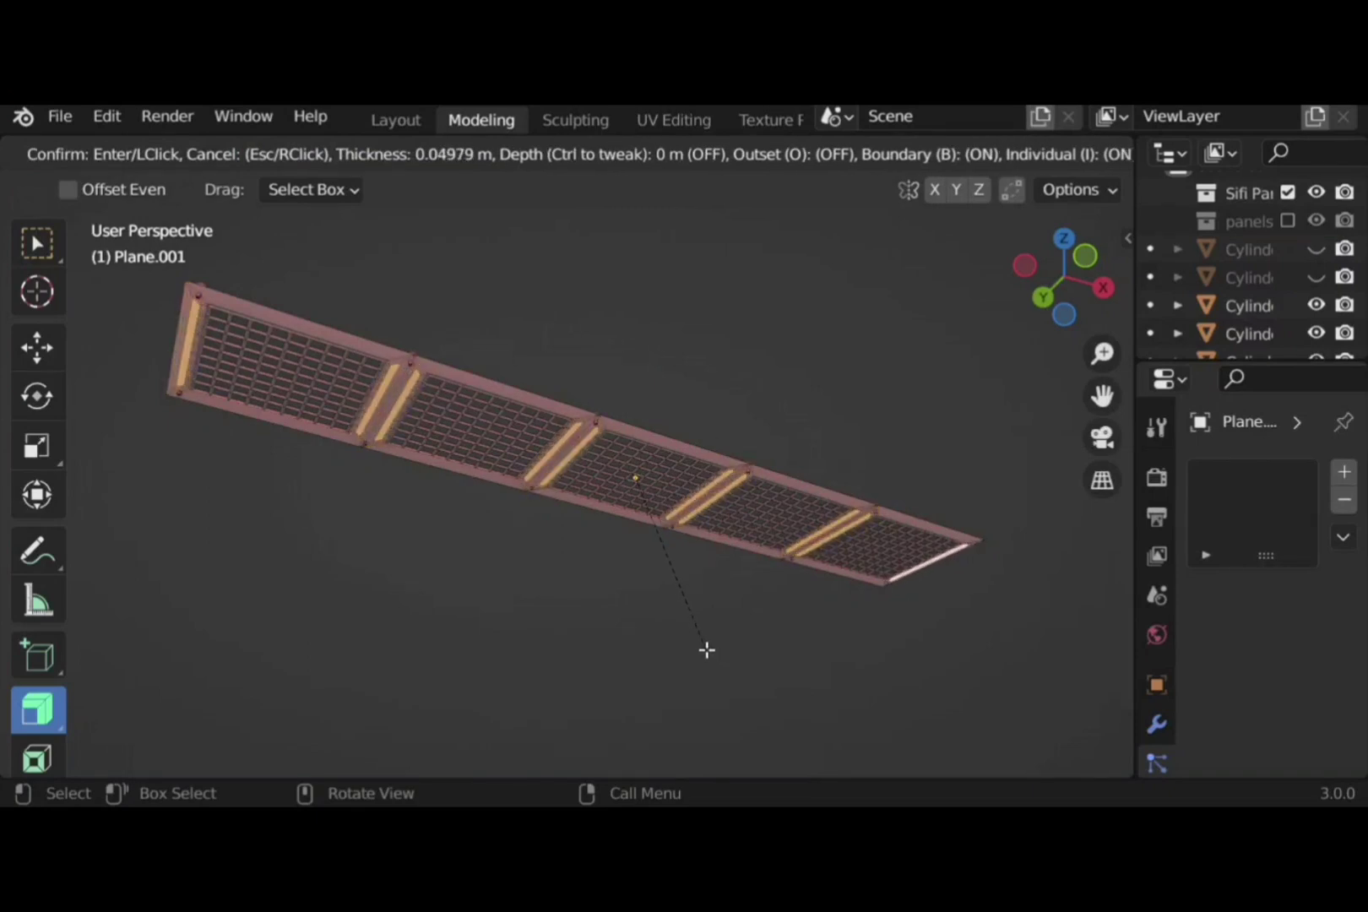
click(706, 650)
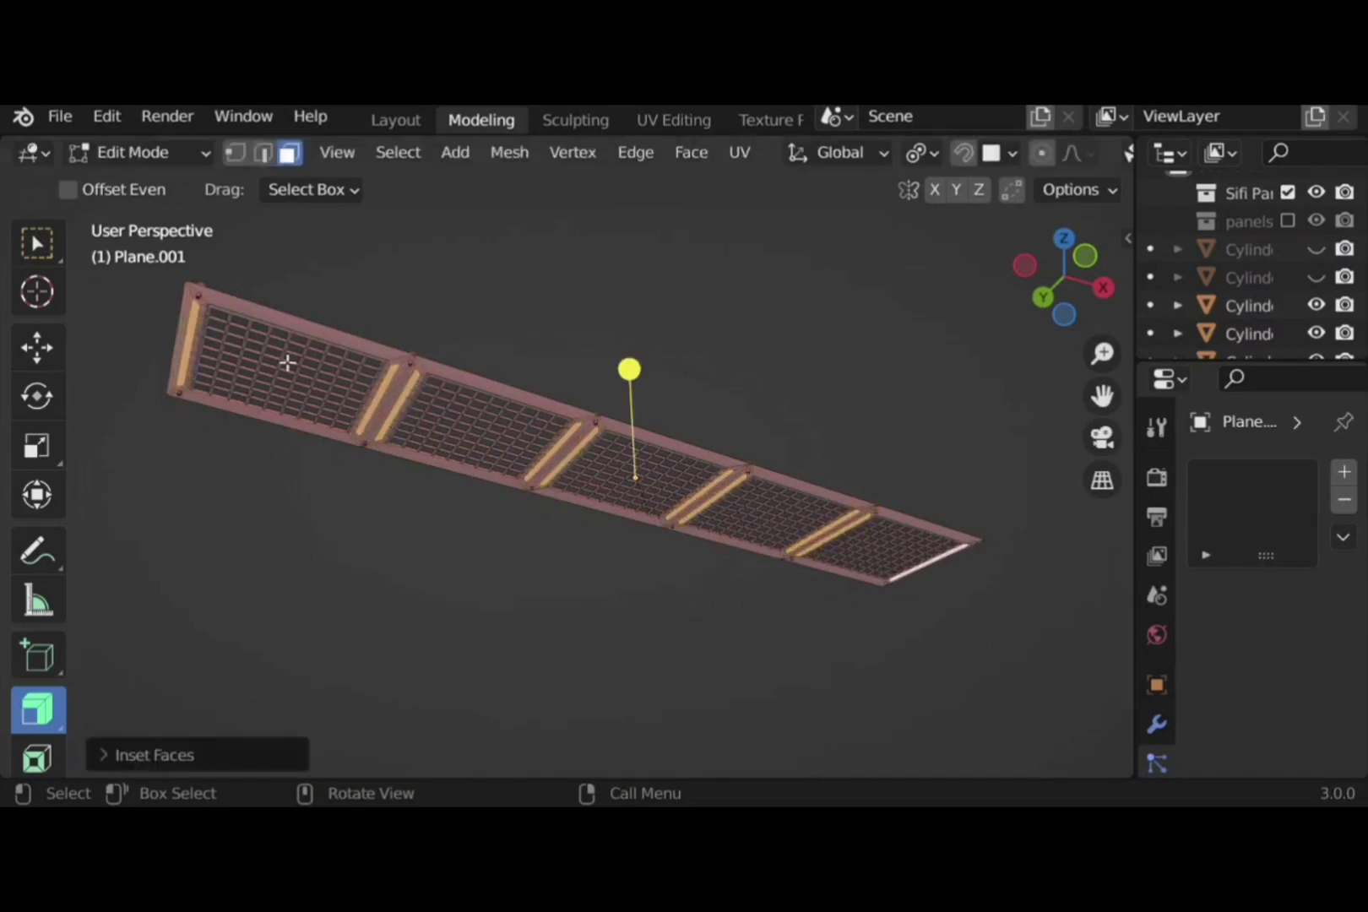
Extrude the narrow inset faces on the strip's dividers and end borders
key(e)
click(798, 443)
middle_drag(799, 442, 789, 518)
Inset the new square plane's face to form a border and subdivide the inner face into a grid
key(Tab)
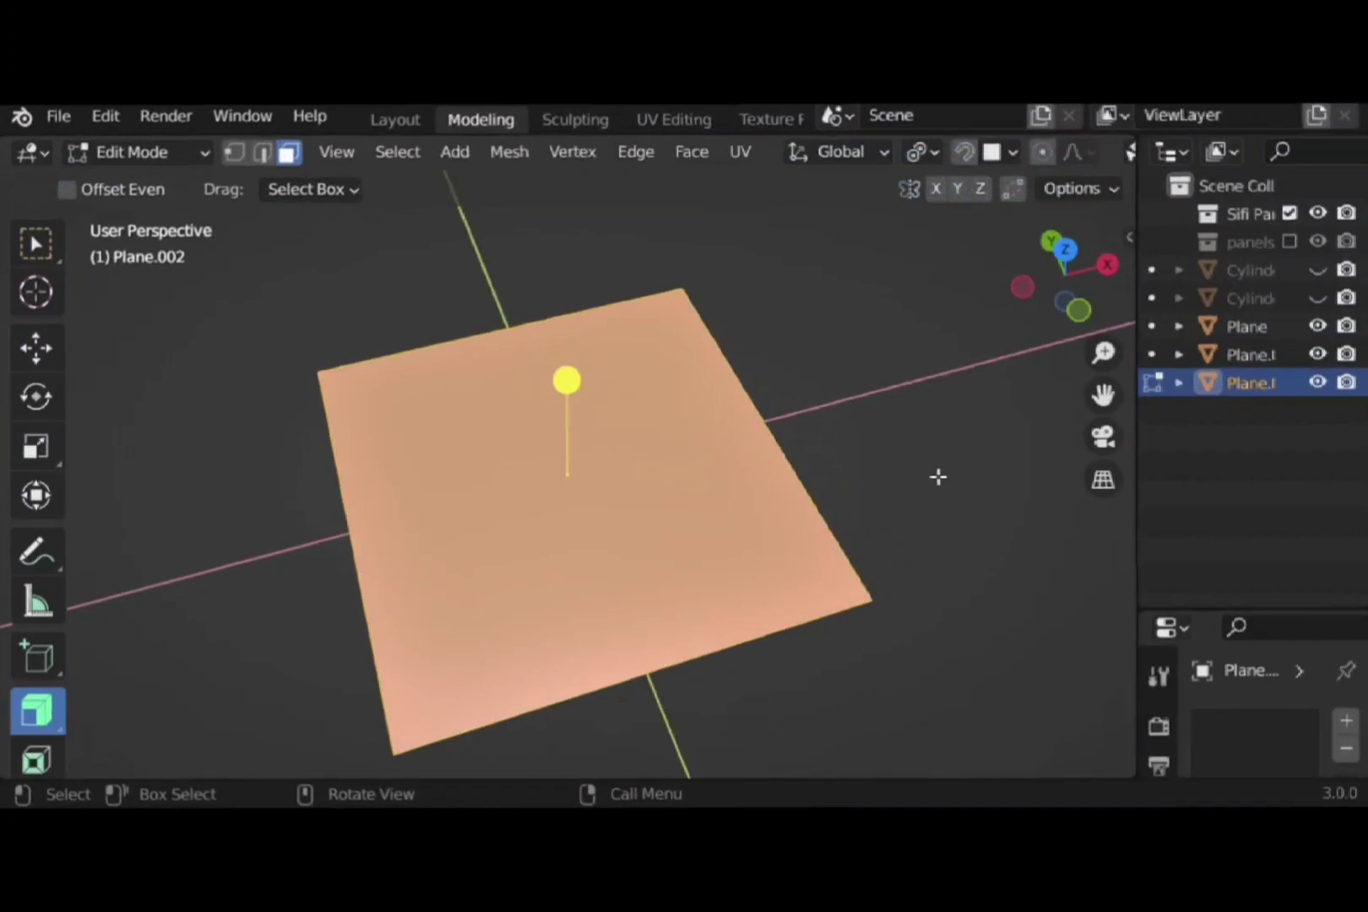
key(i)
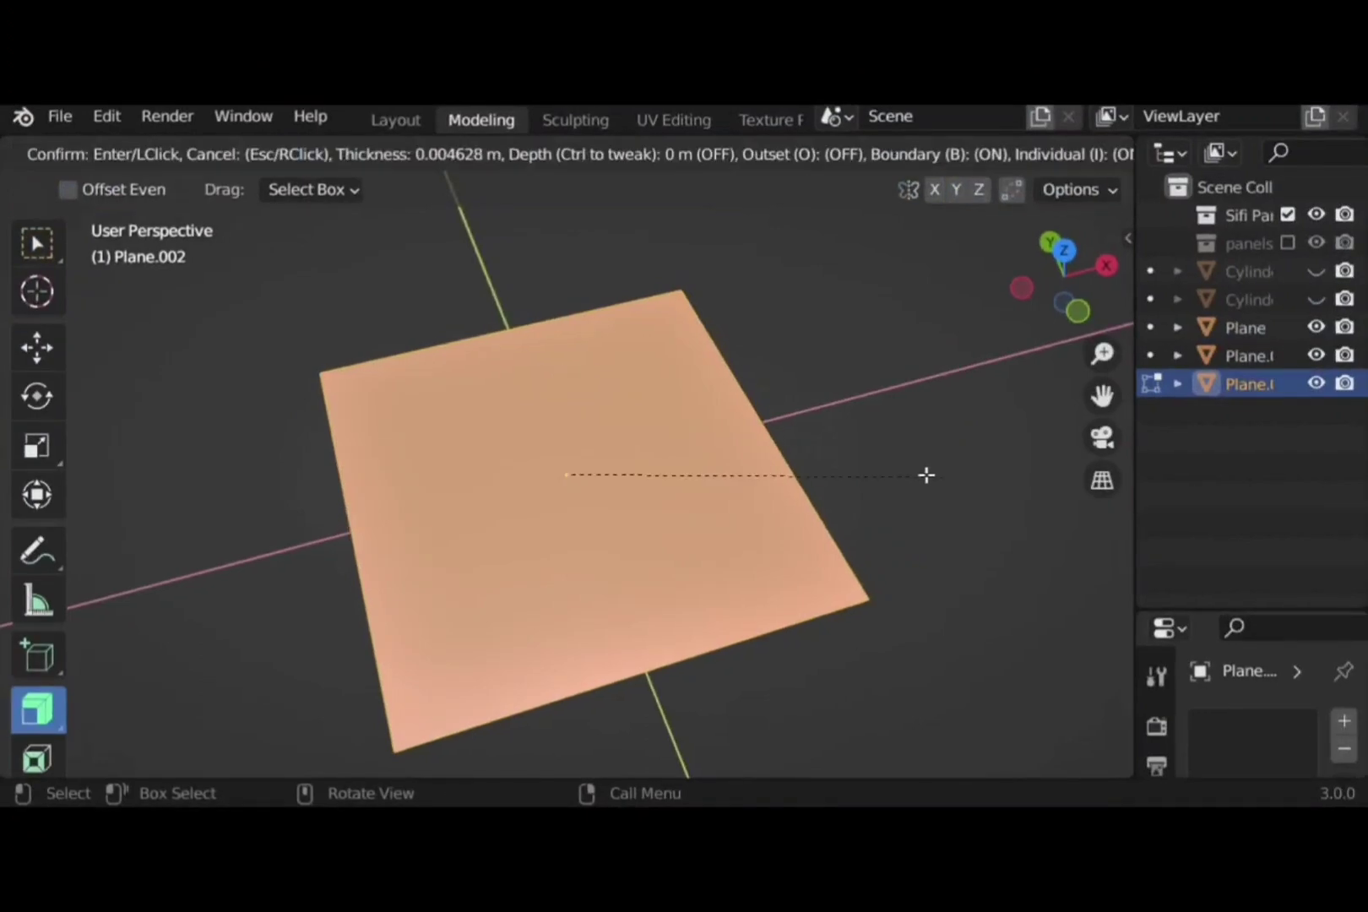
click(898, 472)
right_click(897, 427)
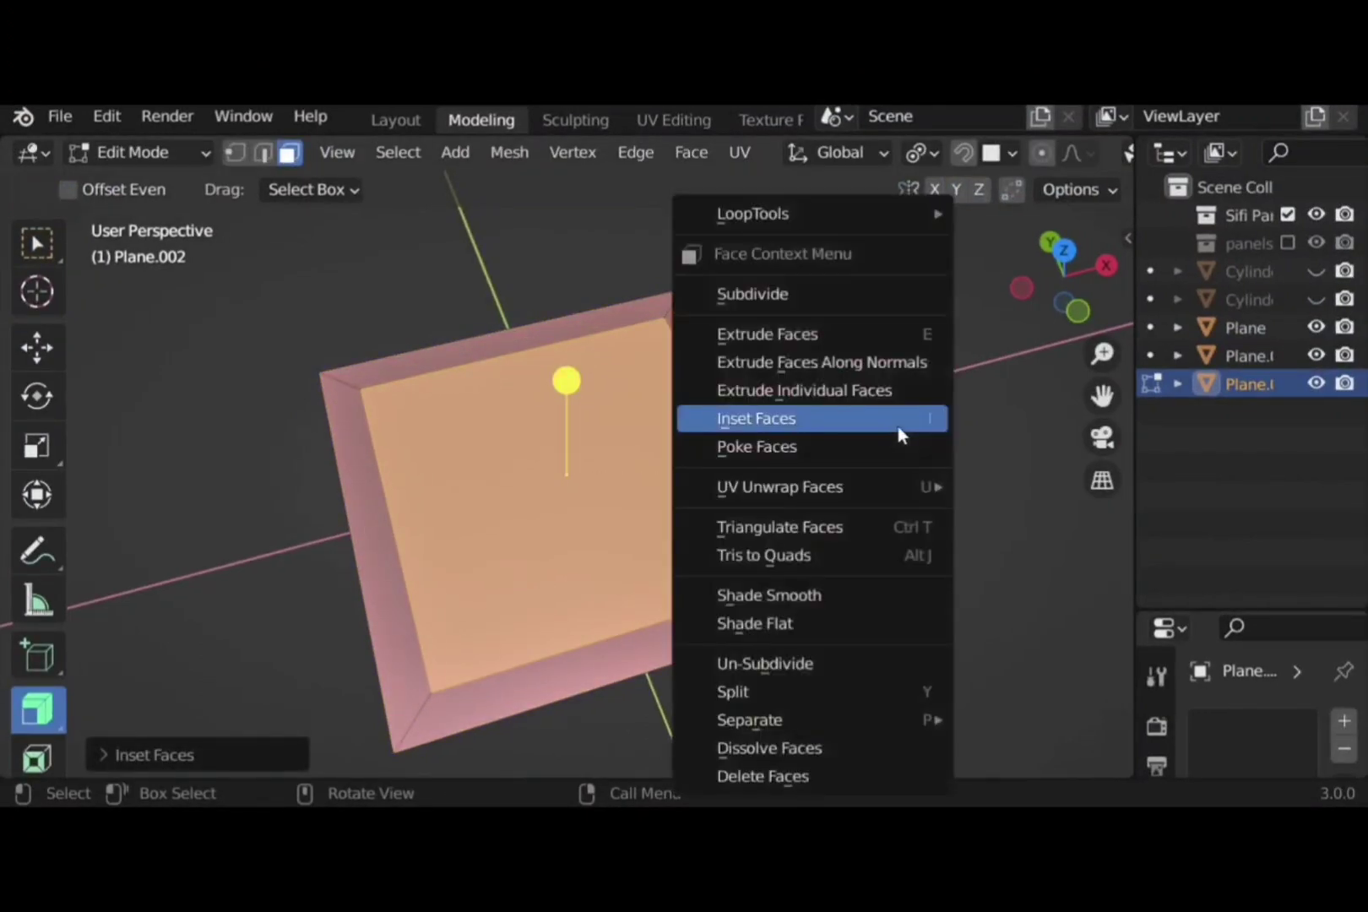
click(863, 296)
click(203, 754)
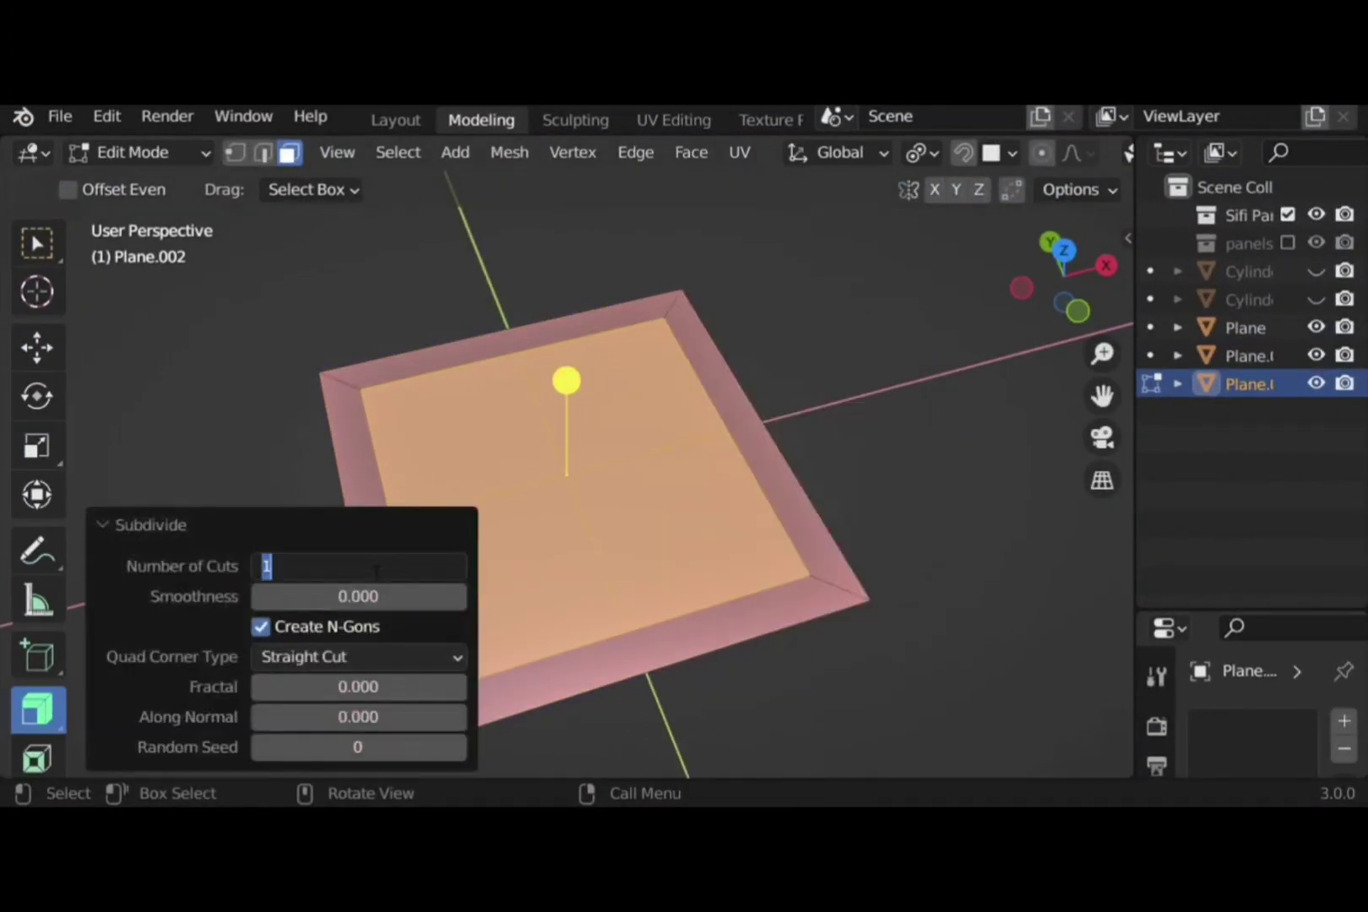
click(152, 524)
Triangulate the subdivided inner faces of the square panel and poke them
click(688, 153)
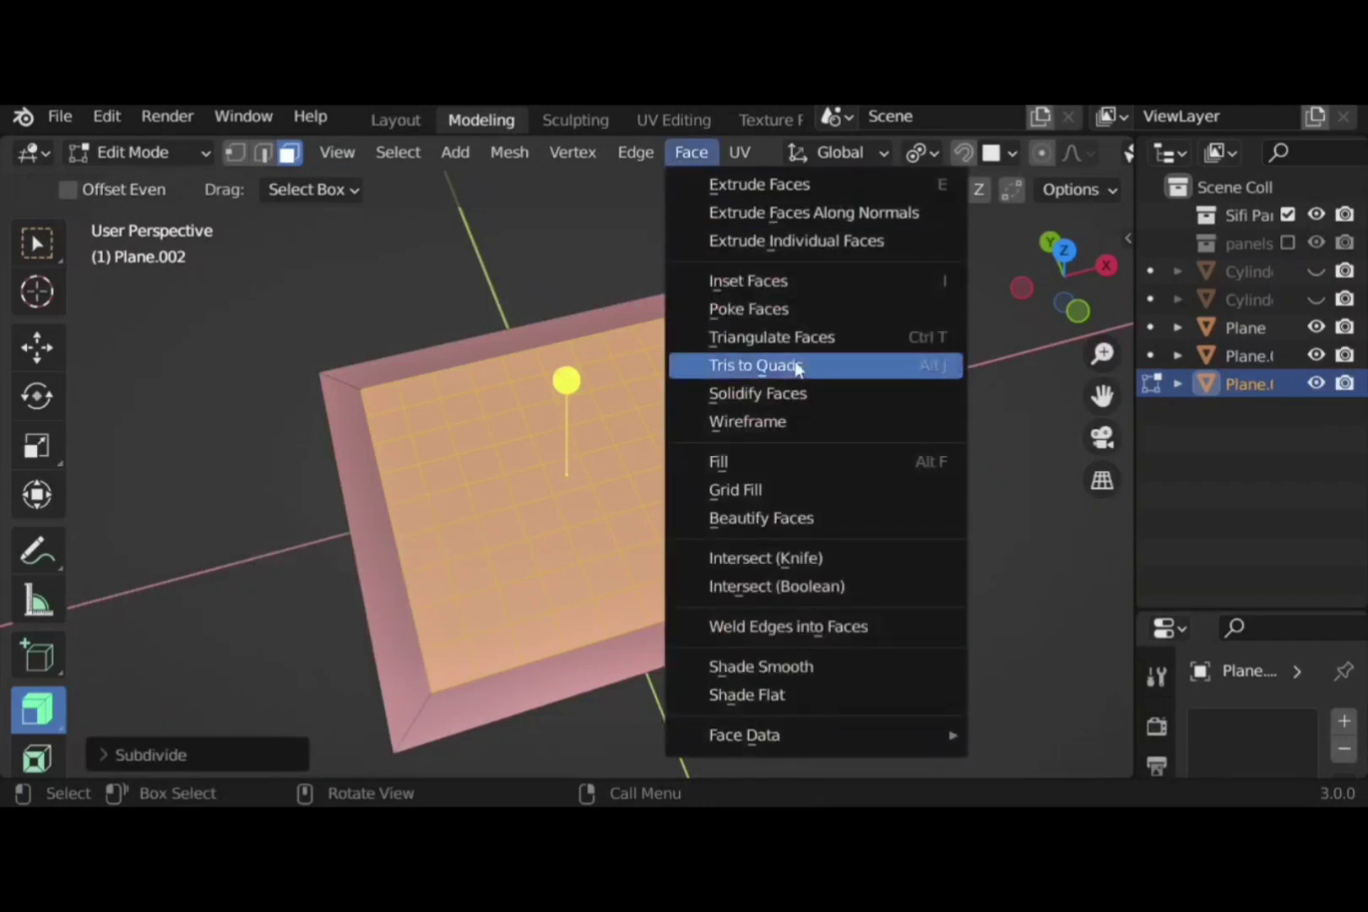
click(807, 337)
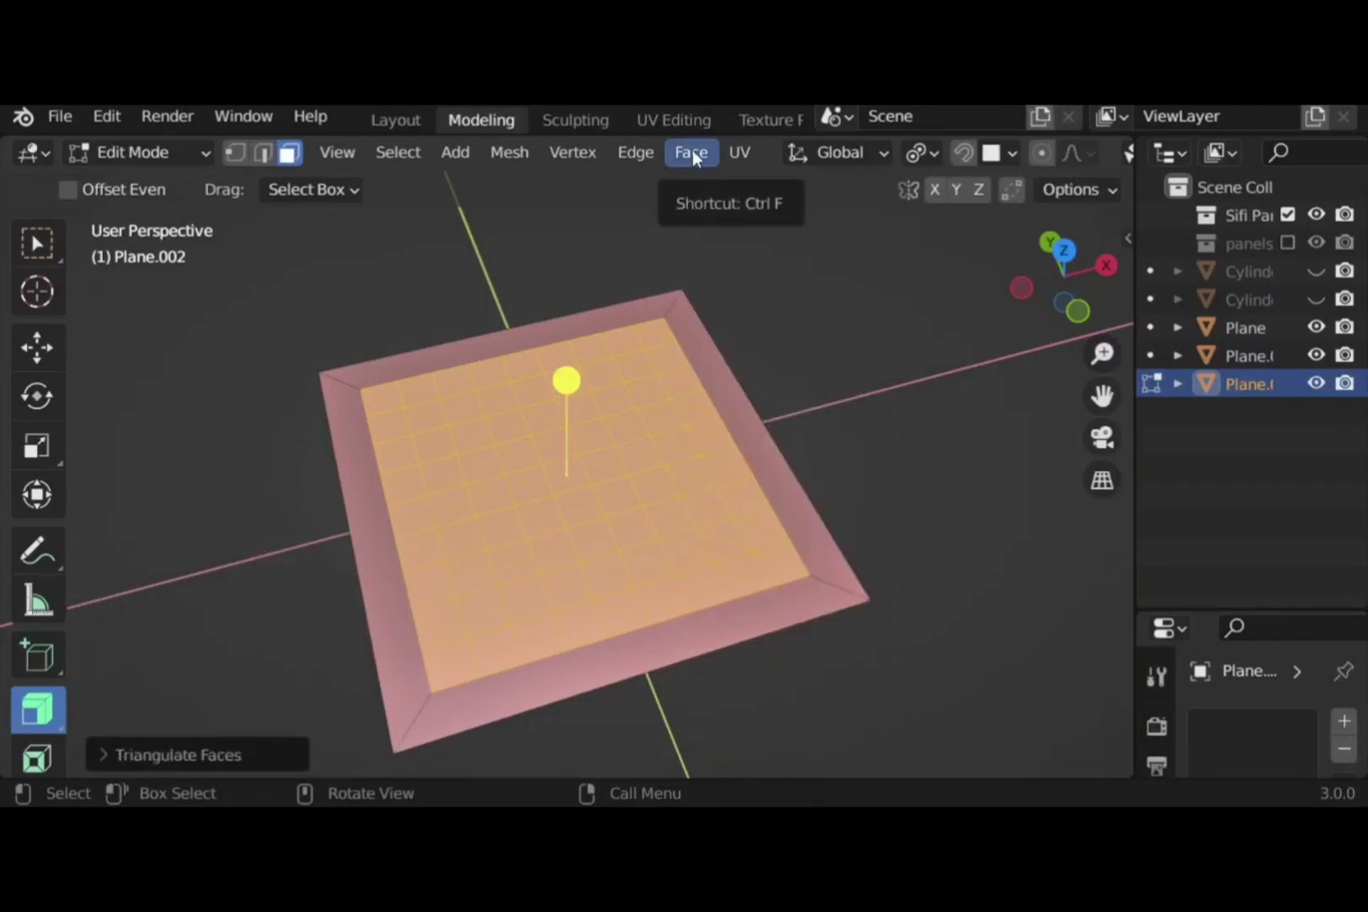
click(692, 152)
click(811, 309)
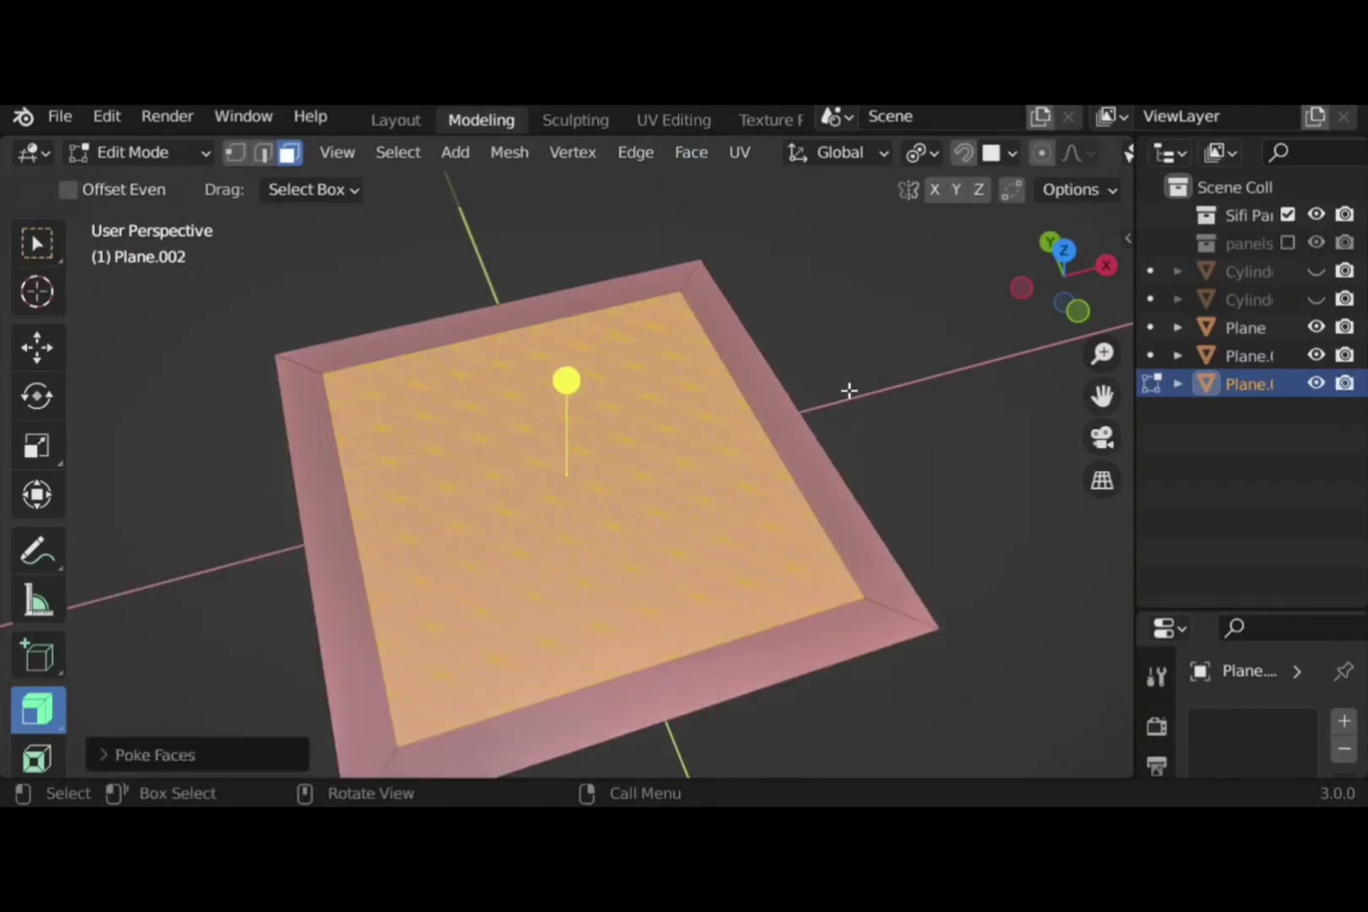
middle_drag(848, 390, 652, 494)
Apply Tris to Quads to the poked inner faces twice, triangulate them once more and convert them back to quads
click(695, 156)
click(817, 372)
click(709, 159)
click(791, 372)
click(690, 160)
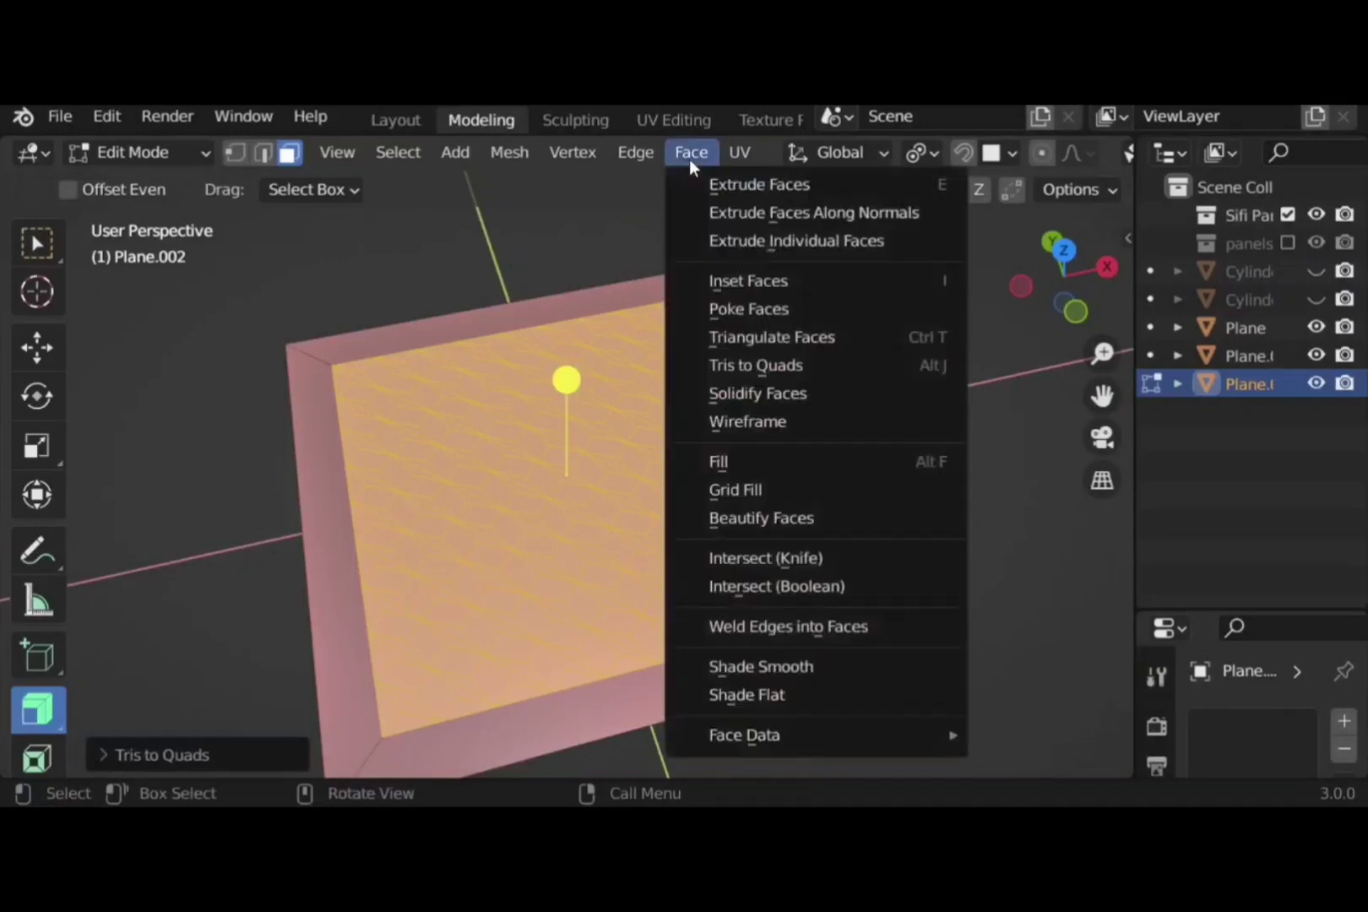
click(805, 337)
click(691, 152)
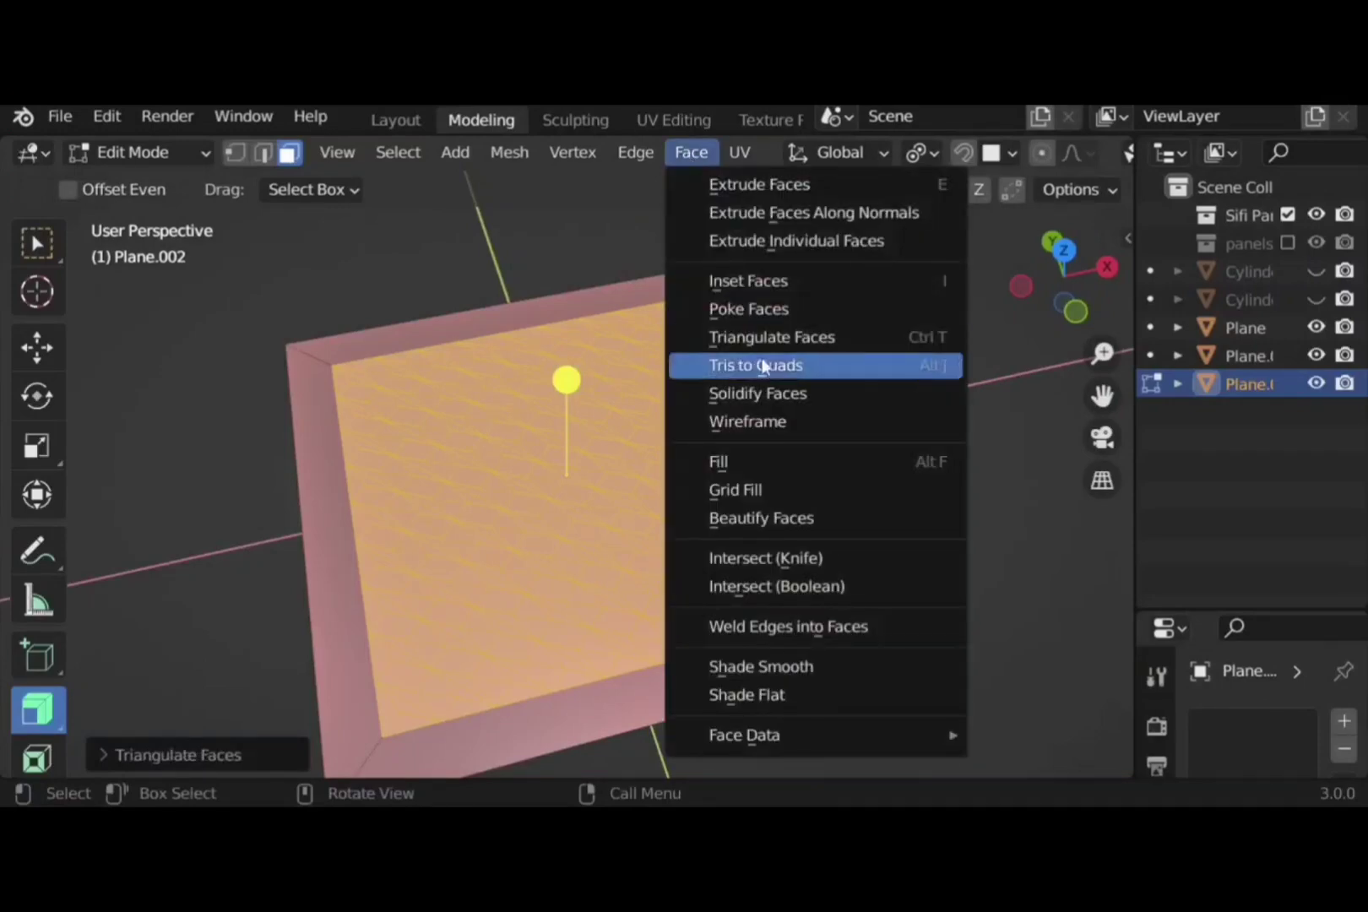
click(774, 365)
Turn the square panel's inner faces into a wireframe lattice with a thickness below 0.02 m
click(690, 152)
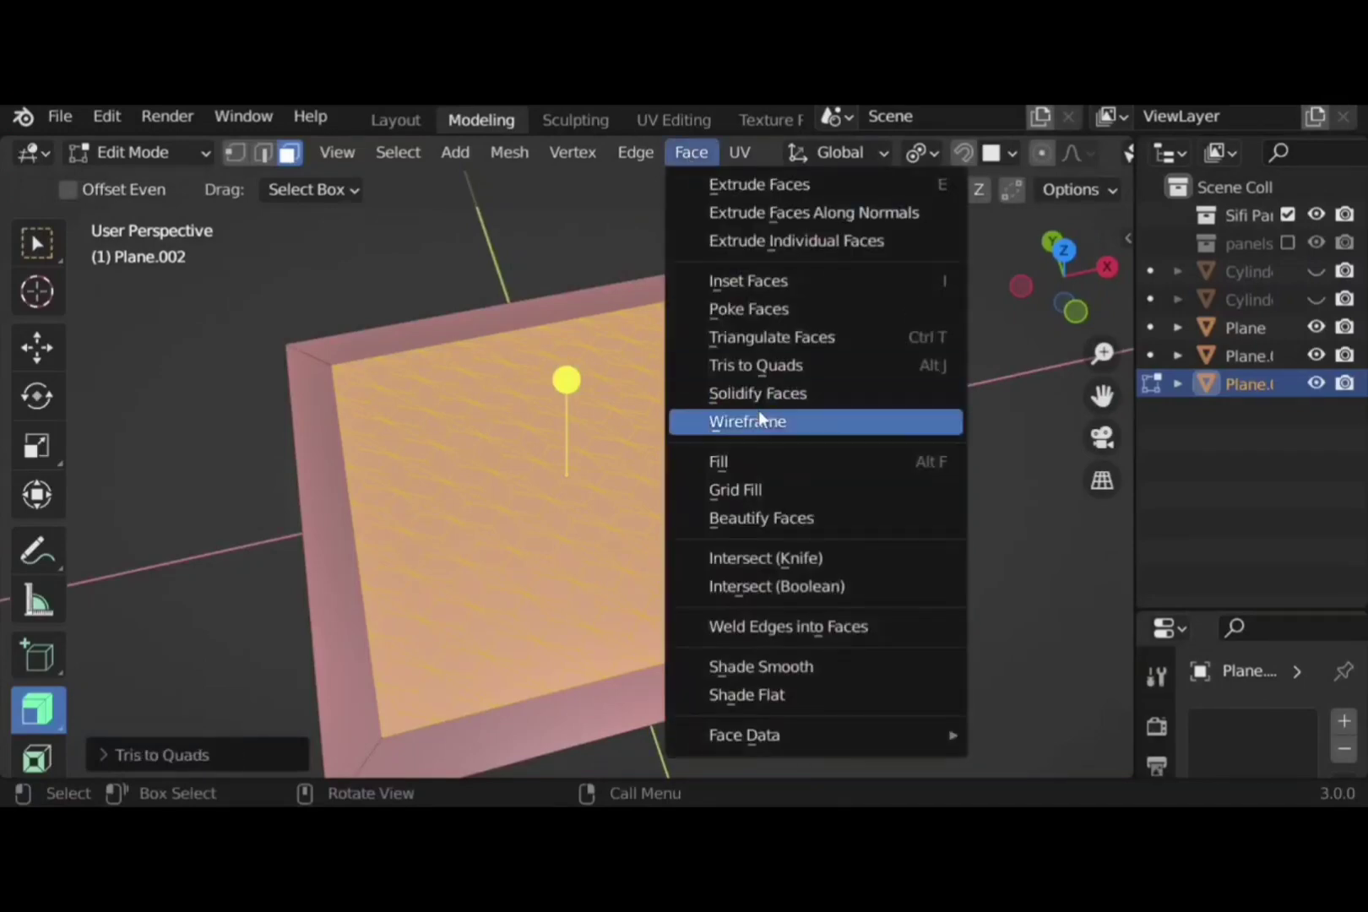
click(733, 422)
middle_drag(733, 421, 724, 488)
scroll(724, 488, up, 2)
click(212, 751)
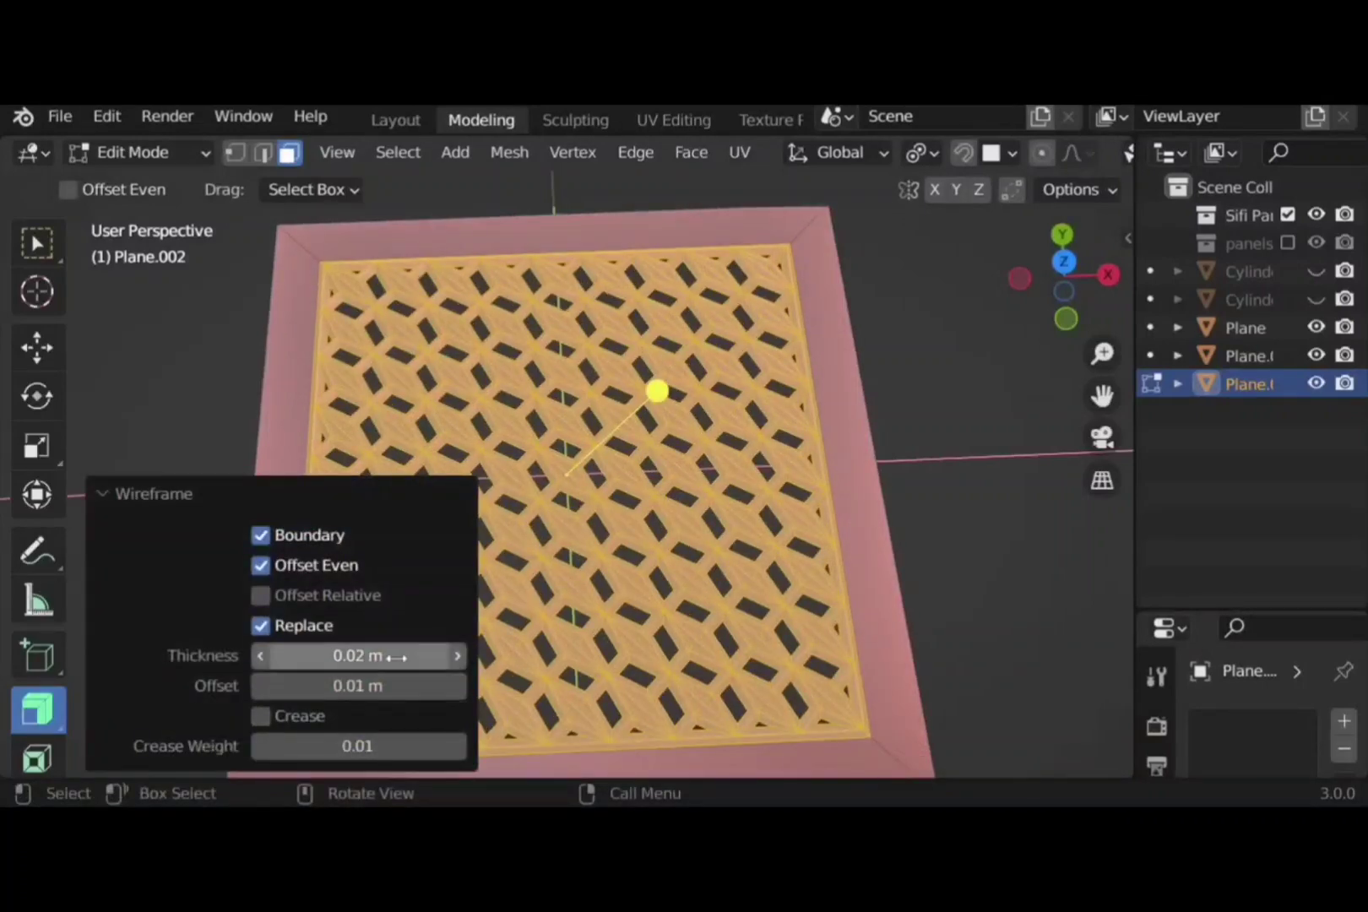
click(398, 656)
key(Return)
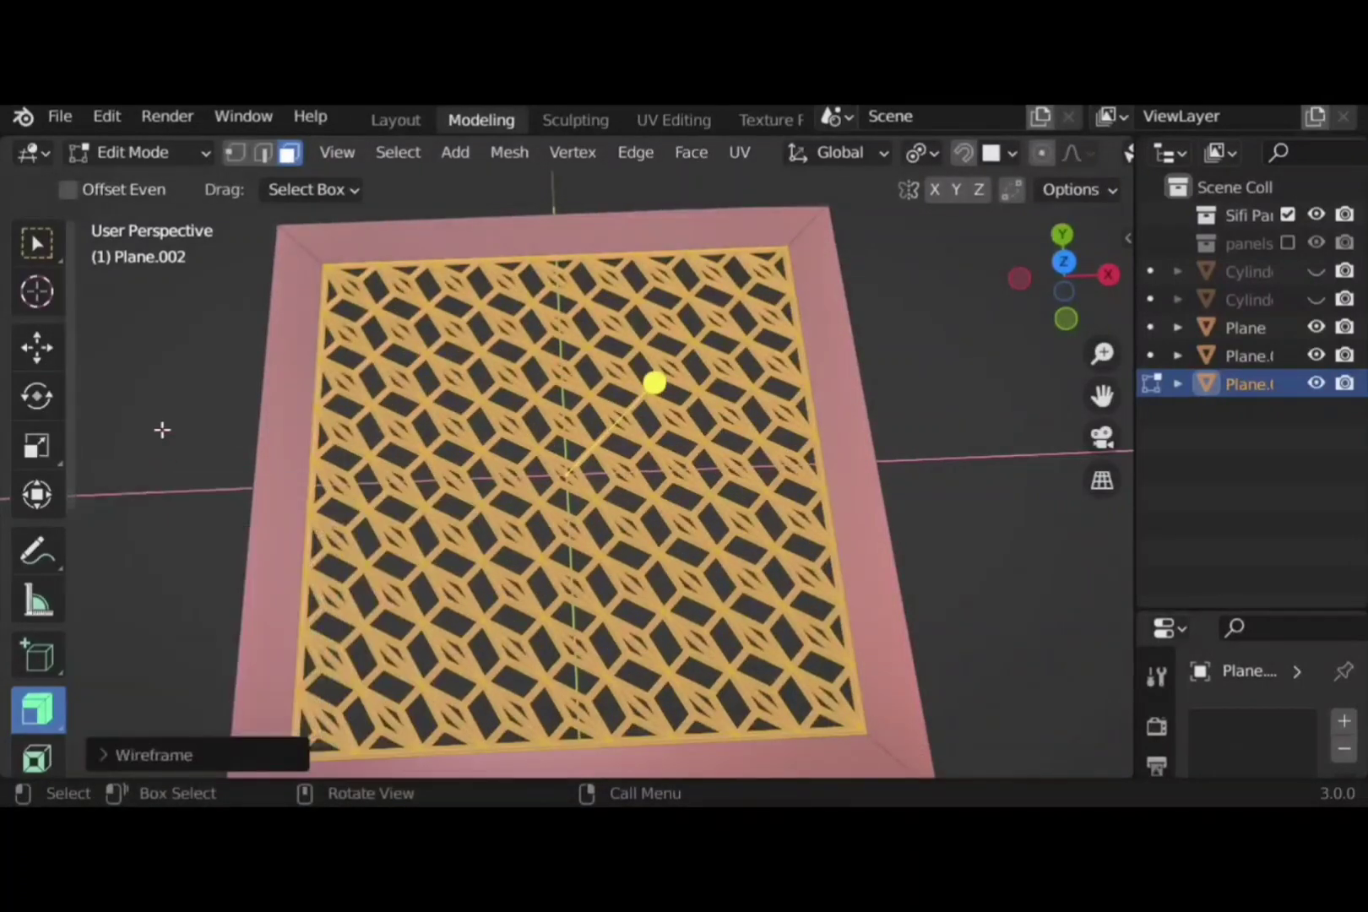
key(alt+a)
middle_drag(855, 552, 872, 521)
key(Tab)
scroll(871, 515, down, 2)
click(901, 483)
scroll(901, 482, up, 1)
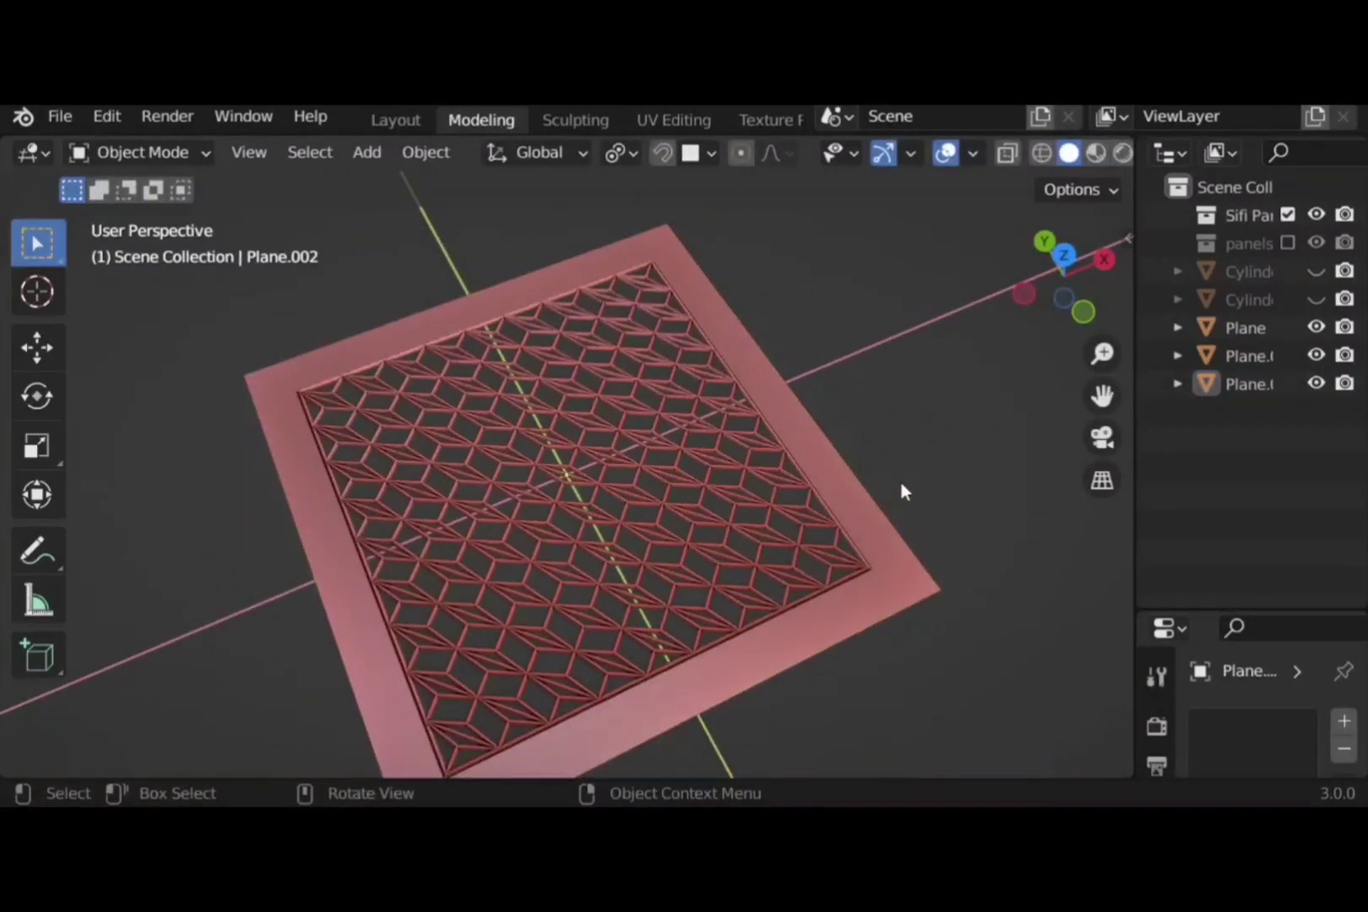
Select the four border faces around the lattice and extrude them into a raised frame
click(849, 480)
key(Tab)
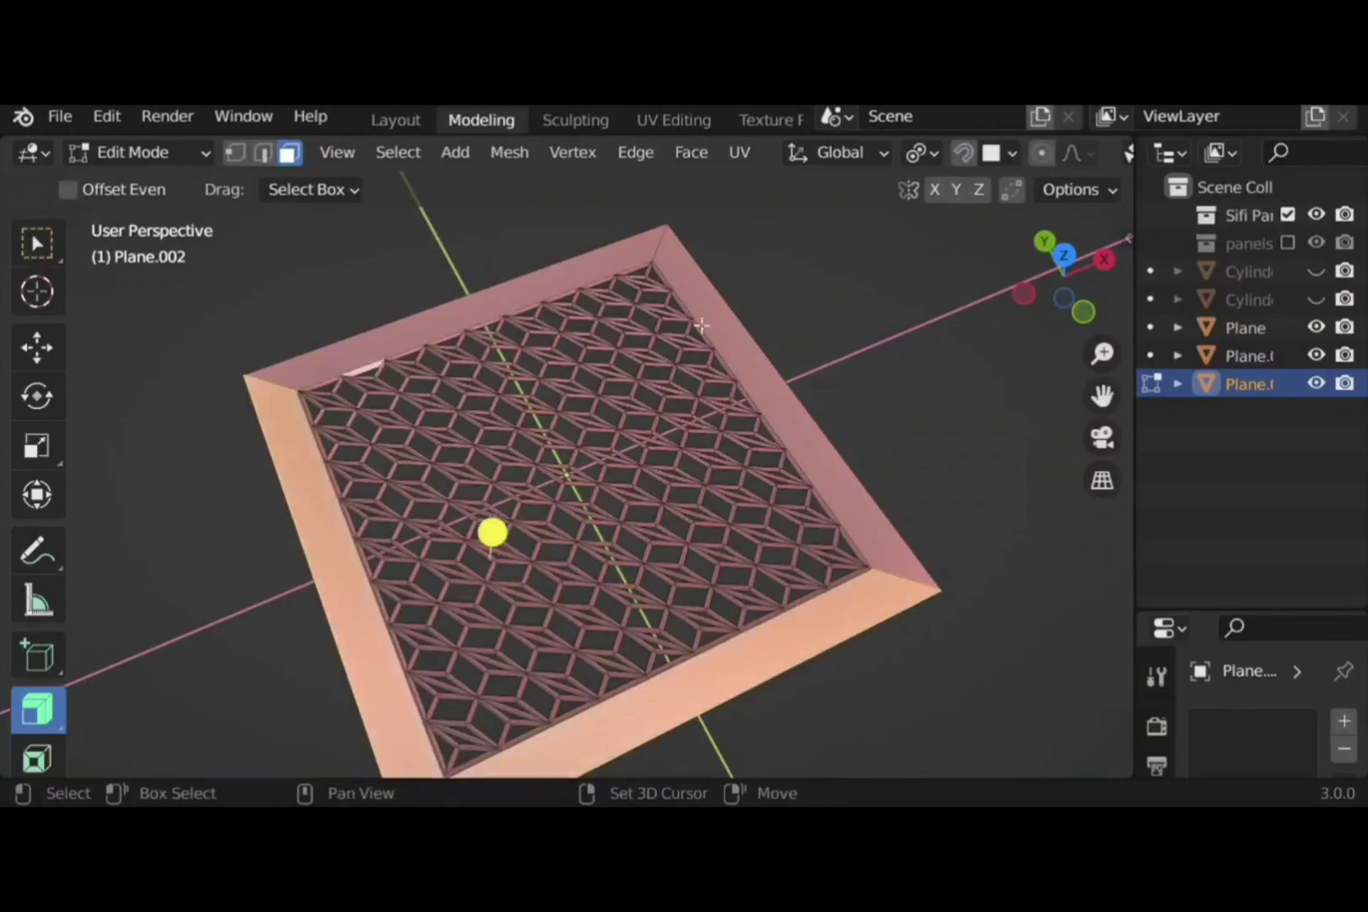
shift+click(764, 371)
shift+click(705, 663)
shift+click(408, 684)
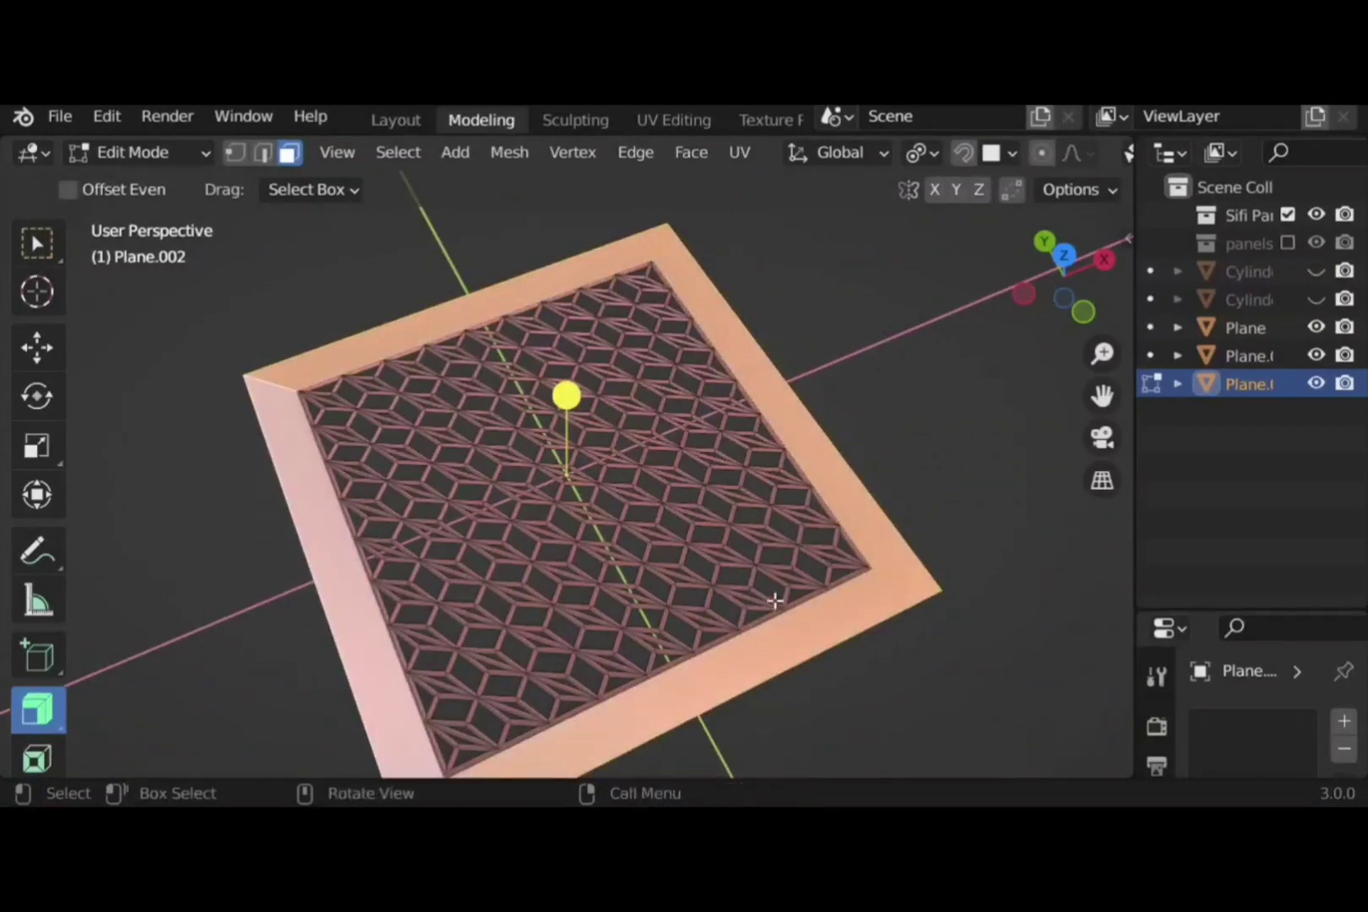
scroll(840, 659, down, 1)
key(e)
click(837, 646)
Inset the four frame faces individually and extrude them about 0.05 m inward to form grooves
key(i)
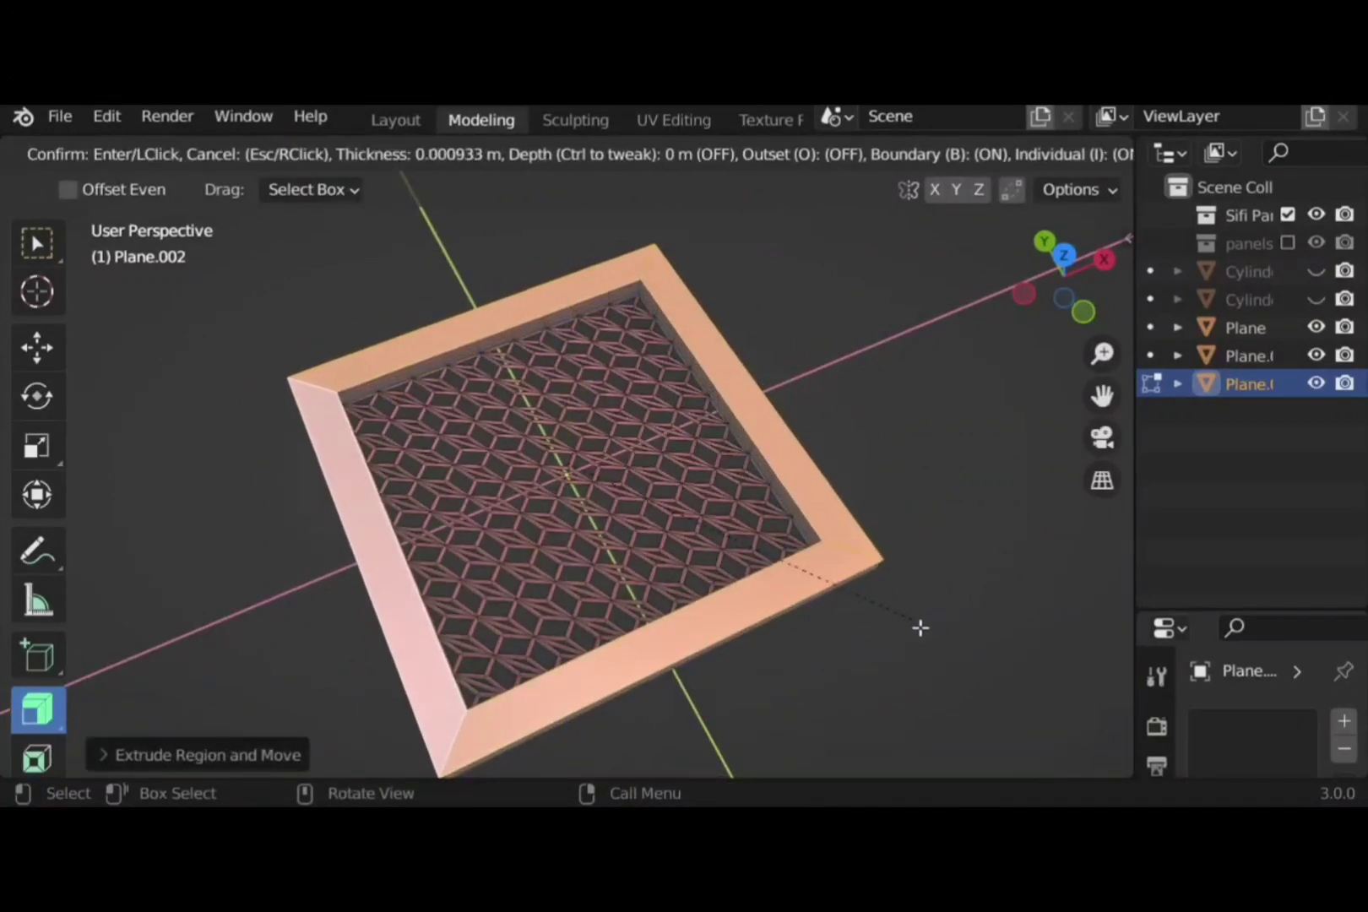
click(916, 632)
key(e)
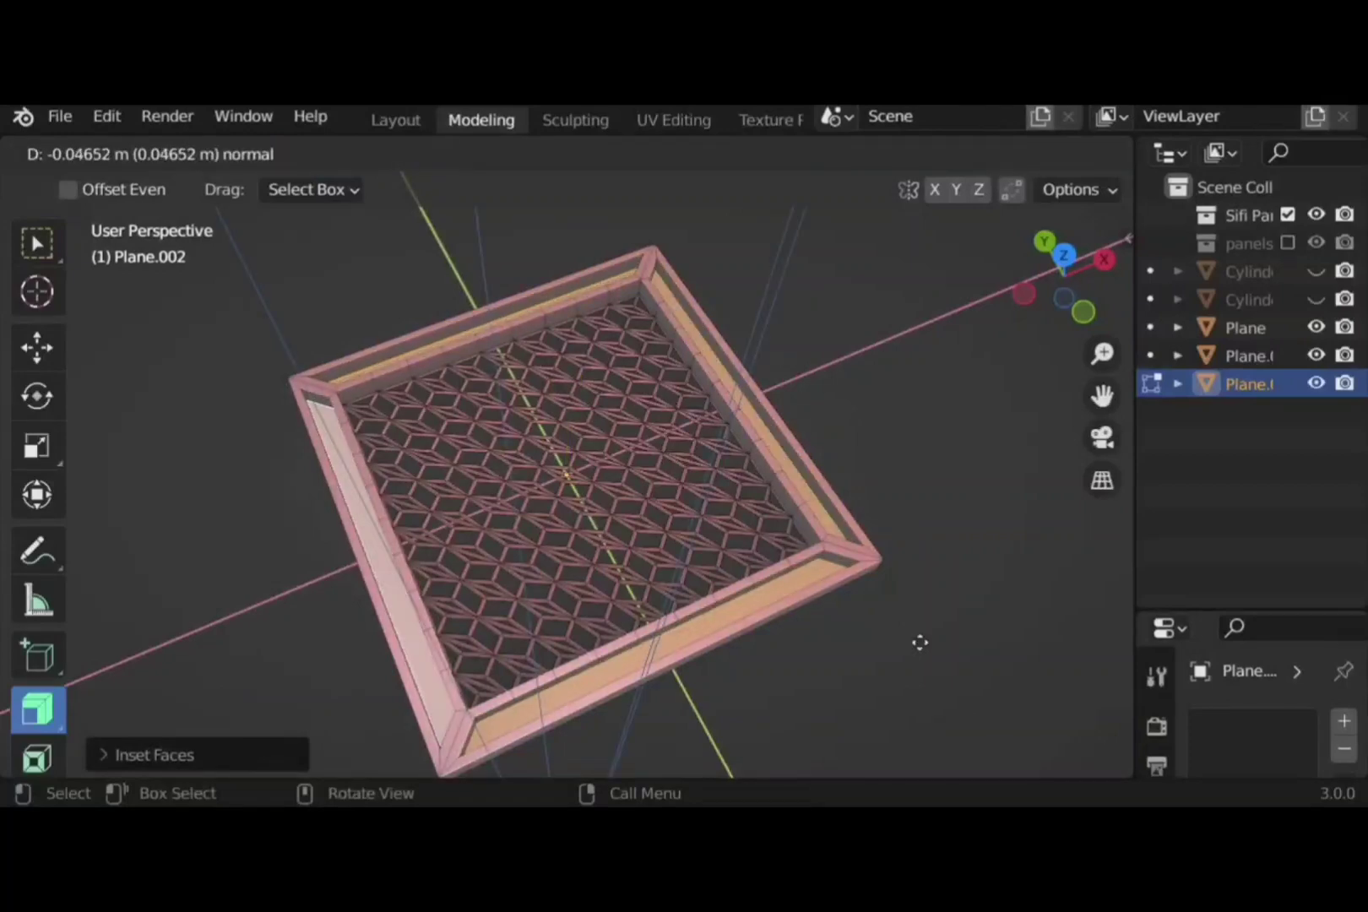
click(919, 641)
key(Tab)
Hide the X and Y axis lines in the viewport overlays
middle_drag(966, 418, 583, 422)
click(944, 497)
click(973, 154)
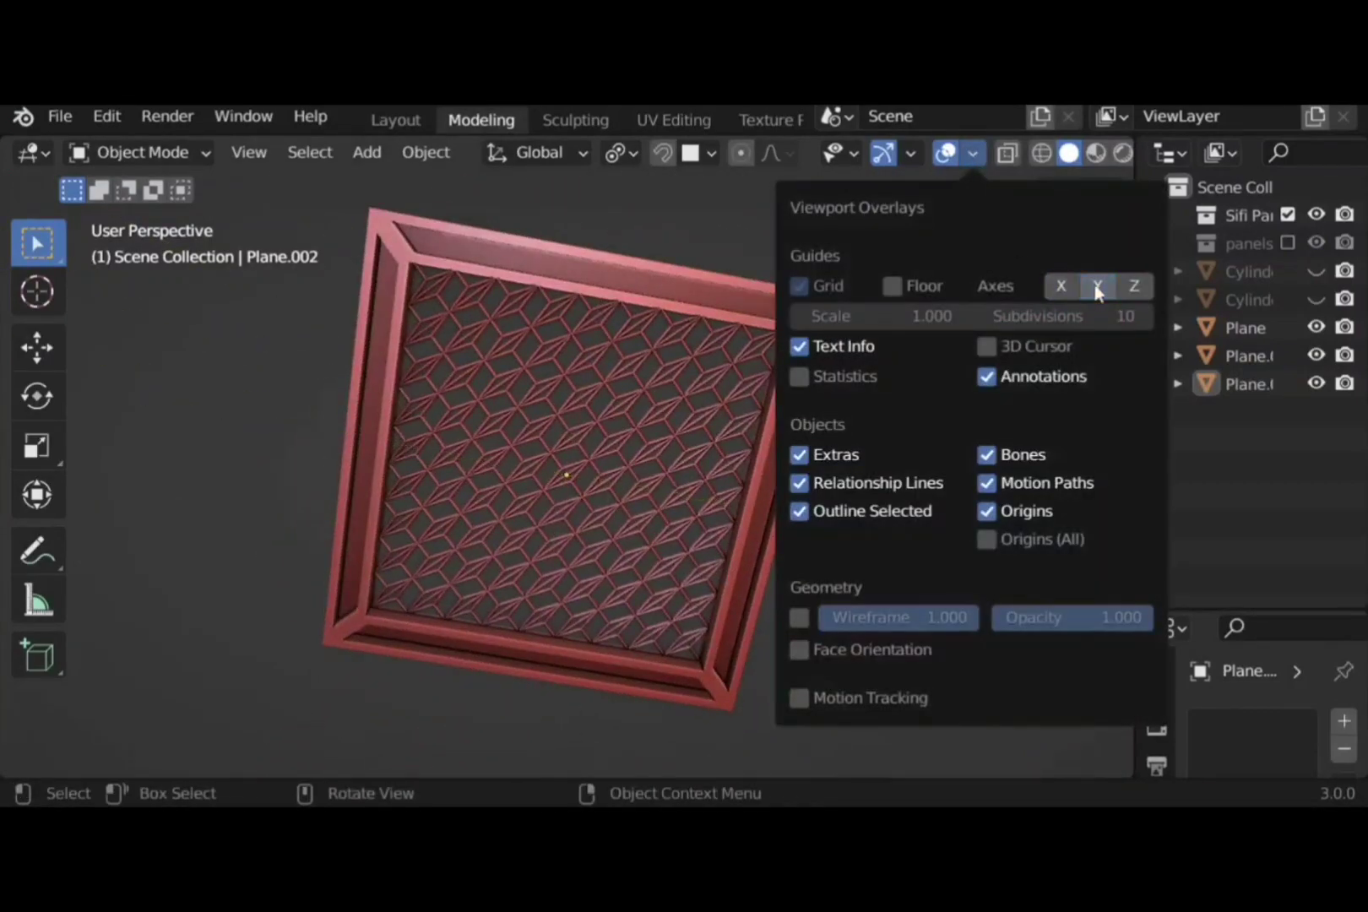
middle_drag(744, 440, 720, 507)
scroll(721, 507, up, 3)
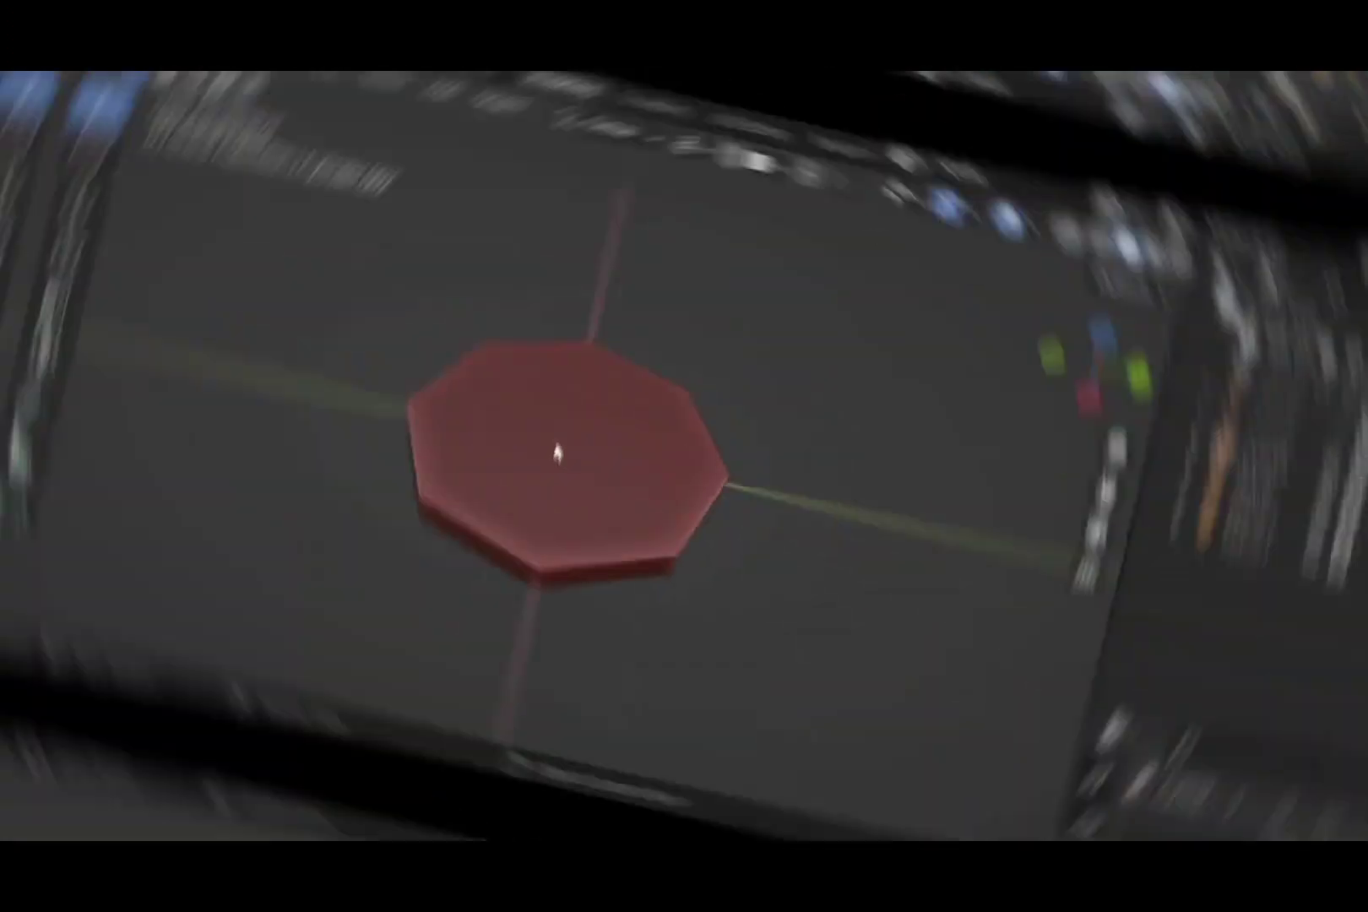
Hide the viewport axis lines and inset the octagonal cylinder's cap face down to a small central octagon
click(973, 155)
middle_drag(550, 480, 879, 455)
click(641, 537)
key(Tab)
click(32, 257)
key(i)
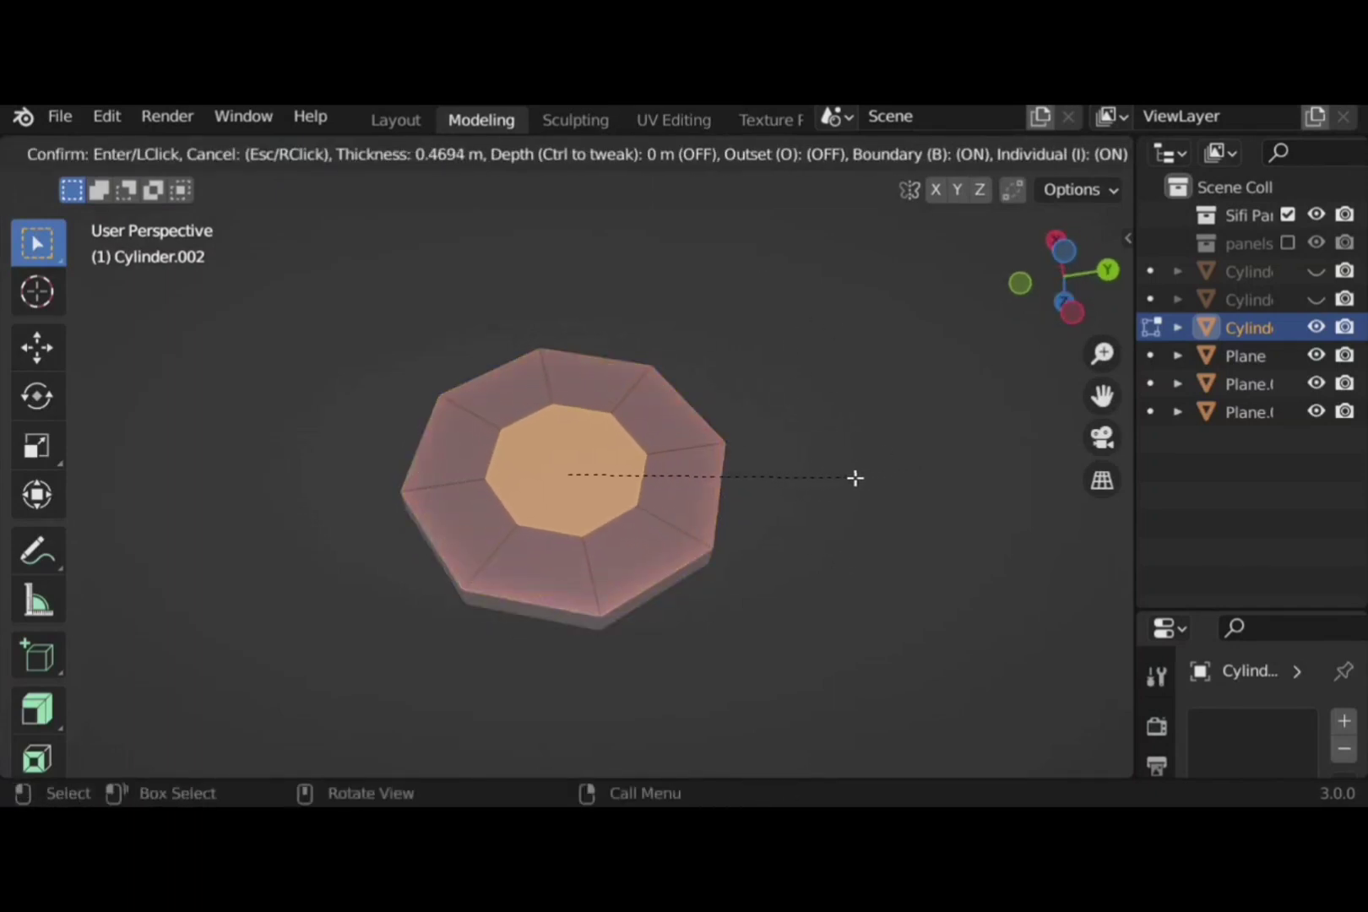
click(844, 490)
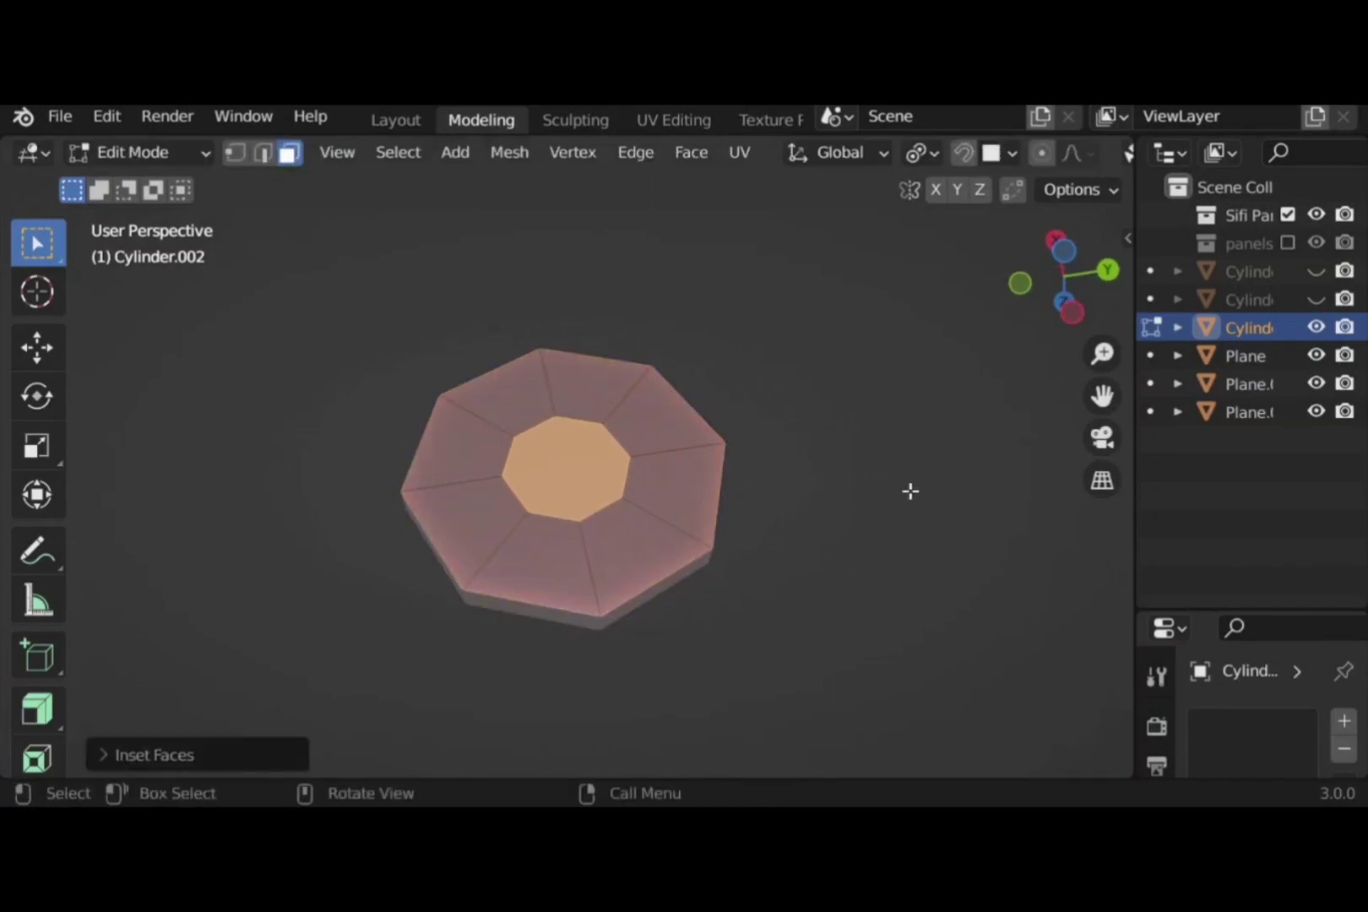
Select the ring of eight segment faces around the central octagon
click(672, 416)
shift+click(506, 549)
shift+click(452, 485)
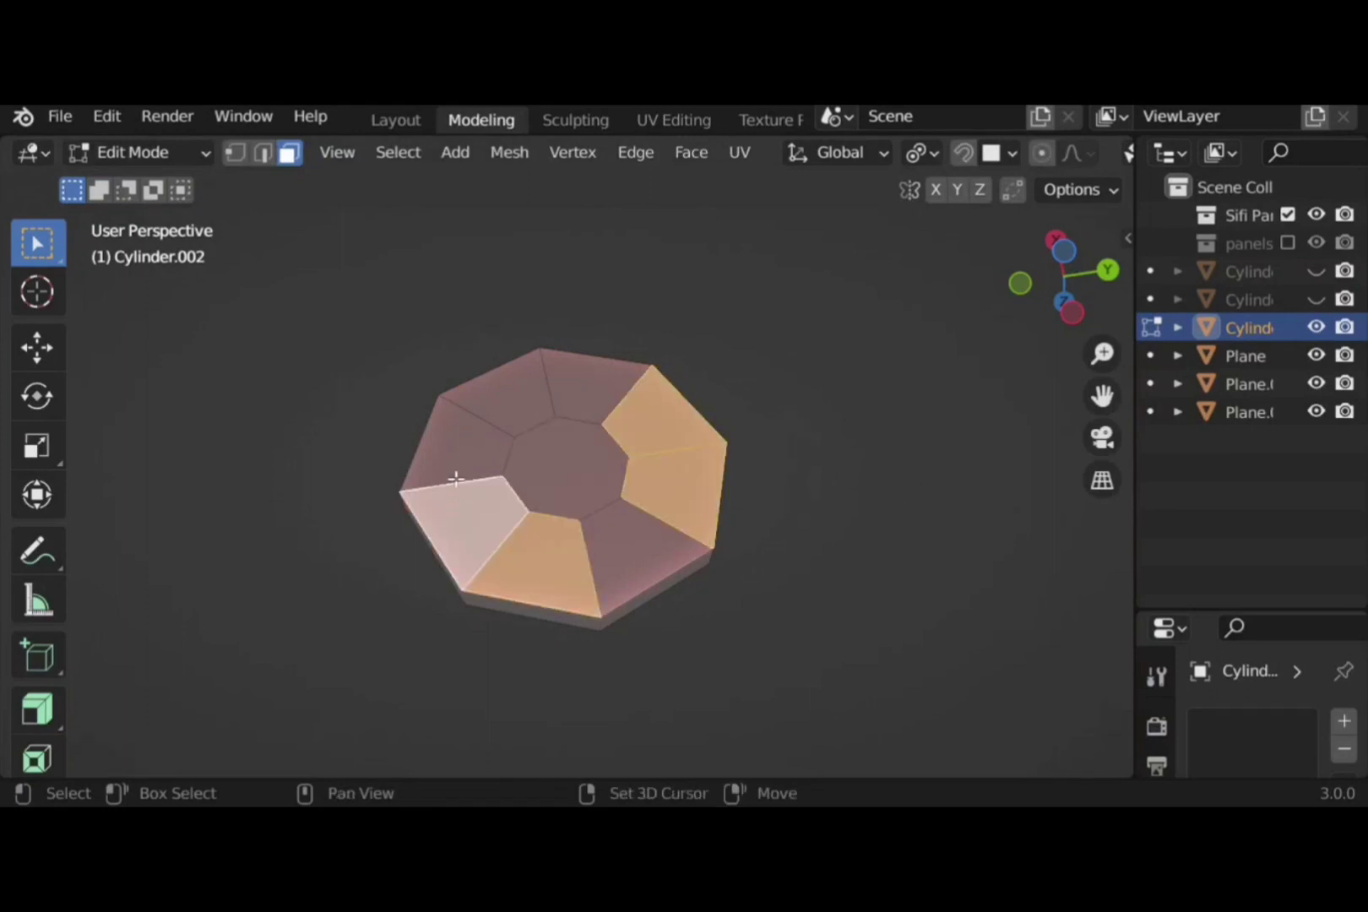
alt+click(462, 484)
key(i)
key(i)
click(935, 541)
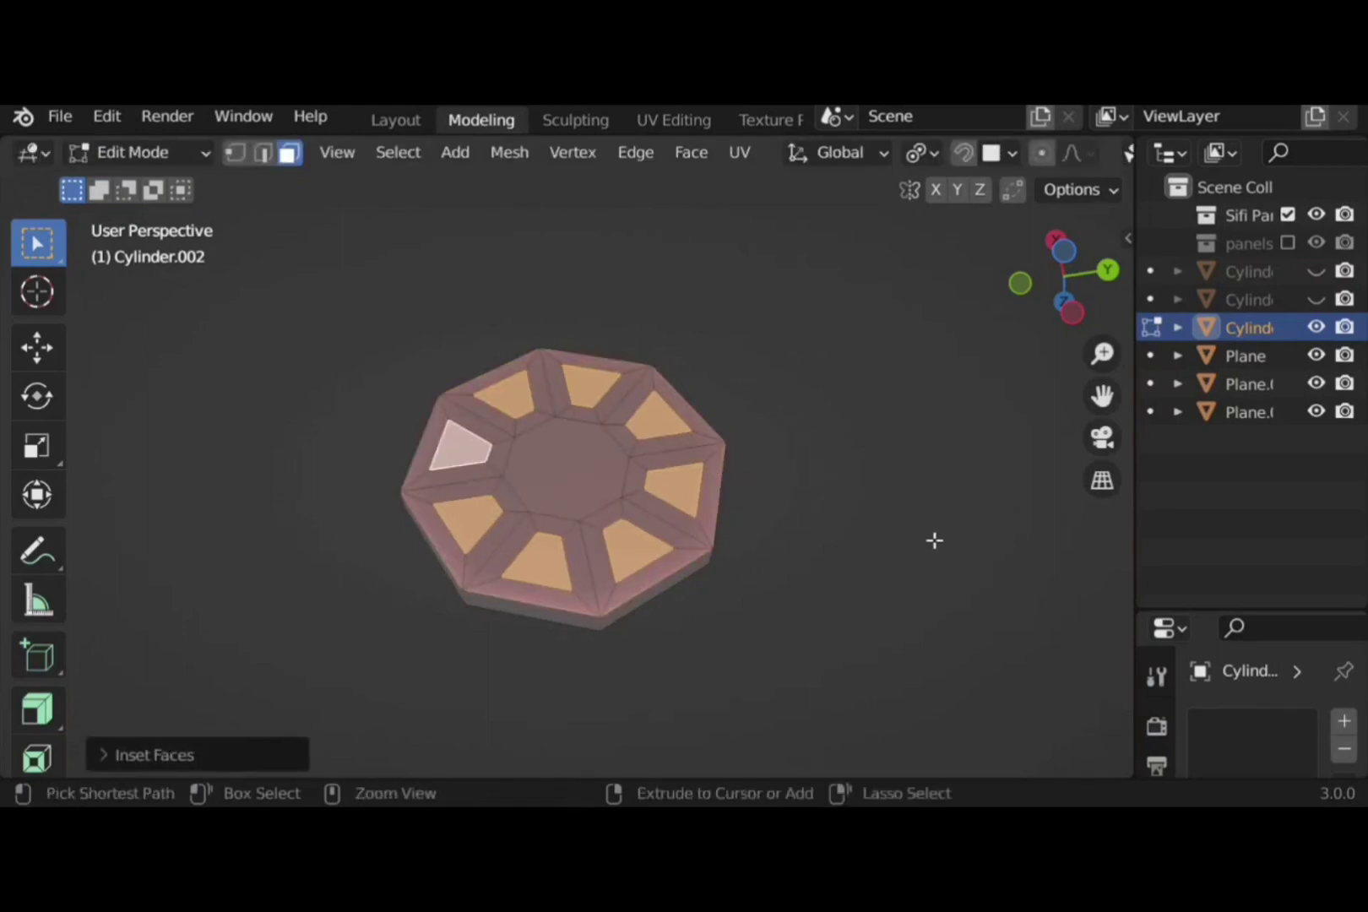
key(ctrl+z)
Inset the eight selected segment faces individually, keeping narrow borders between them
middle_drag(873, 388, 804, 449)
key(i)
key(i)
click(878, 505)
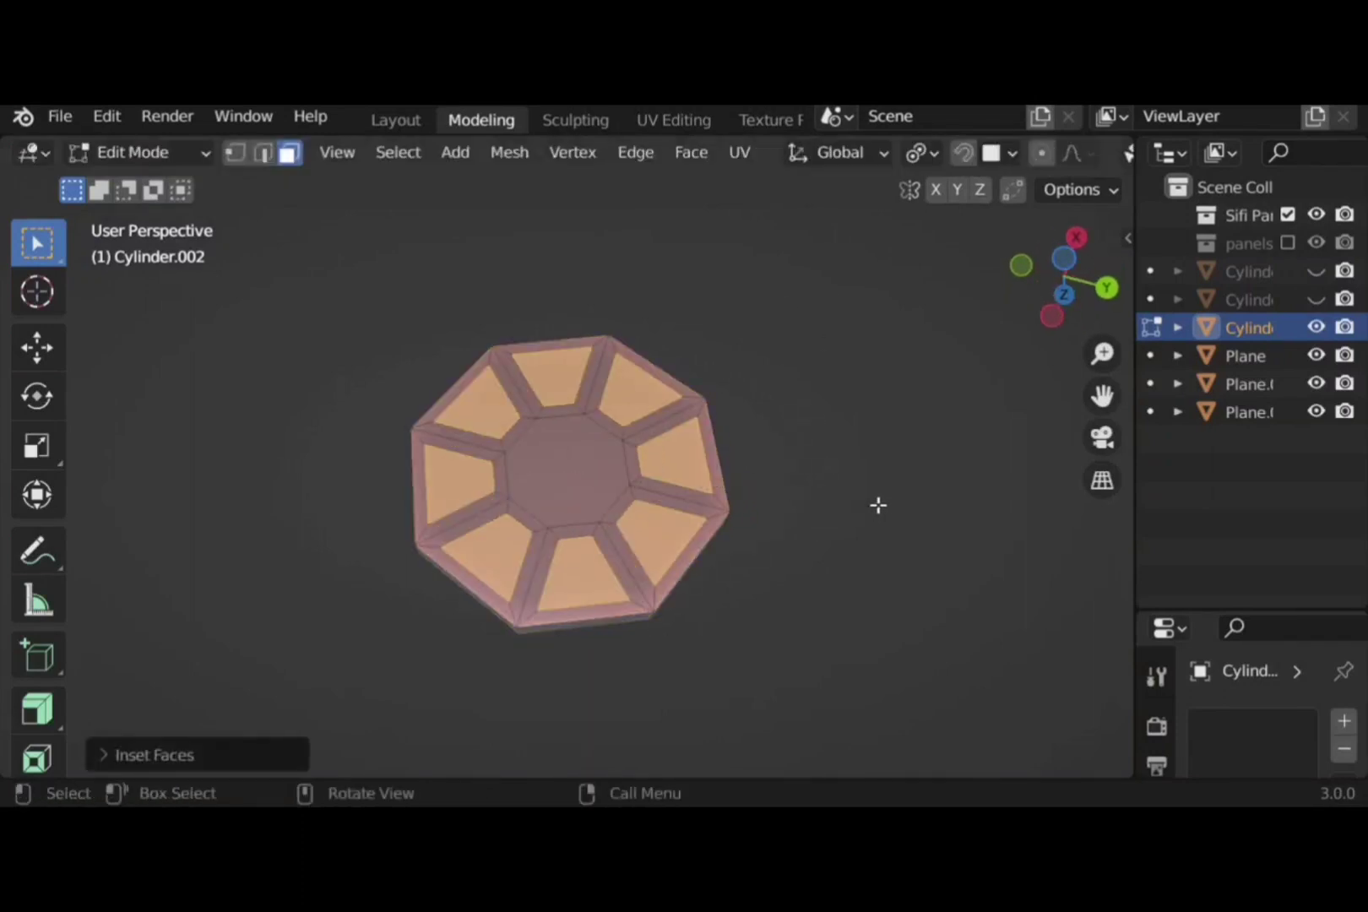
Subdivide the eight inset segment faces with 4 cuts
right_click(799, 260)
click(800, 260)
click(192, 746)
click(357, 566)
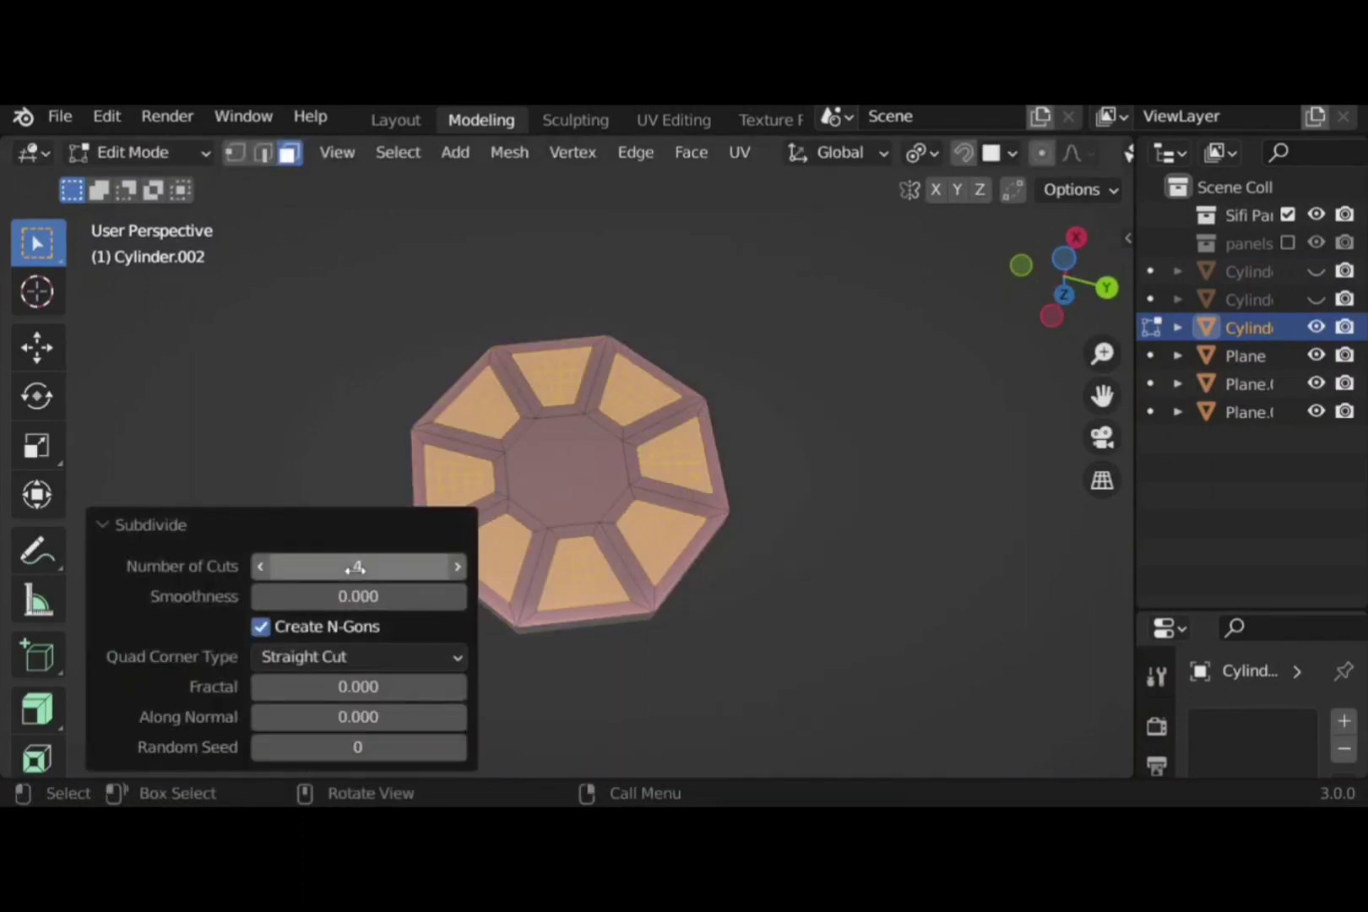
click(143, 526)
scroll(590, 363, up, 4)
Poke the subdivided segment faces and turn them into a wireframe lattice
click(691, 152)
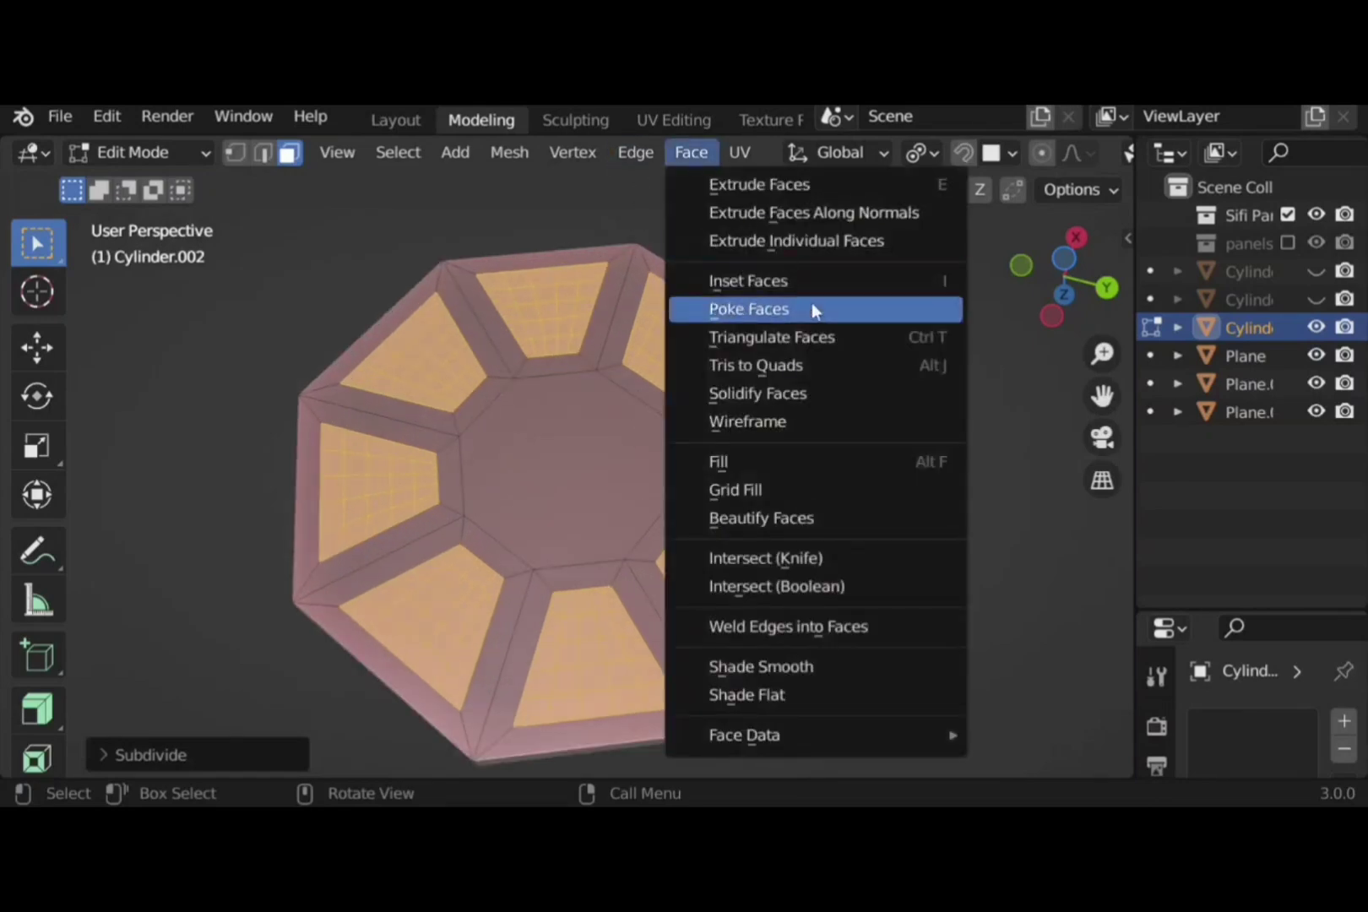
click(813, 313)
click(691, 152)
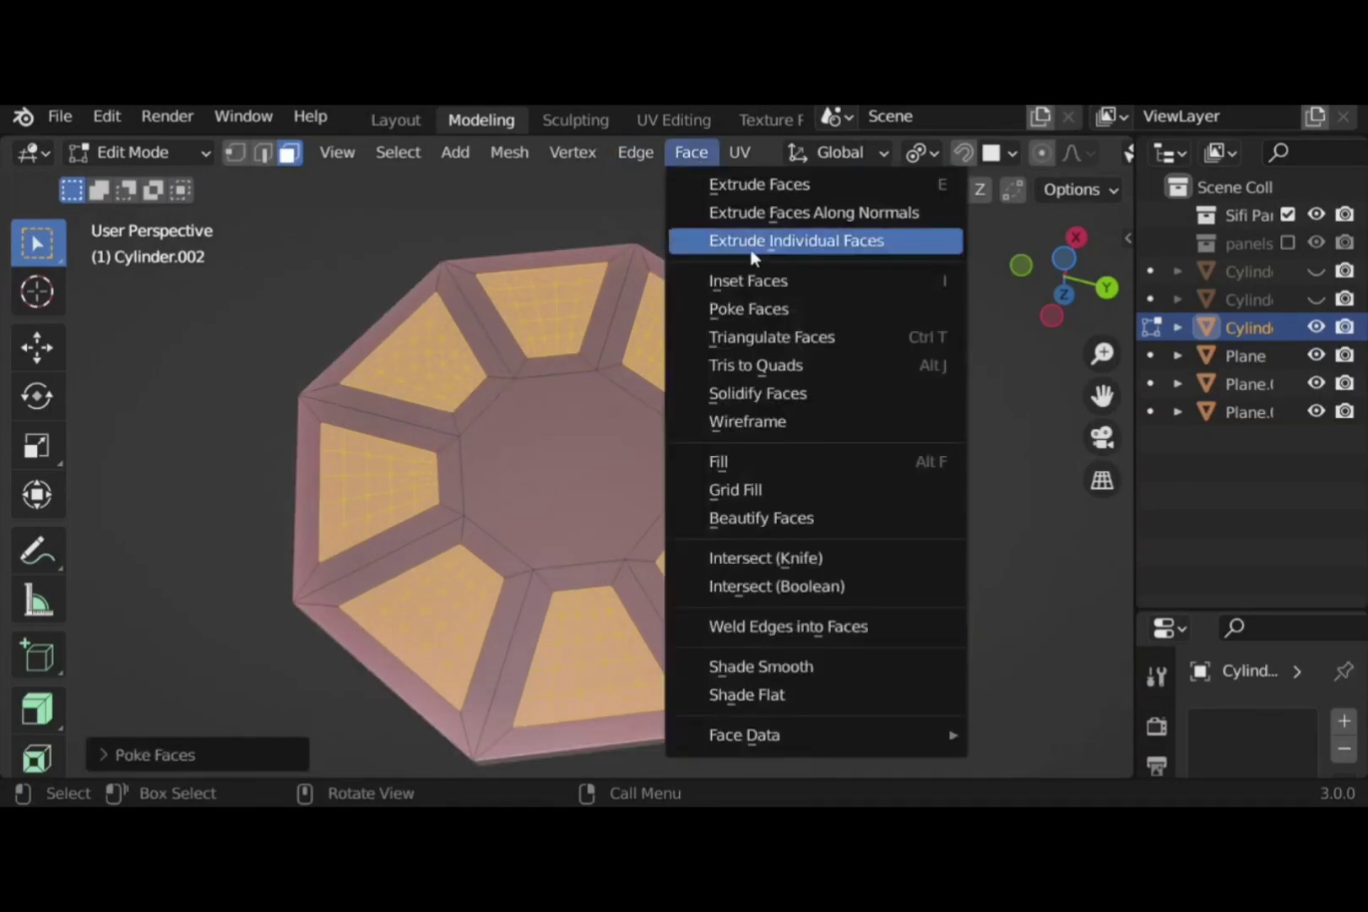
click(737, 419)
mouse_move(942, 520)
middle_down()
mouse_move(909, 425)
mouse_move(723, 232)
mouse_move(922, 510)
mouse_move(935, 489)
middle_up()
scroll(927, 459, up, 1)
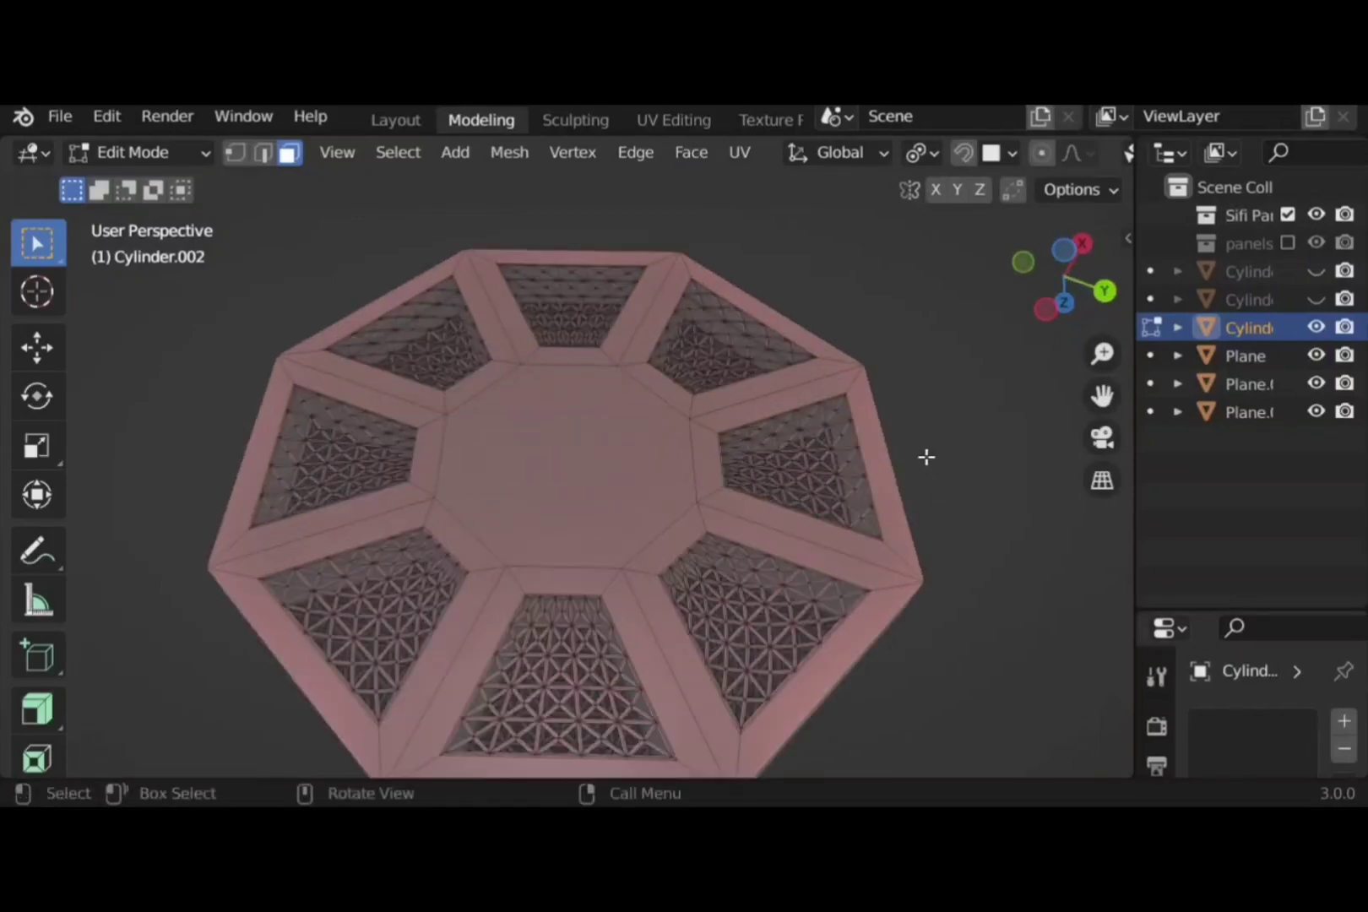
scroll(927, 458, down, 1)
Inset the central octagon face by about 0.09 m and extrude it inward as a recess
click(595, 473)
key(i)
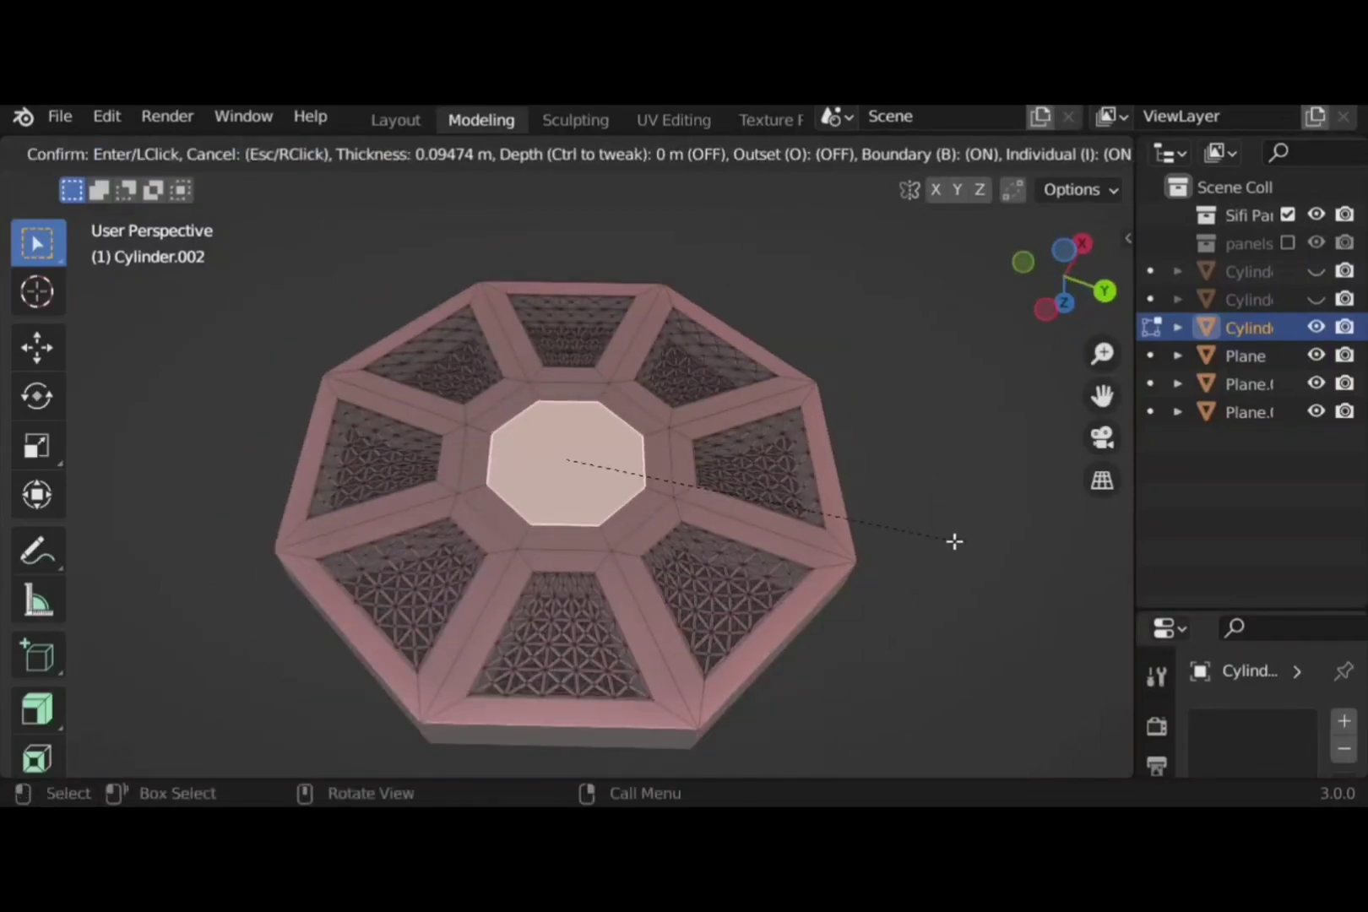
click(954, 541)
mouse_move(947, 561)
middle_down()
mouse_move(911, 544)
mouse_move(922, 575)
middle_up()
key(e)
click(933, 573)
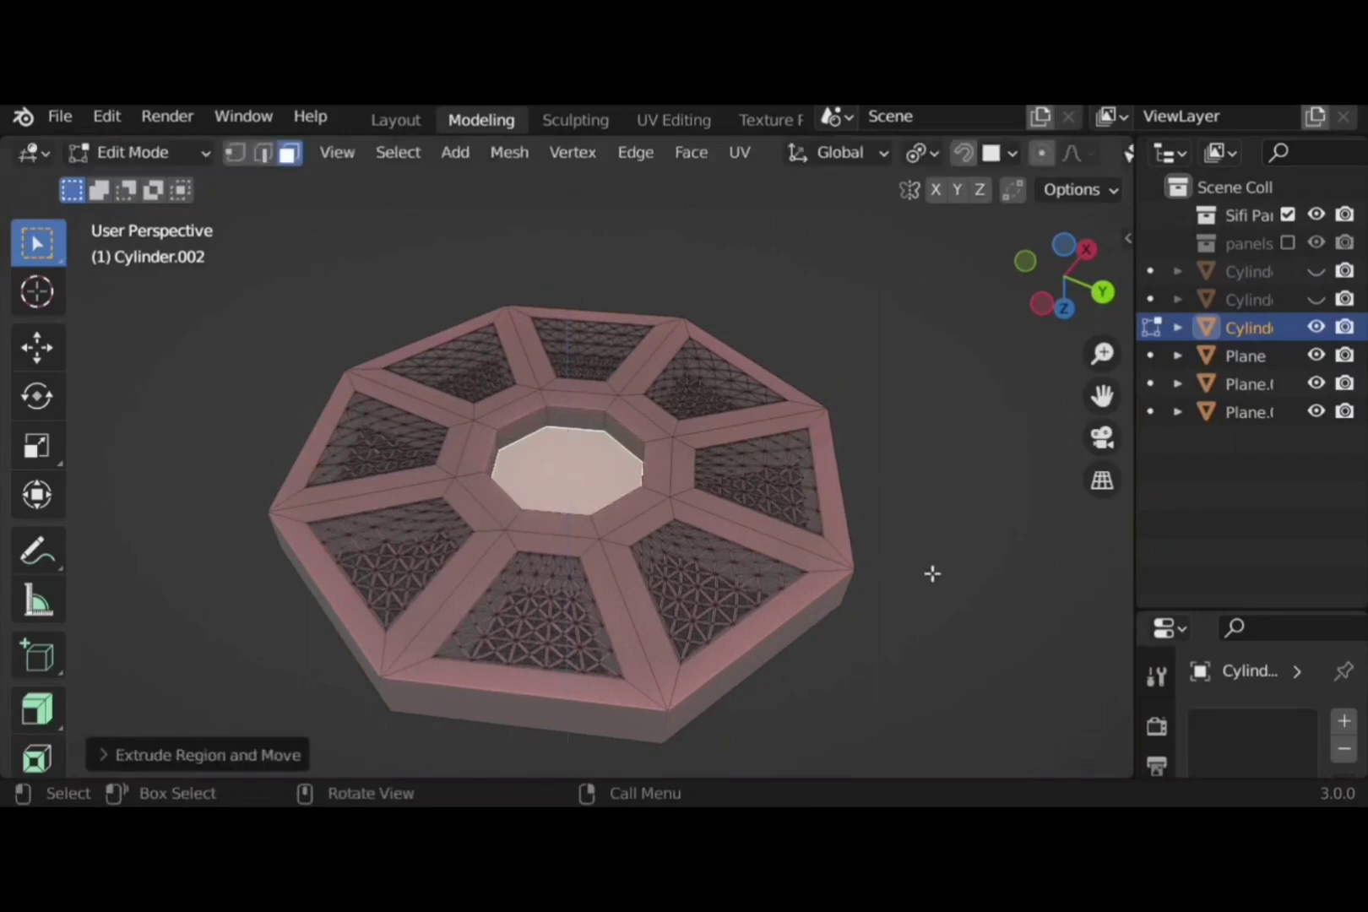
key(Tab)
click(947, 492)
middle_drag(946, 492, 860, 484)
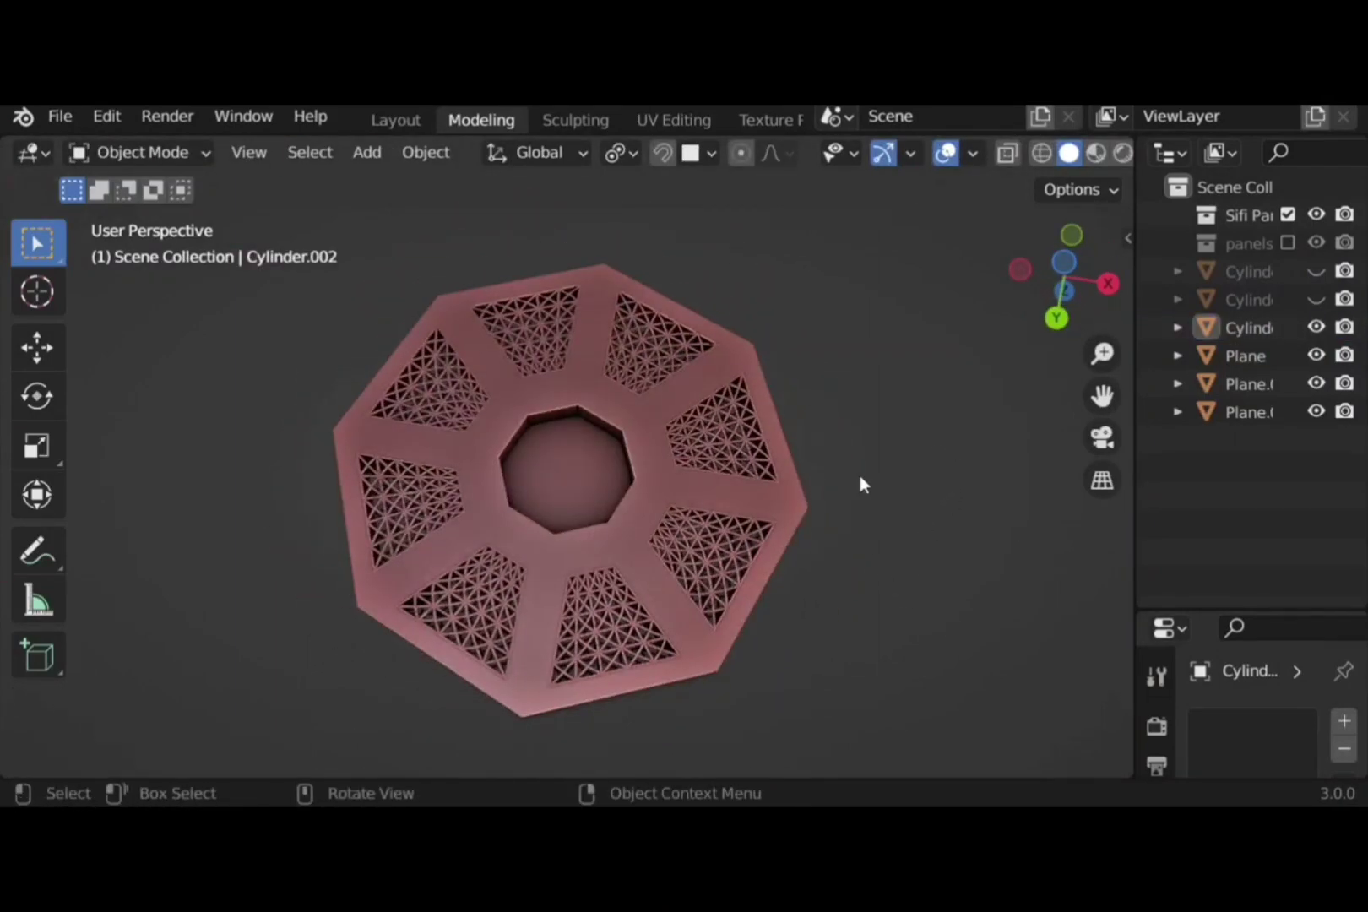
Subdivide the octagonal panel's eight segment faces without poking them and convert them into a square wireframe grid
key(Tab)
right_click(599, 232)
click(693, 232)
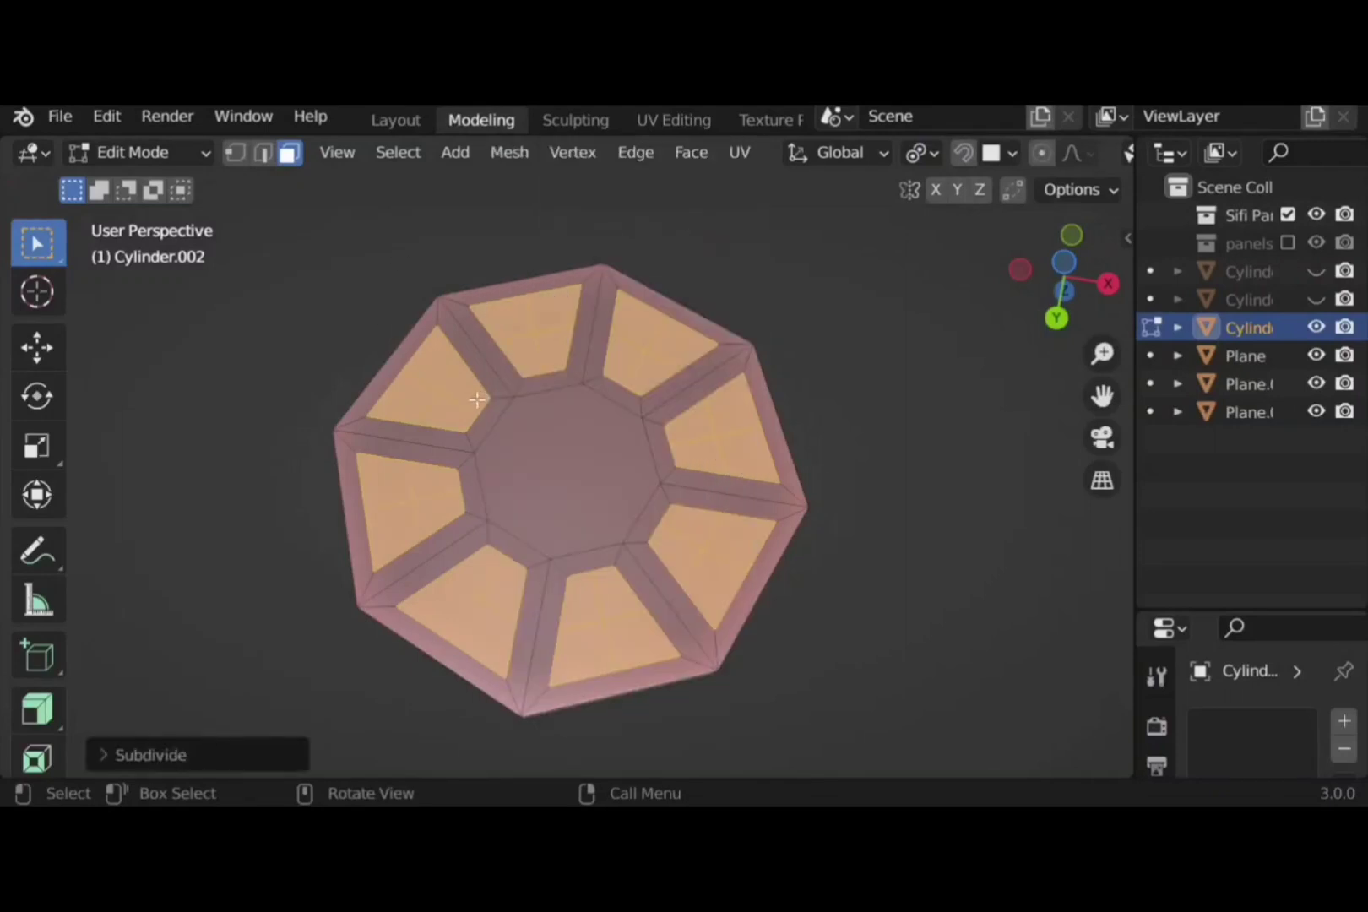
click(152, 754)
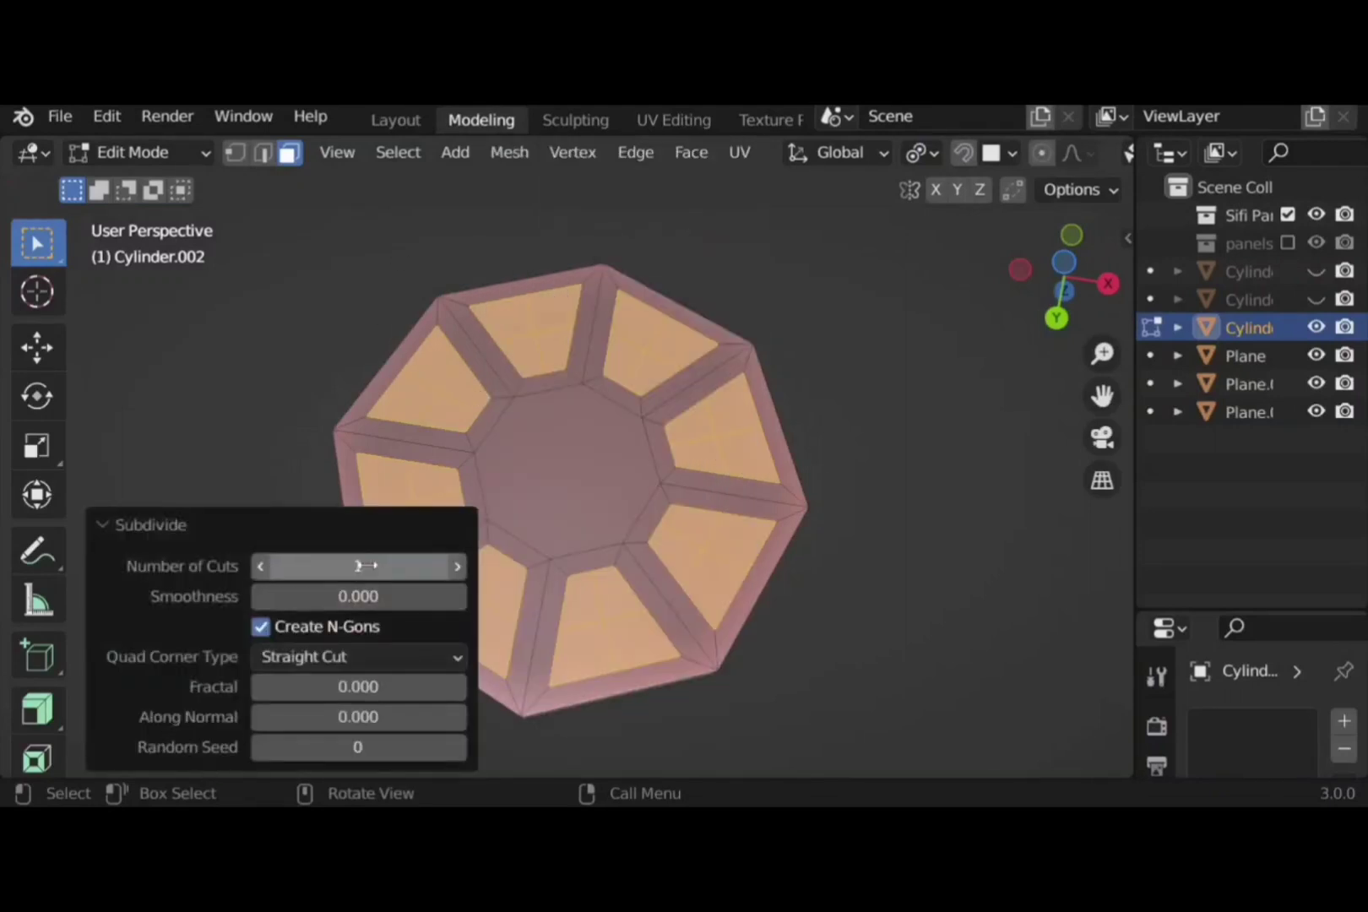
click(226, 519)
click(690, 152)
click(809, 422)
middle_drag(873, 467, 864, 552)
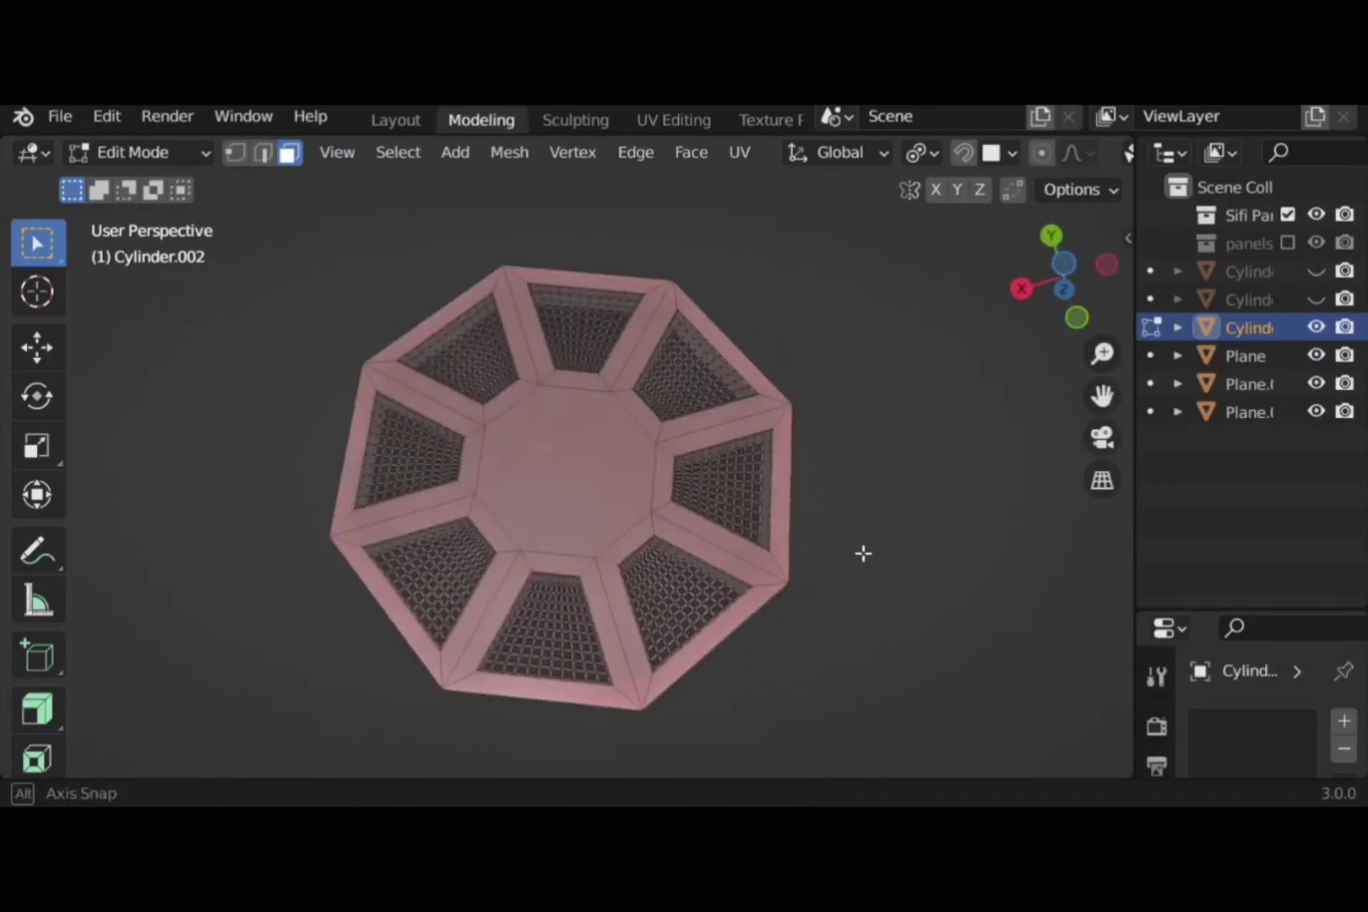
key(Tab)
Select the eight narrow border faces around the back of the octagonal grille panel and extrude them into a raised rim
middle_drag(897, 494, 778, 403)
scroll(924, 486, up, 1)
click(778, 403)
key(Tab)
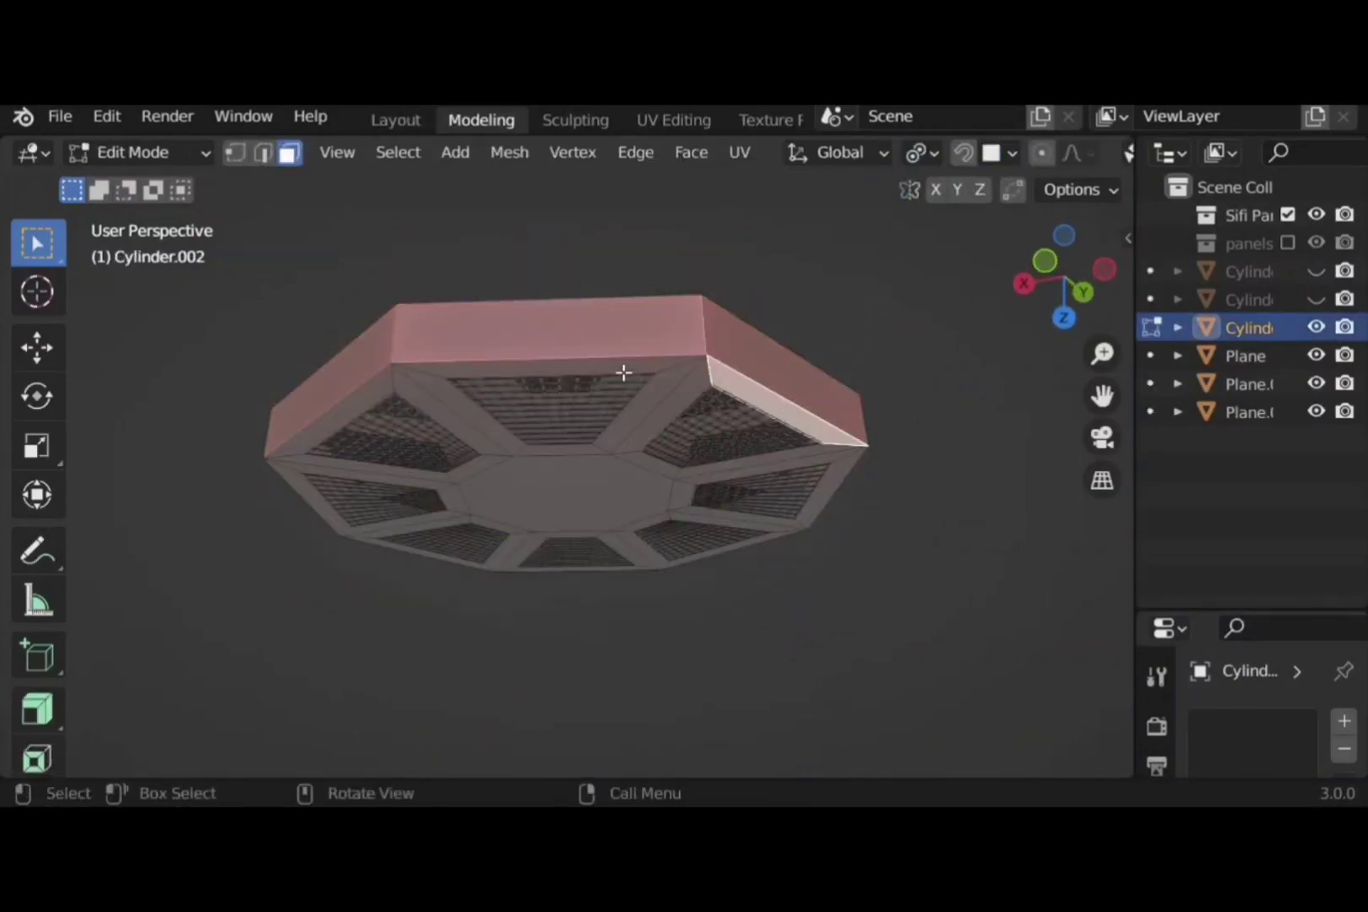
middle_drag(431, 571, 406, 614)
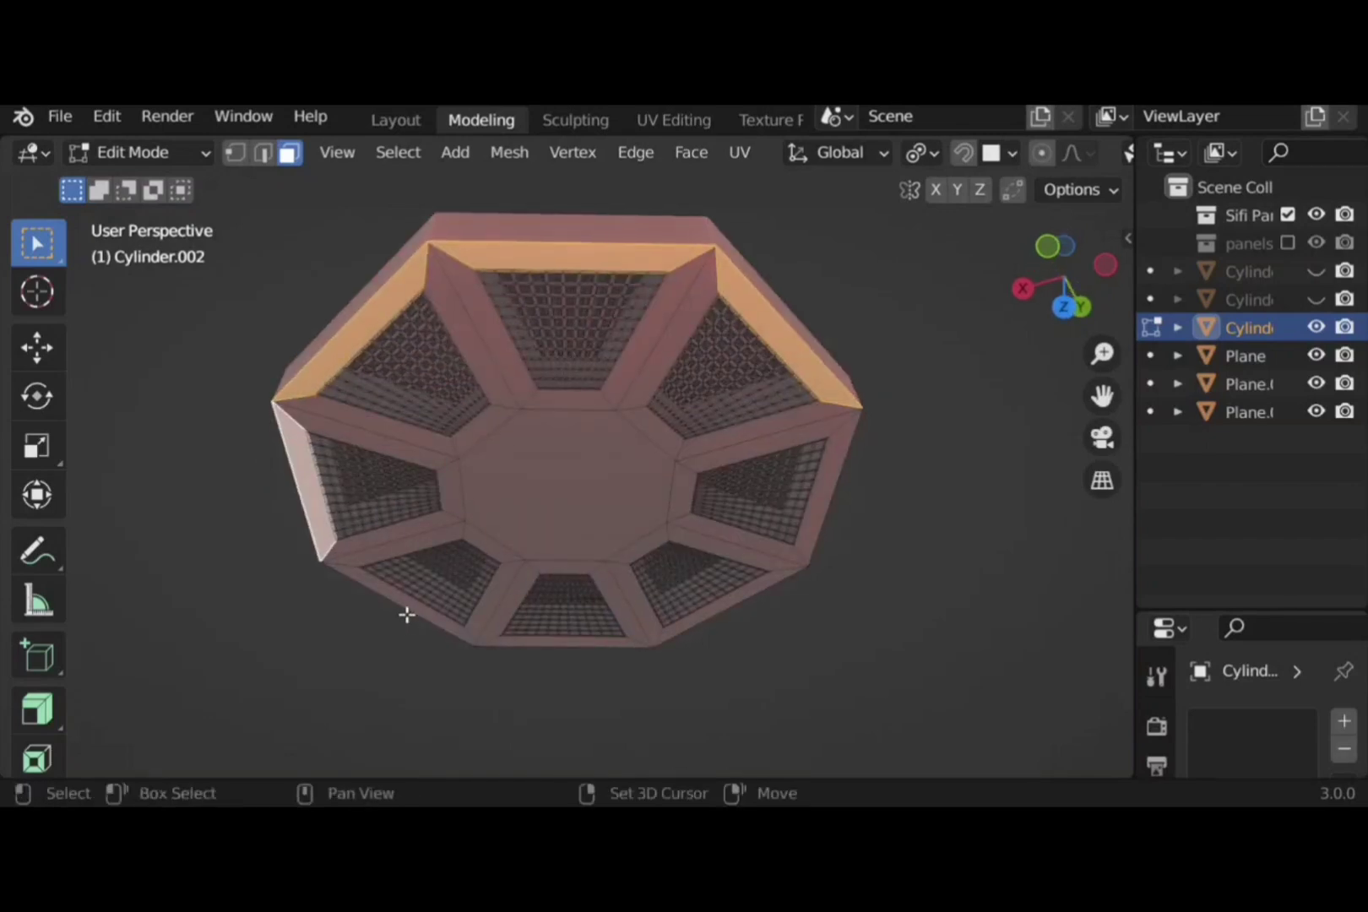
click(905, 515)
middle_drag(910, 498, 727, 406)
Select the eight outer side faces of the new rim band and extrude them outward along their normals as a flange
click(726, 413)
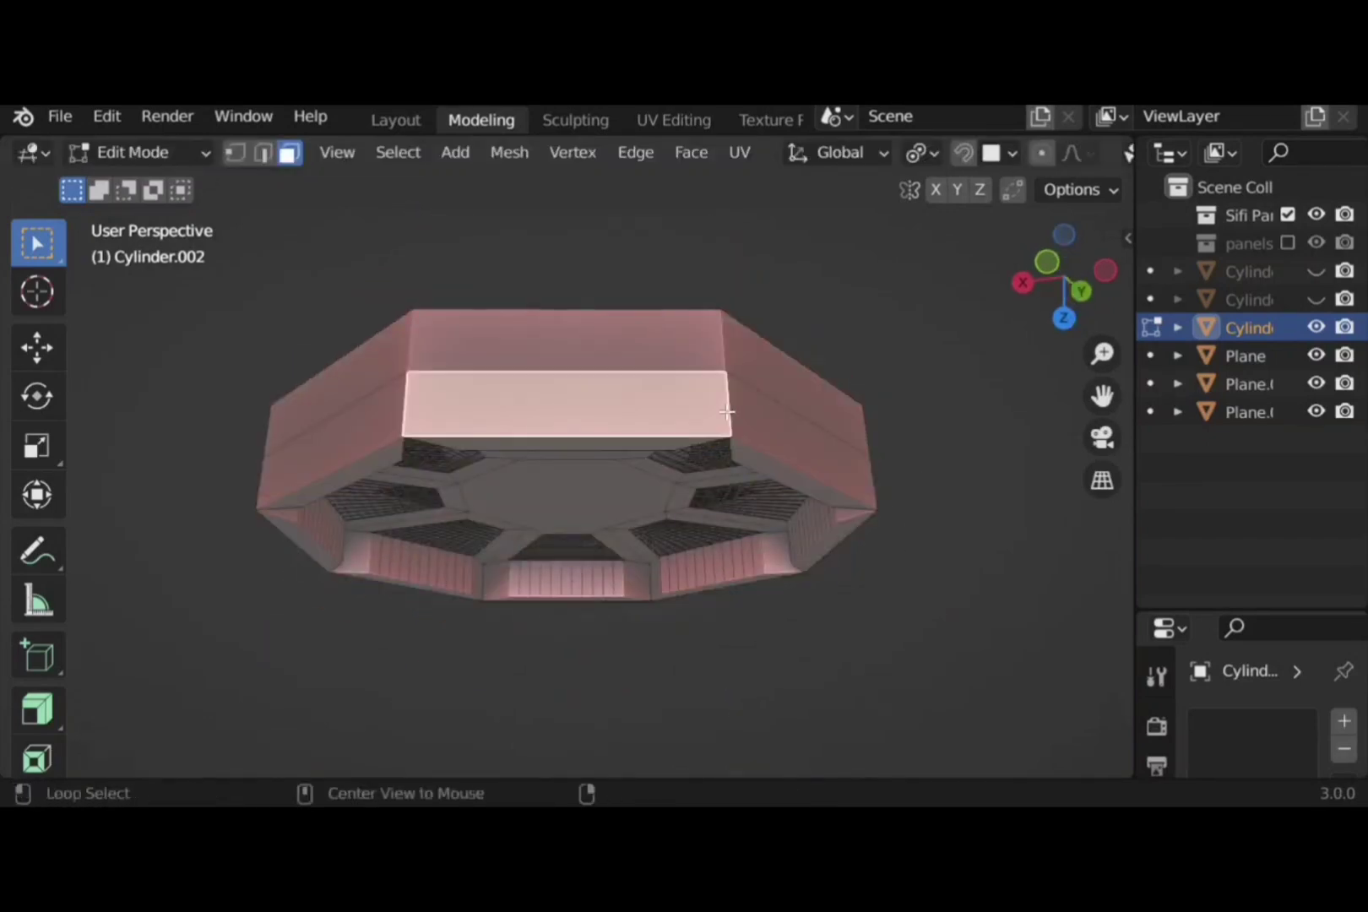
alt+click(434, 403)
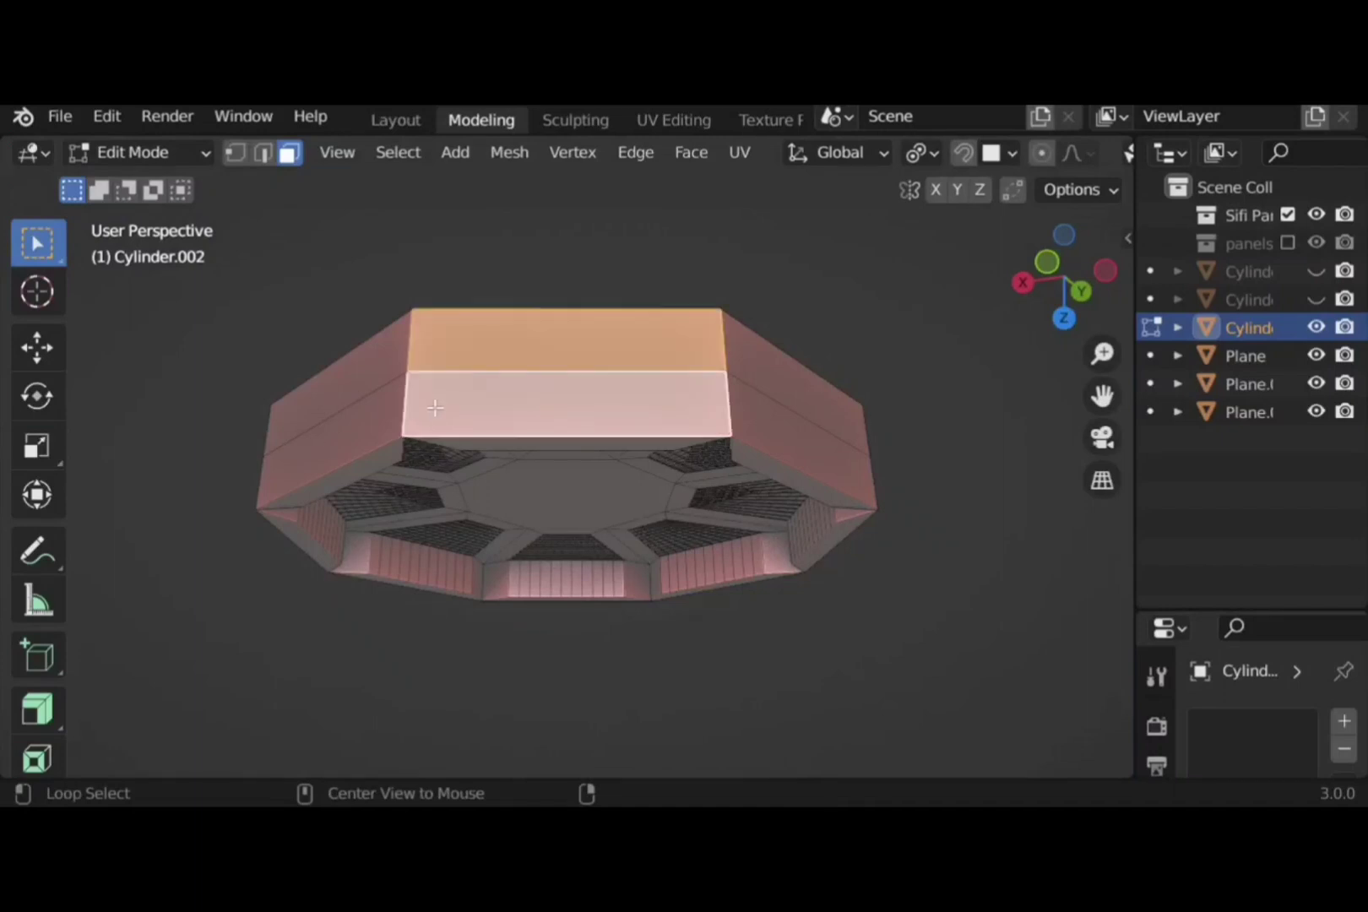
key(alt+a)
click(495, 406)
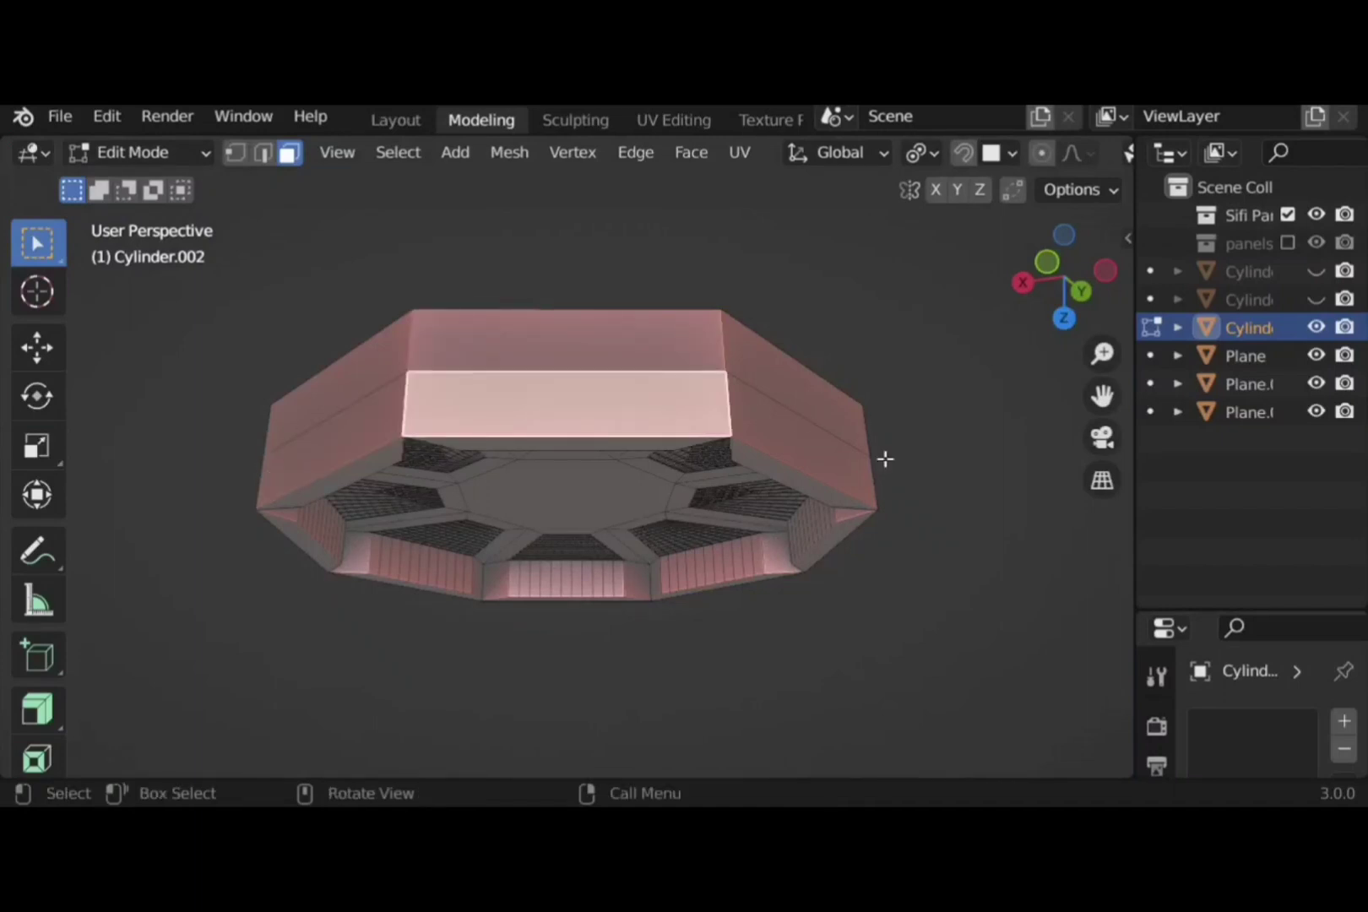
middle_drag(885, 459, 642, 385)
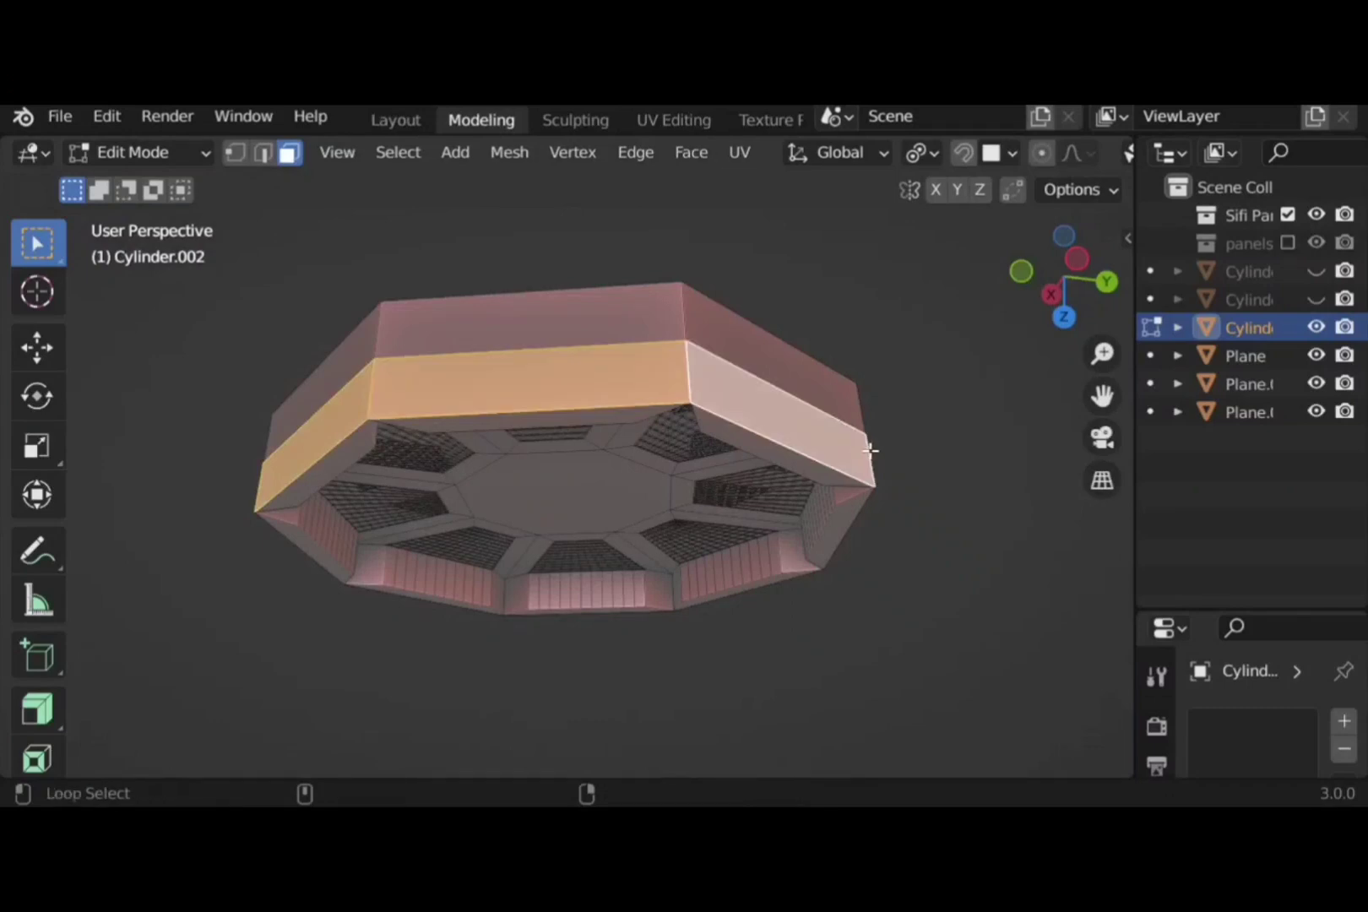
shift+middle_drag(961, 480, 644, 480)
alt+shift+click(659, 490)
shift+middle_drag(834, 501, 832, 465)
scroll(832, 465, up, 2)
middle_drag(832, 464, 540, 506)
shift+click(779, 415)
shift+click(967, 452)
scroll(775, 421, down, 4)
middle_drag(955, 498, 316, 538)
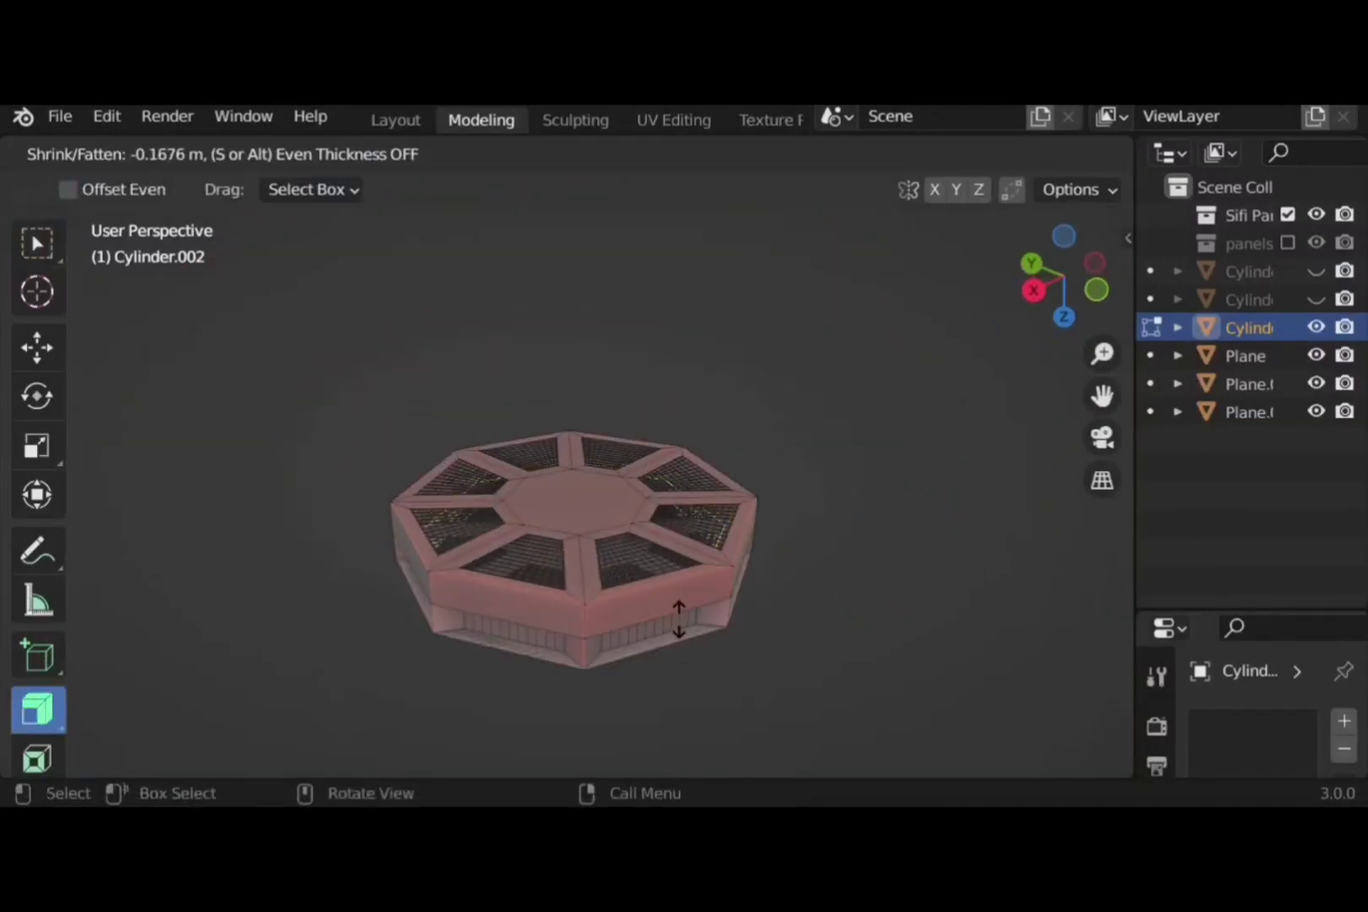
Move the flange's outer edge loop nearest the grille toward the base to form a sloped skirt, and leave Edit Mode
shift+middle_drag(862, 609, 838, 483)
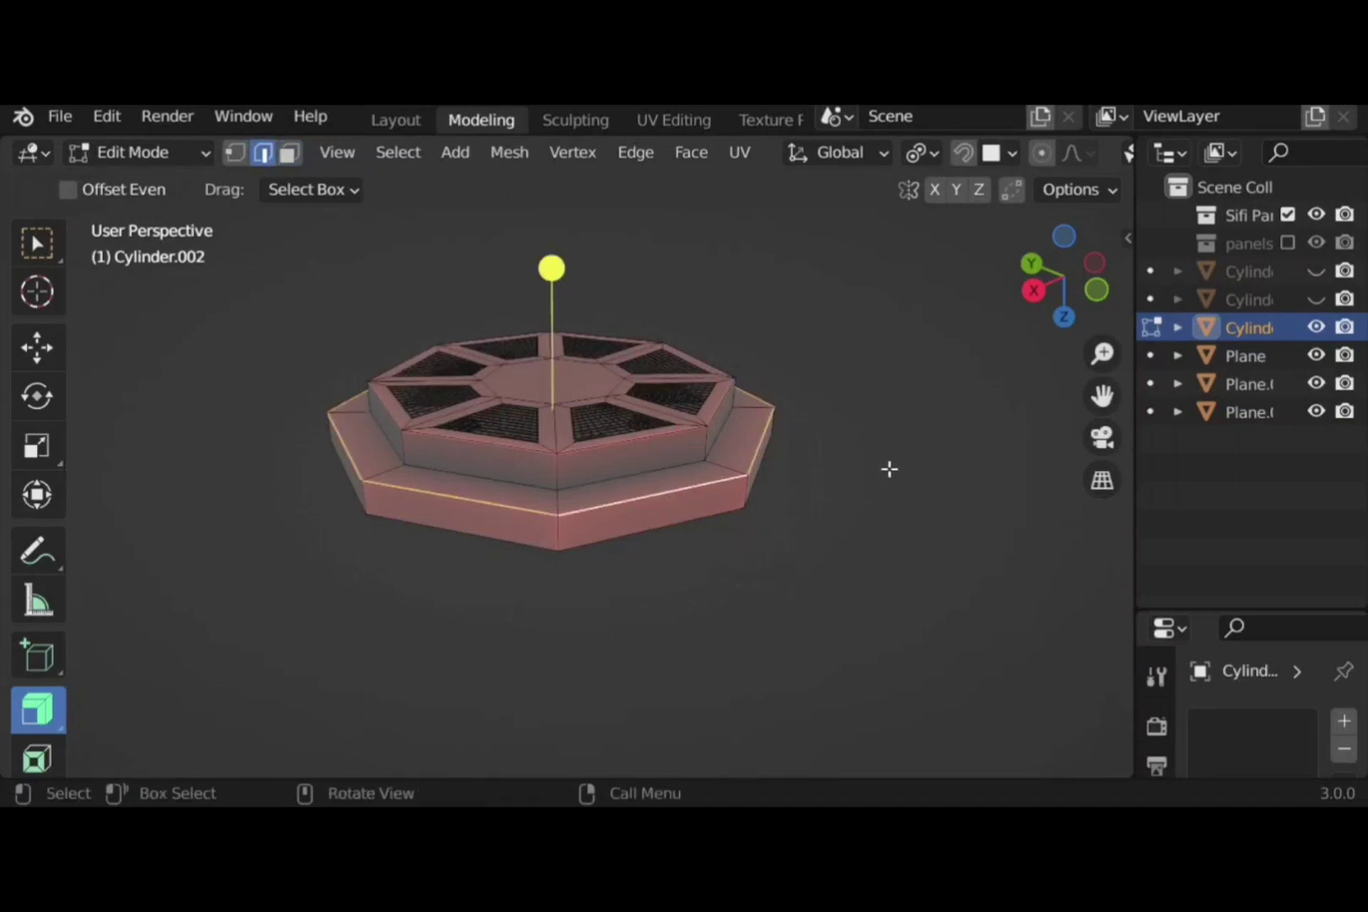
click(897, 480)
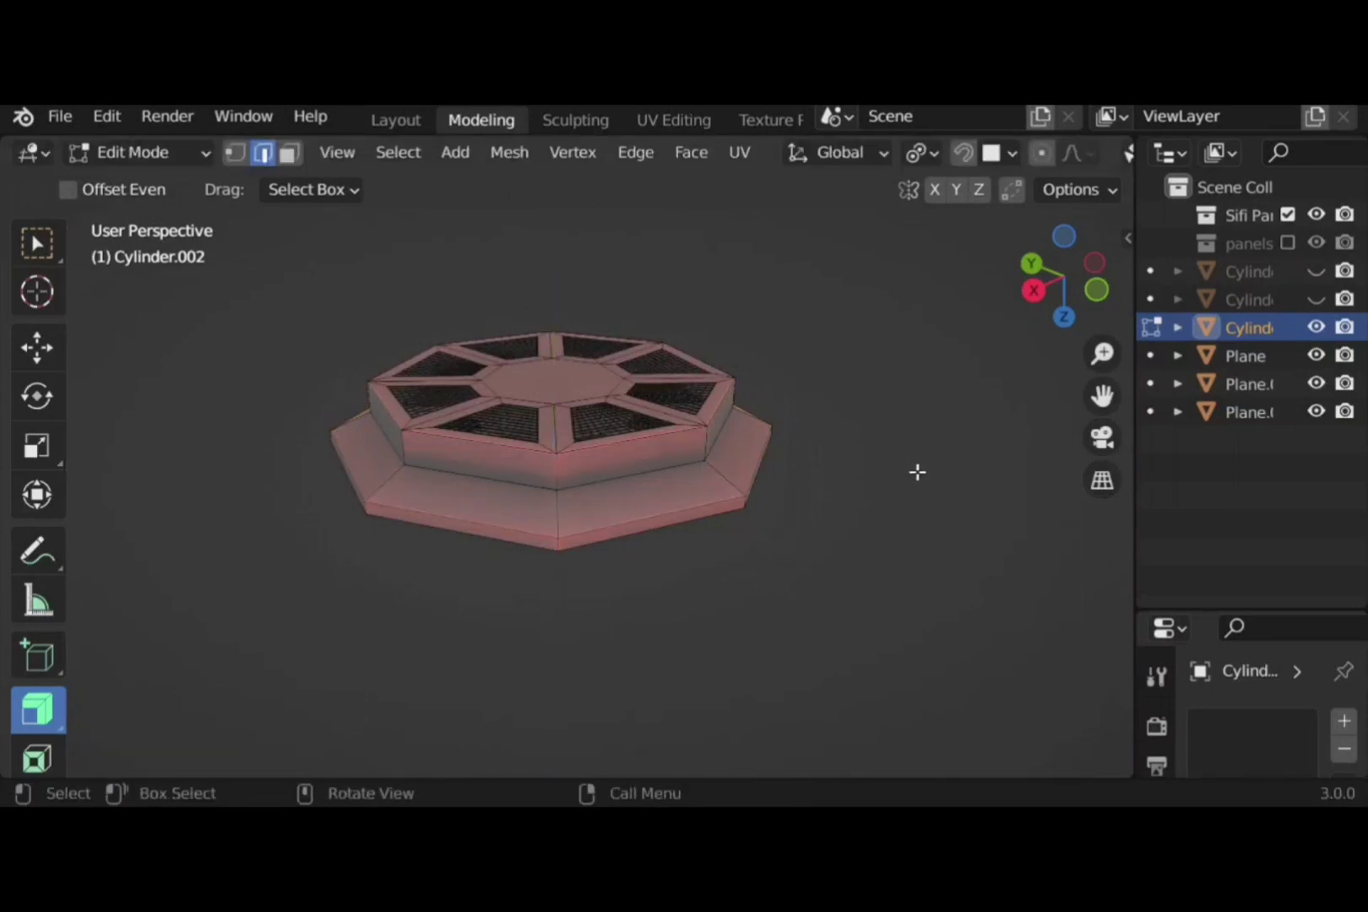
middle_drag(916, 470, 812, 568)
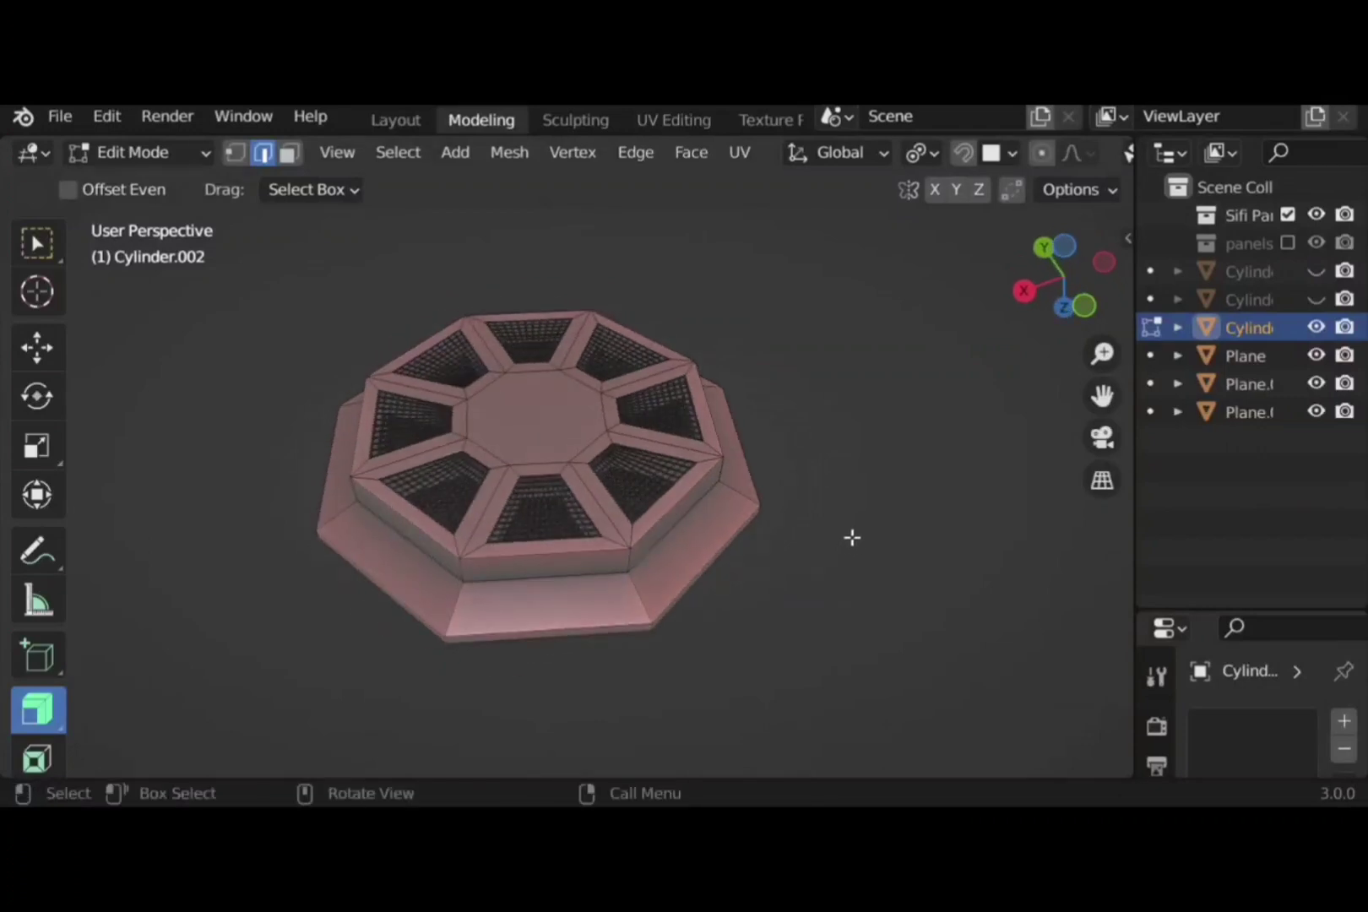
key(Tab)
middle_drag(877, 512, 700, 513)
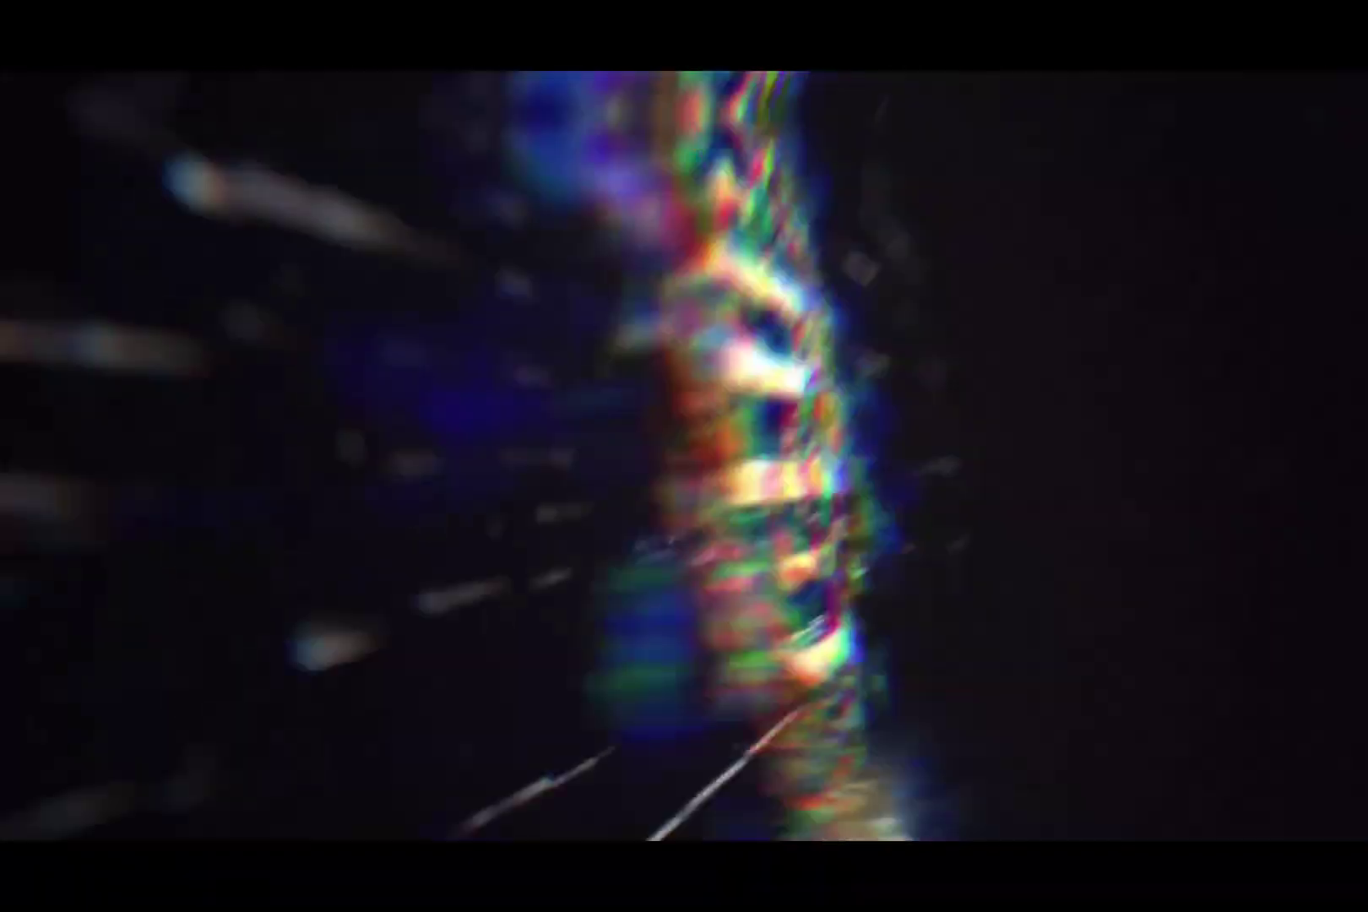